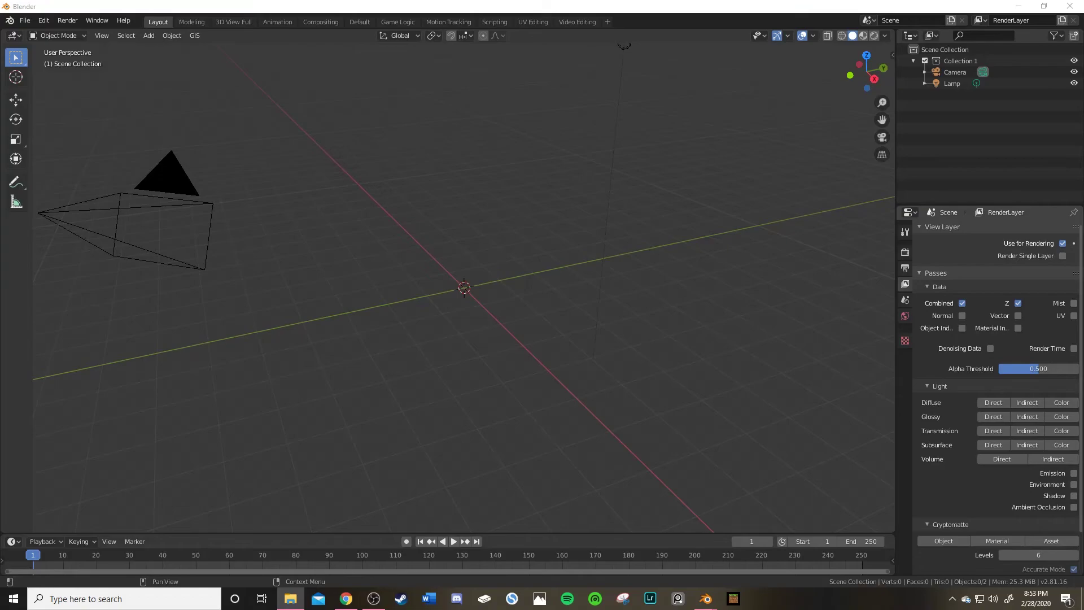
{"action": "left_click", "coordinate": [552, 6]}
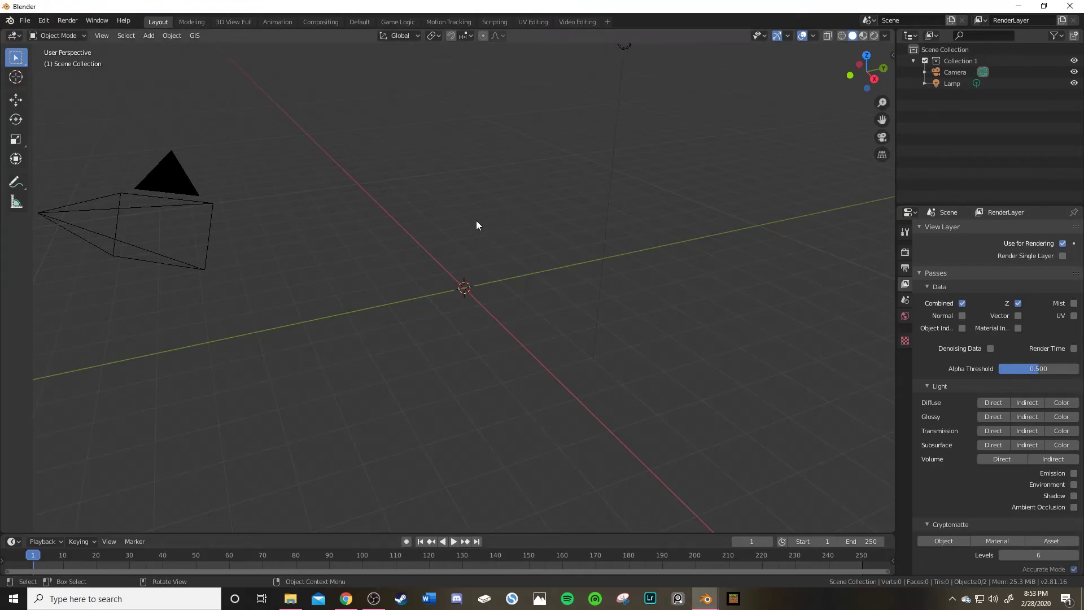
{"action": "scroll", "coordinate": [600, 301], "scroll_direction": "up", "scroll_amount": 1}
{"action": "scroll", "coordinate": [600, 300], "scroll_direction": "down", "scroll_amount": 2}
{"action": "scroll", "coordinate": [600, 301], "scroll_direction": "up", "scroll_amount": 2}
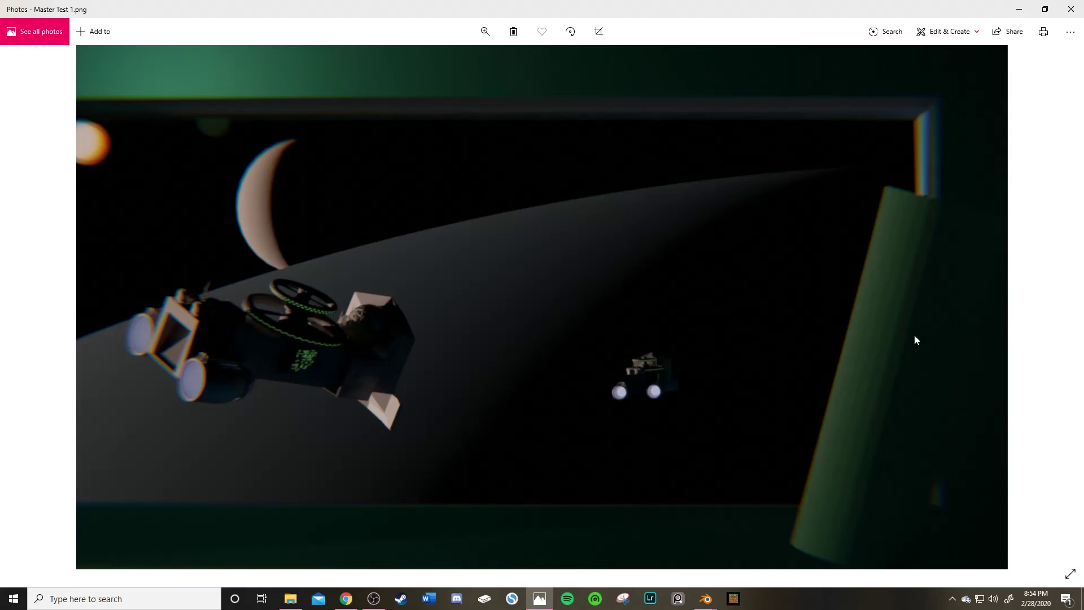
Minimize the reference render, switch to the browser and review the search results for Moon distance, Sun distance and Earth size.
{"action": "left_click", "coordinate": [1019, 9]}
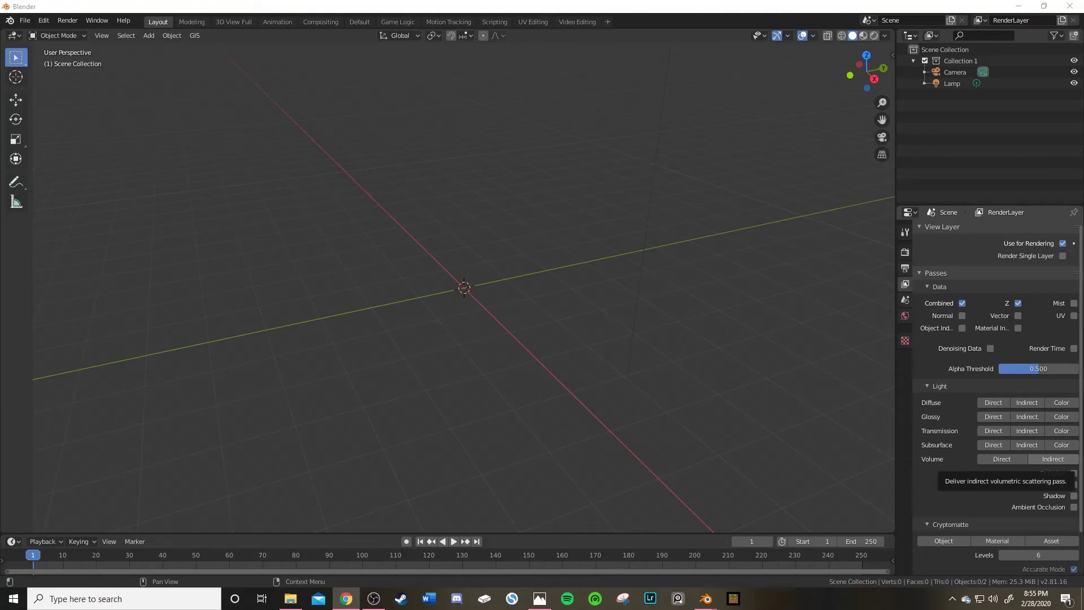
{"action": "key", "text": "alt+Tab"}
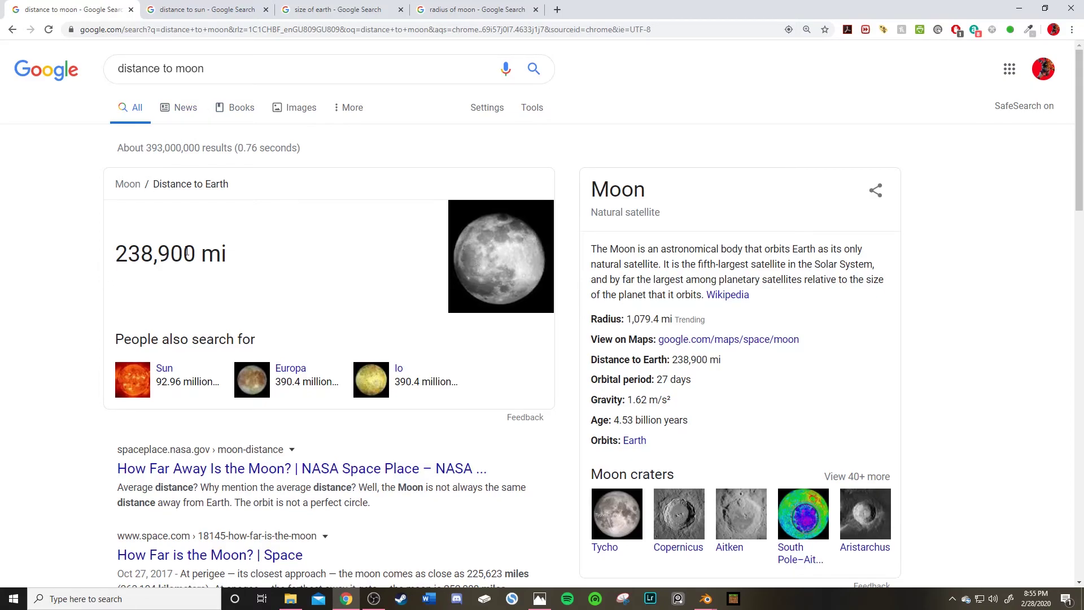
{"action": "left_click", "coordinate": [207, 8]}
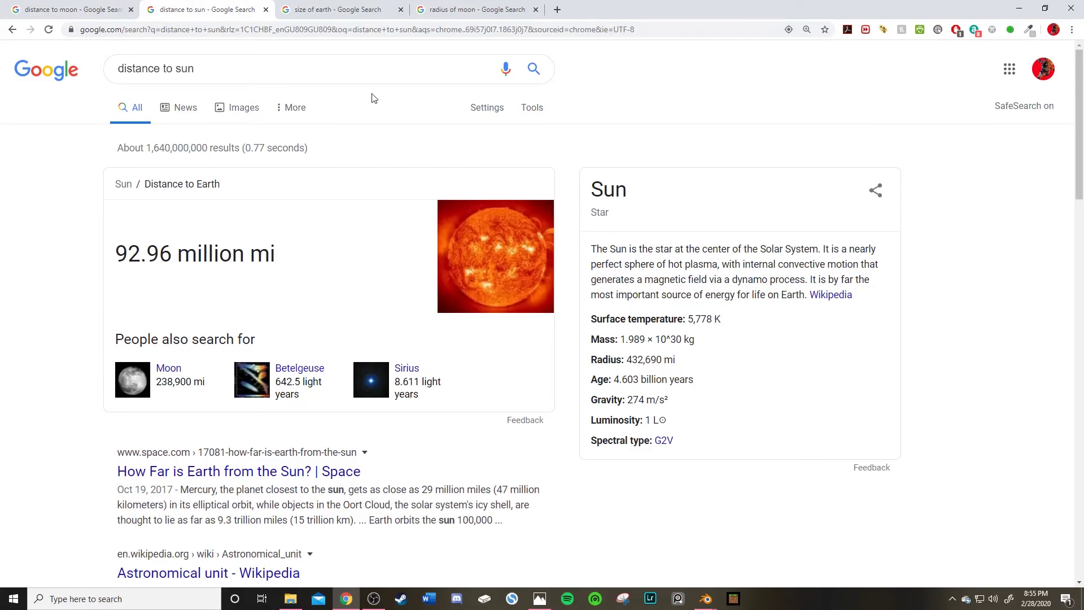
{"action": "left_click", "coordinate": [333, 8]}
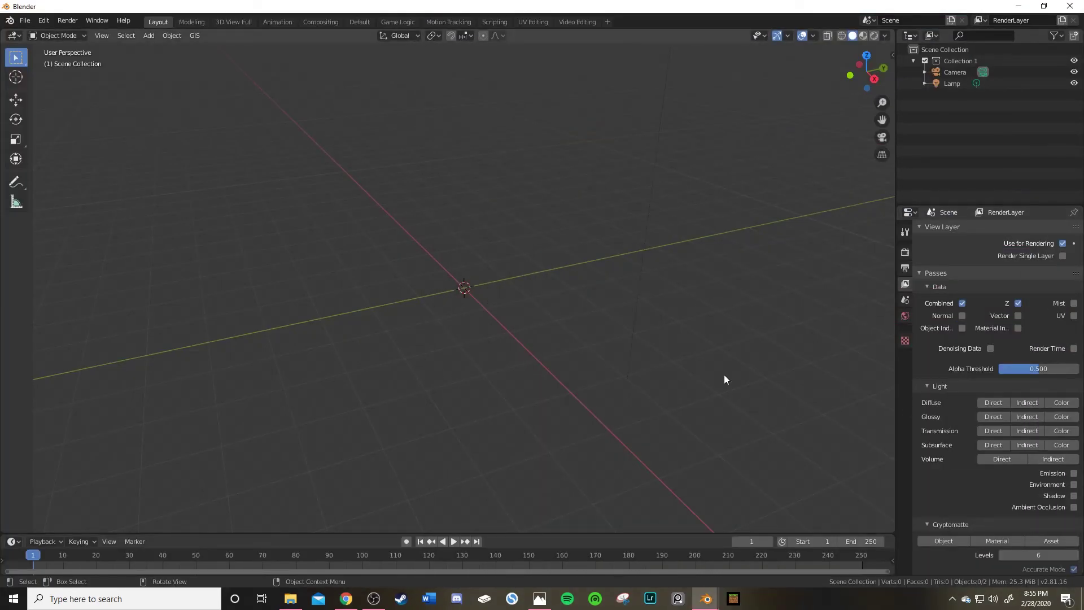
Set the scene's unit system to Imperial with length measured in miles.
{"action": "left_click", "coordinate": [905, 300]}
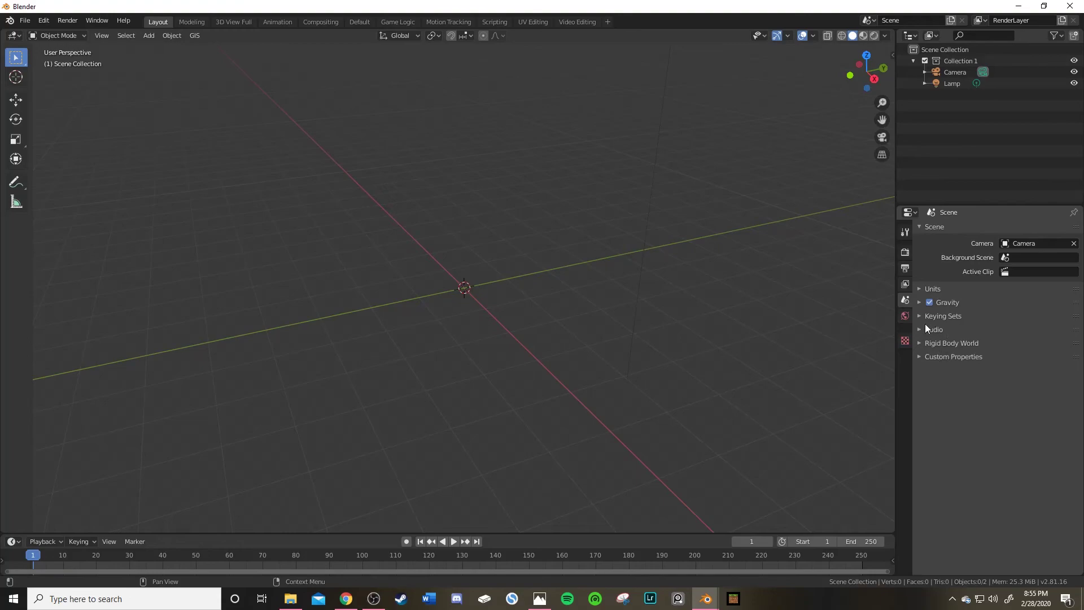
{"action": "left_click", "coordinate": [920, 289]}
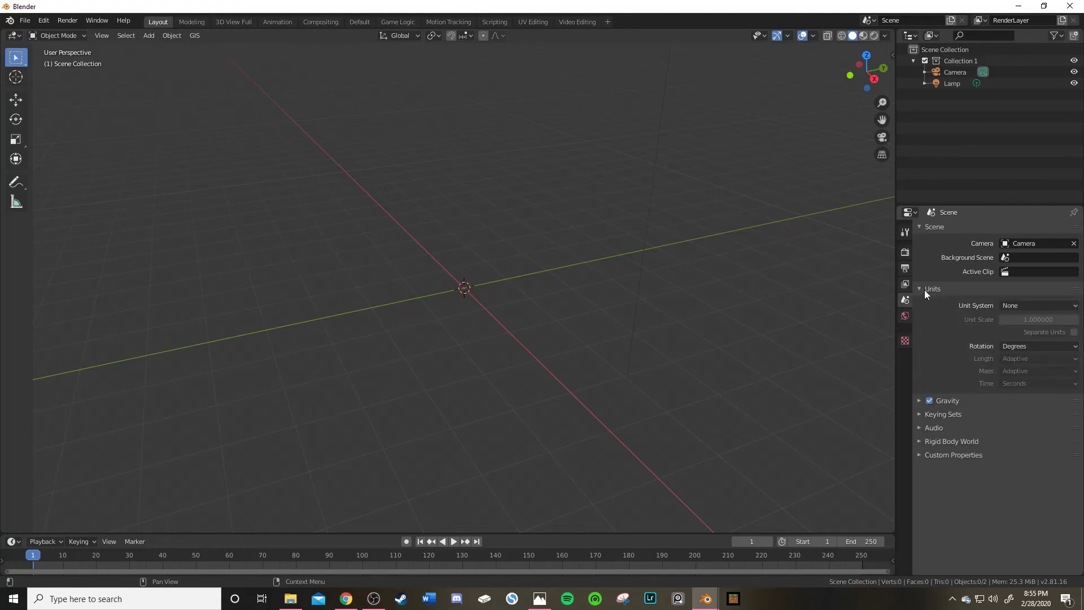
{"action": "left_click", "coordinate": [1013, 306]}
{"action": "left_click", "coordinate": [1014, 344]}
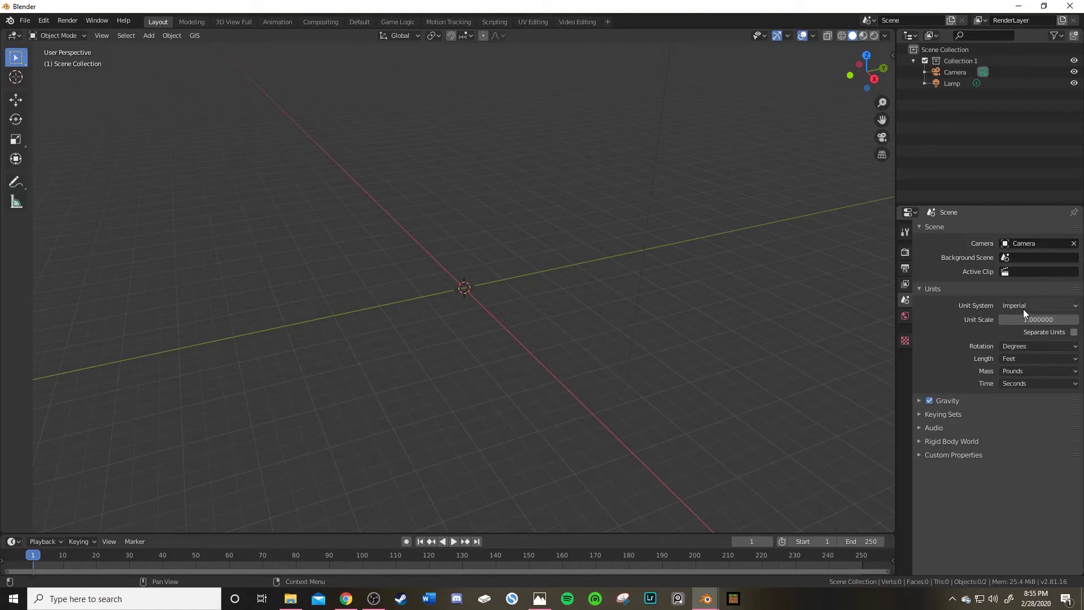
{"action": "left_click", "coordinate": [1019, 347]}
{"action": "left_click", "coordinate": [1019, 346]}
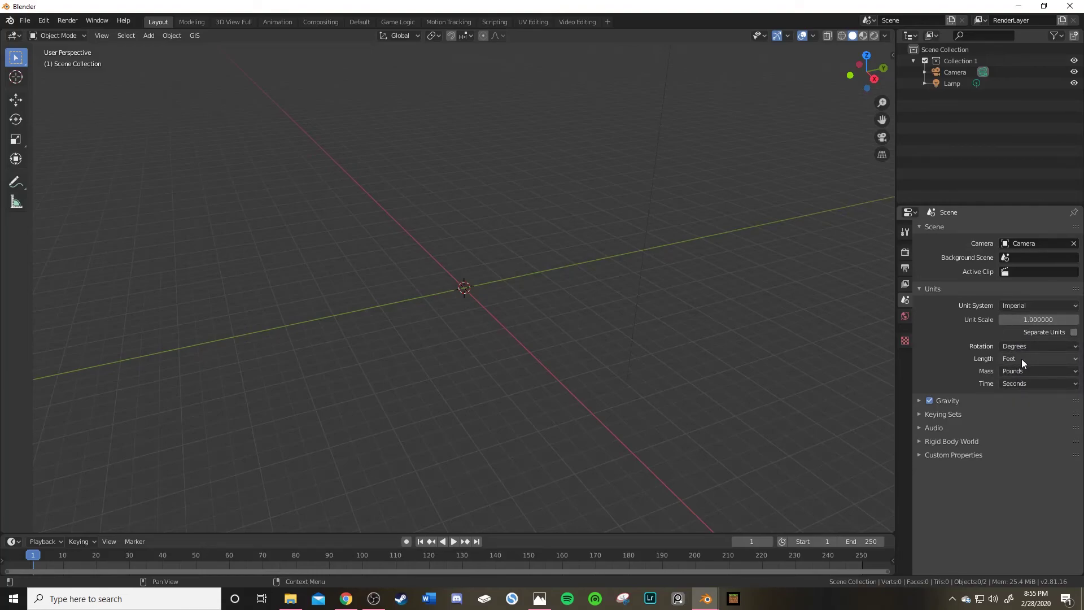
{"action": "left_click", "coordinate": [1022, 358]}
{"action": "left_click", "coordinate": [1020, 382]}
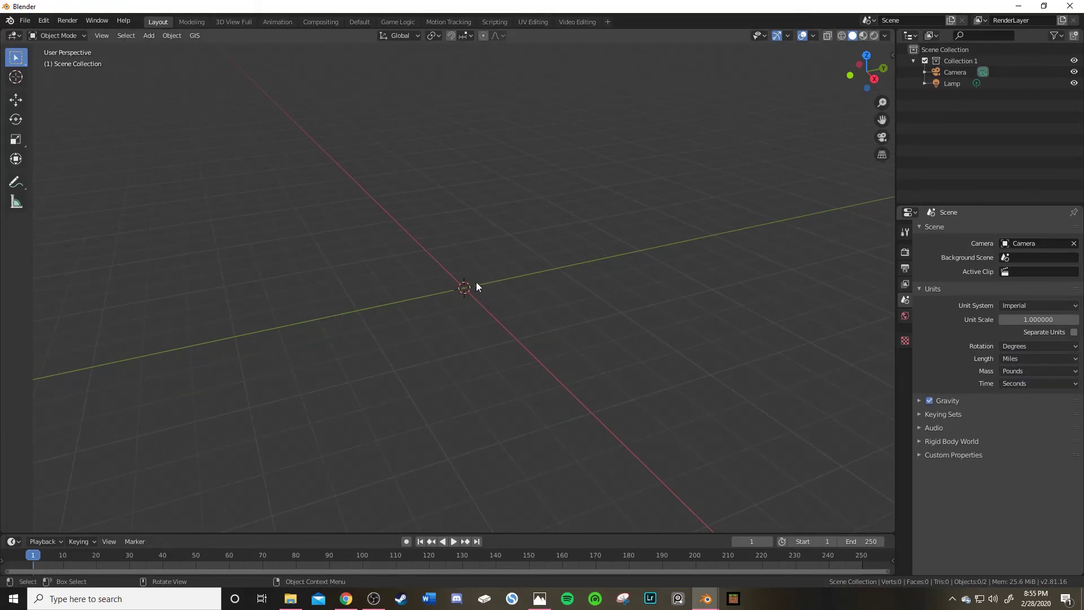
Try a scene unit scale of 10, then restore it to 1.
{"action": "left_click", "coordinate": [1042, 320]}
{"action": "type", "text": "10"}
{"action": "key", "text": "Return"}
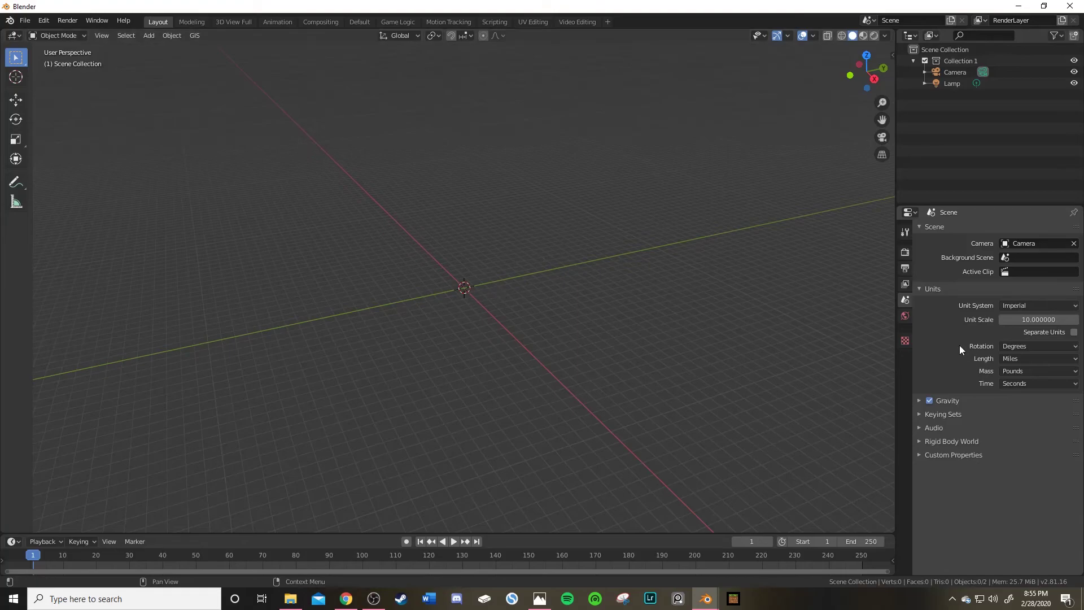
{"action": "left_click", "coordinate": [1043, 321]}
{"action": "type", "text": "1"}
{"action": "key", "text": "Return"}
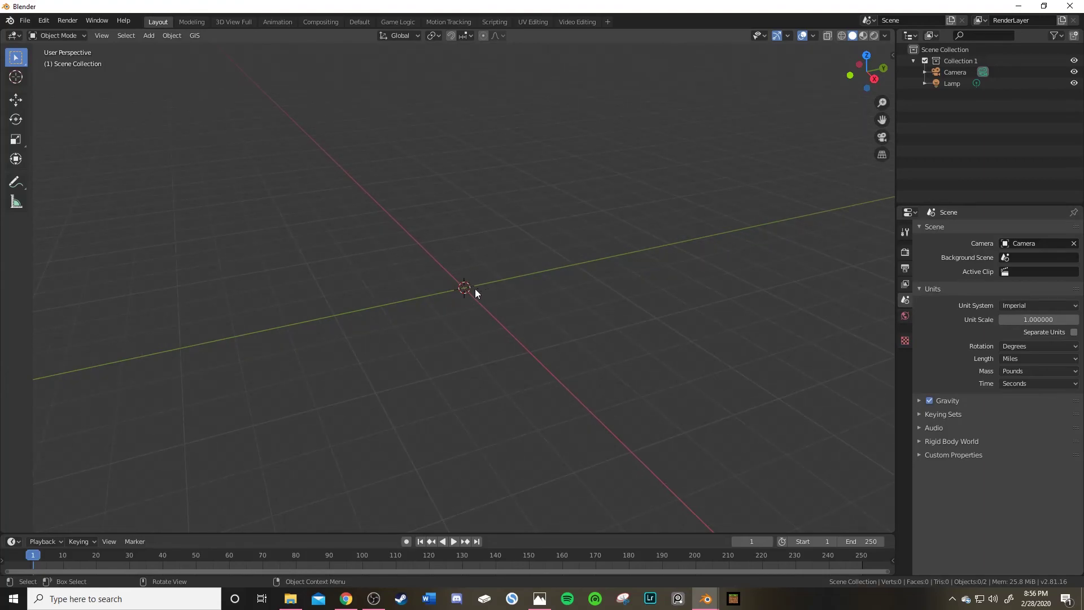
Add a UV sphere at the world origin and compare it with the camera's size.
{"action": "middle_click_drag", "start_coordinate": [448, 312], "coordinate": [471, 298]}
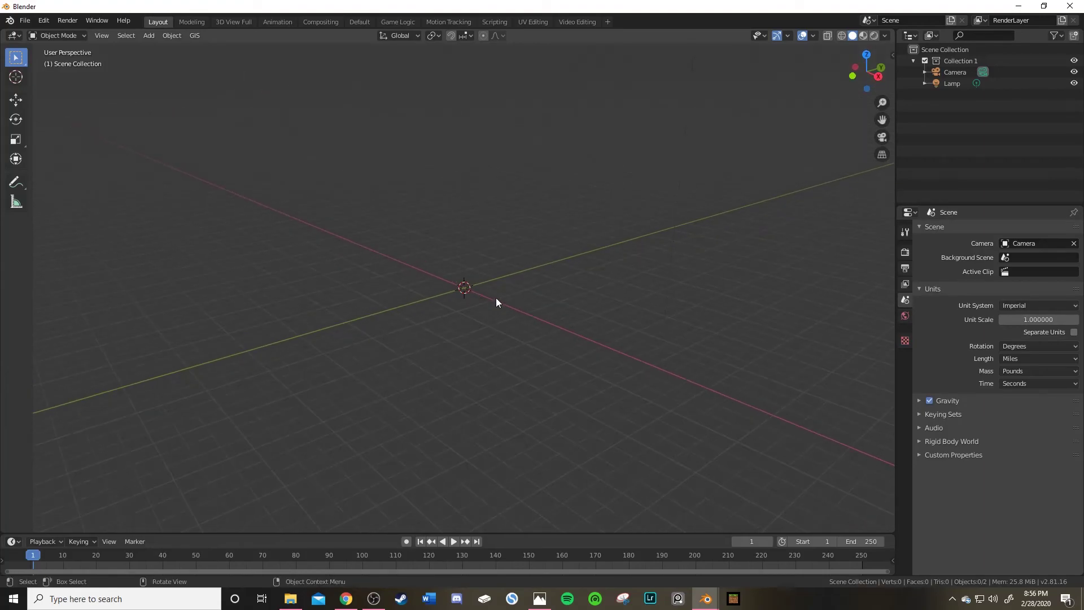
{"action": "key", "text": "shift+a"}
{"action": "mouse_move", "coordinate": [471, 293]}
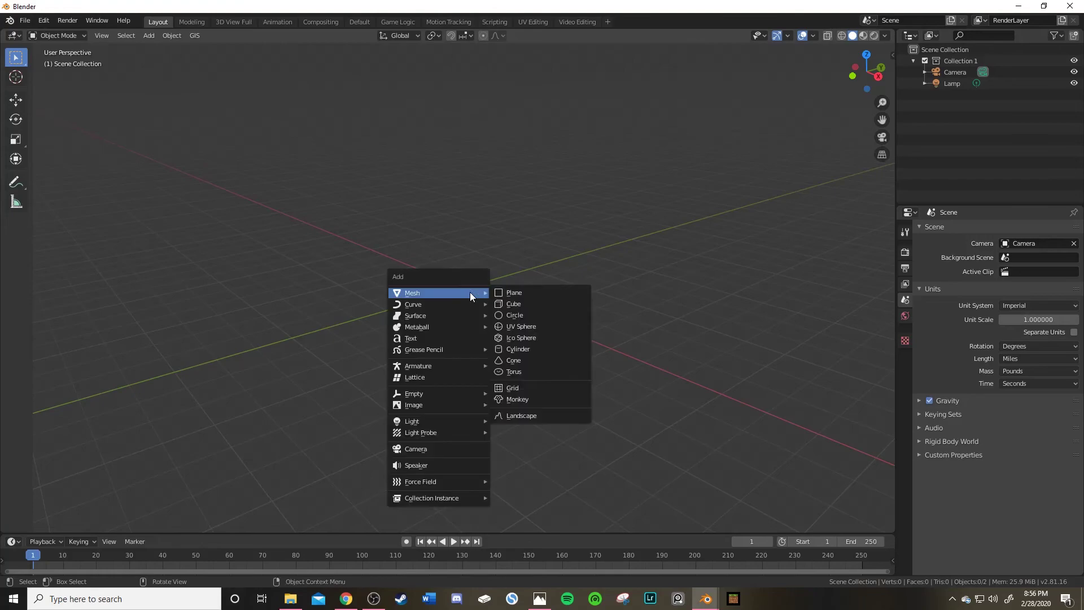
{"action": "left_click", "coordinate": [515, 323]}
{"action": "middle_click_drag", "start_coordinate": [471, 287], "coordinate": [392, 251]}
{"action": "scroll", "coordinate": [392, 251], "scroll_direction": "down", "scroll_amount": 2}
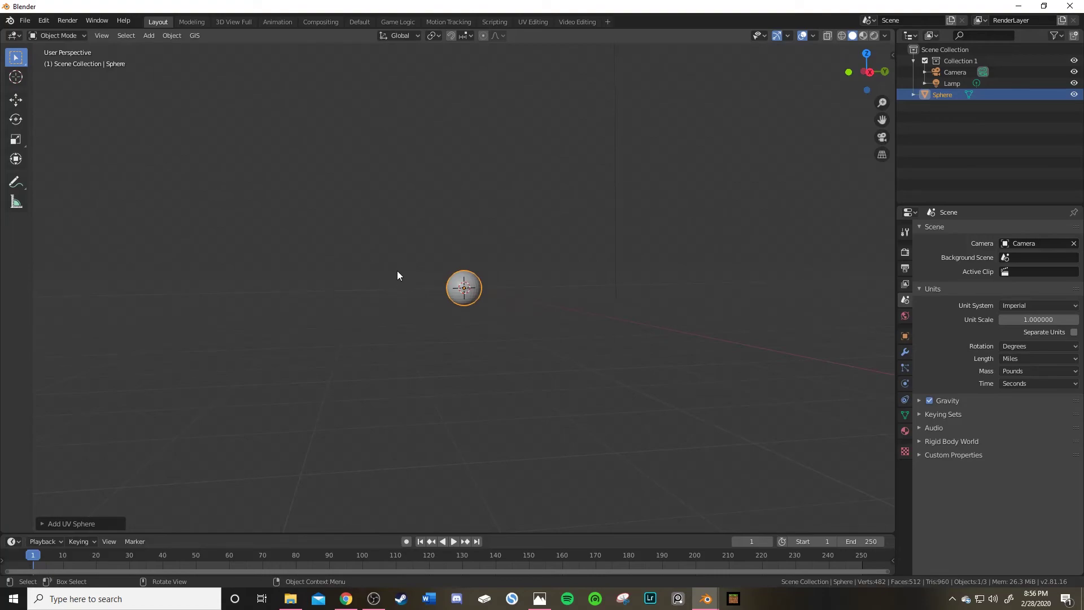
{"action": "middle_click_drag", "start_coordinate": [432, 269], "coordinate": [497, 339]}
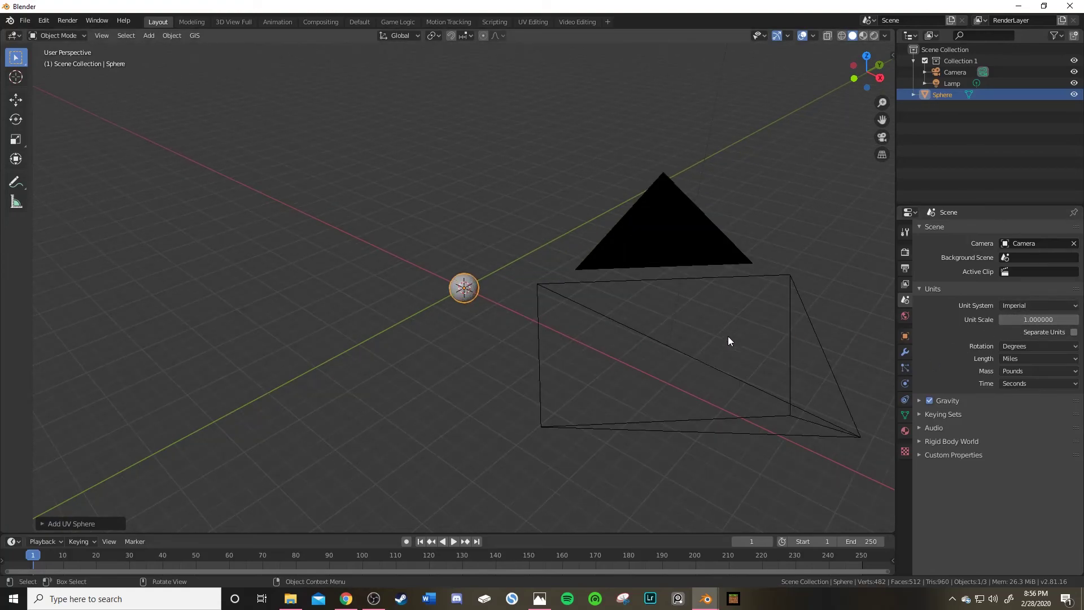
{"action": "middle_click_drag", "start_coordinate": [516, 288], "coordinate": [481, 303]}
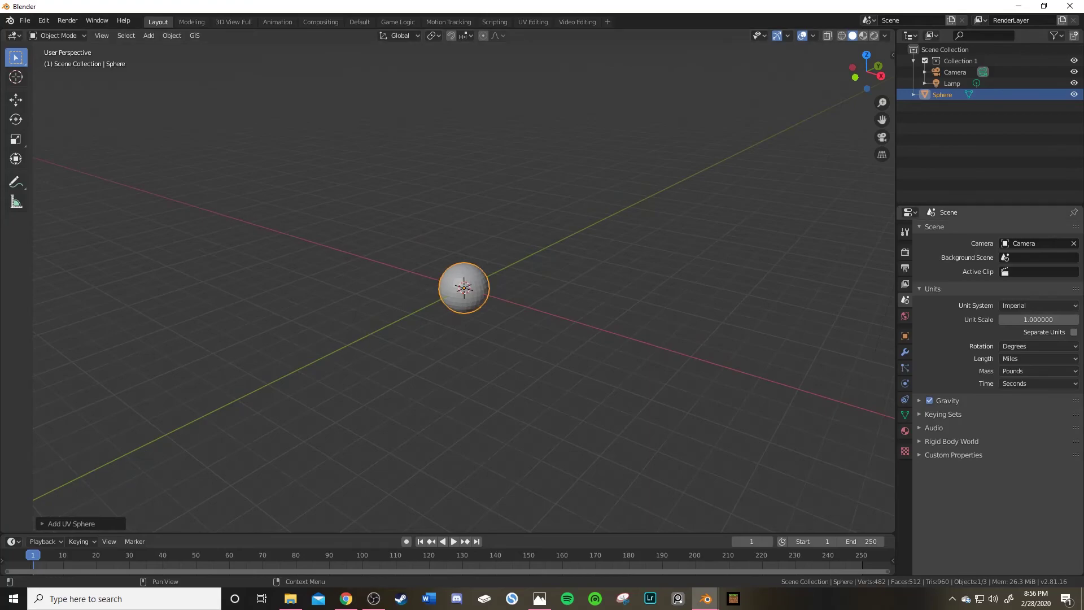
Check the radii of the Earth and the Moon in the browser, then return to Blender.
{"action": "left_click", "coordinate": [346, 598]}
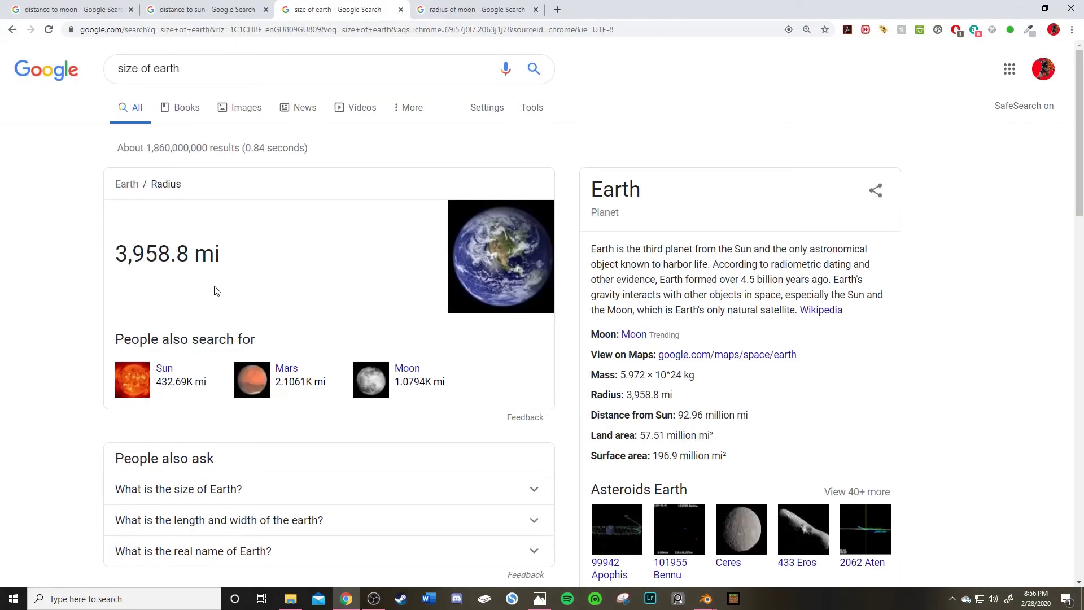
{"action": "key", "text": "ctrl+Tab"}
{"action": "key", "text": "ctrl+shift+Tab"}
{"action": "left_click_drag", "start_coordinate": [126, 260], "coordinate": [230, 258]}
{"action": "left_click", "coordinate": [231, 258]}
{"action": "key", "text": "ctrl+Tab"}
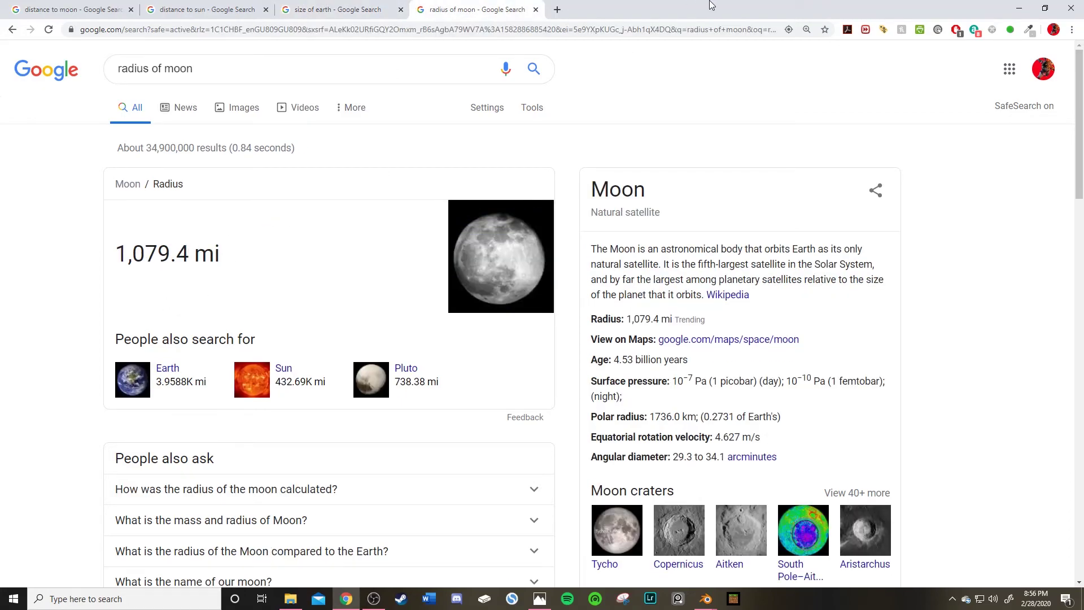
{"action": "key", "text": "alt+Tab"}
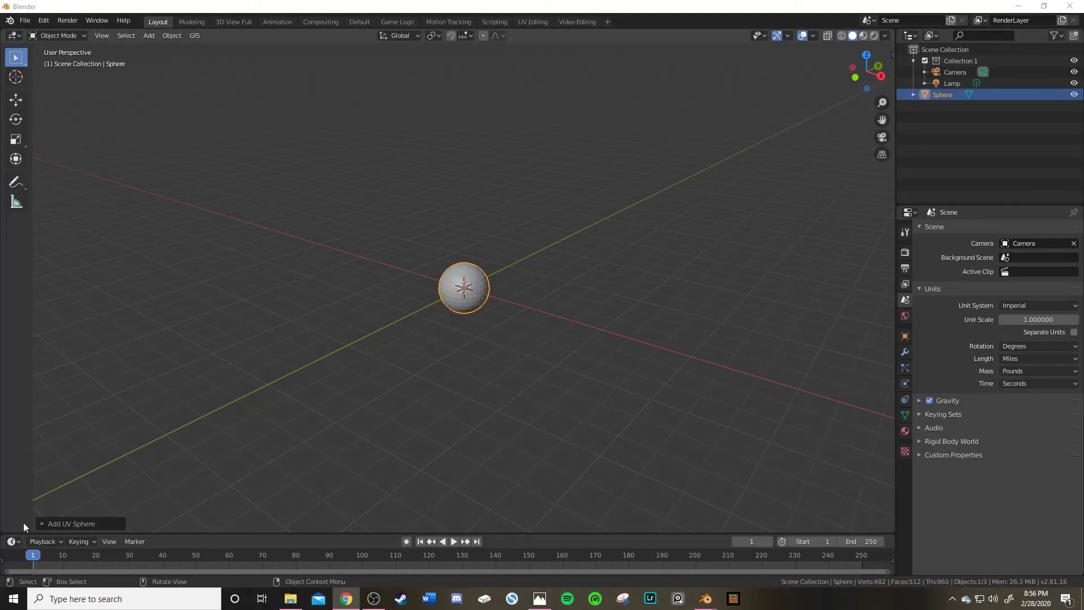
Set the new UV sphere's radius to 1079.4 mi.
{"action": "left_click", "coordinate": [42, 524]}
{"action": "scroll", "coordinate": [500, 296], "scroll_direction": "up", "scroll_amount": 4}
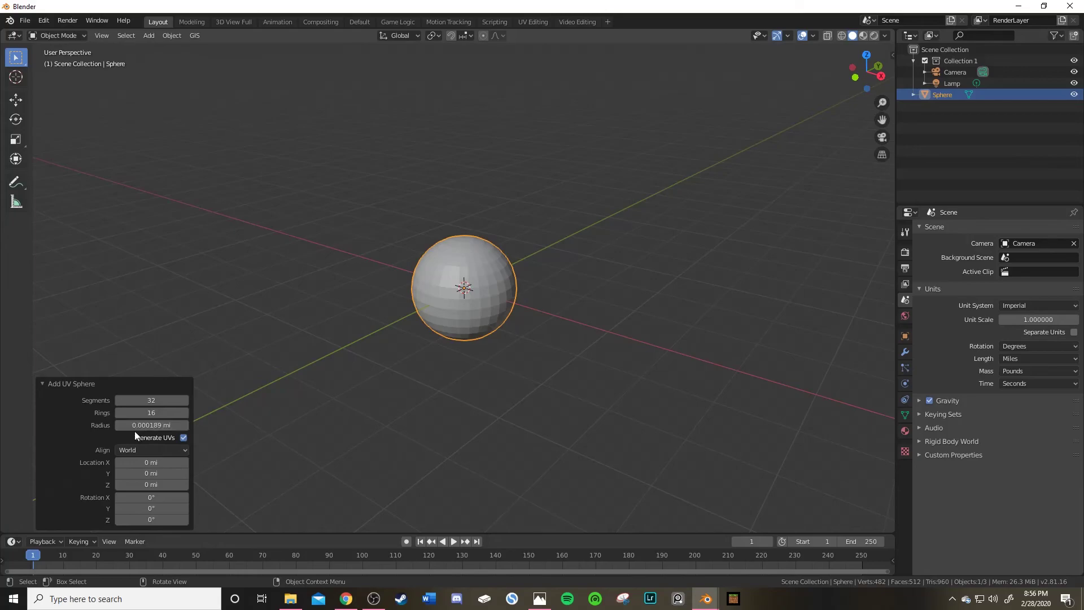
{"action": "left_click", "coordinate": [173, 425]}
{"action": "type", "text": "1079.4"}
{"action": "key", "text": "Return"}
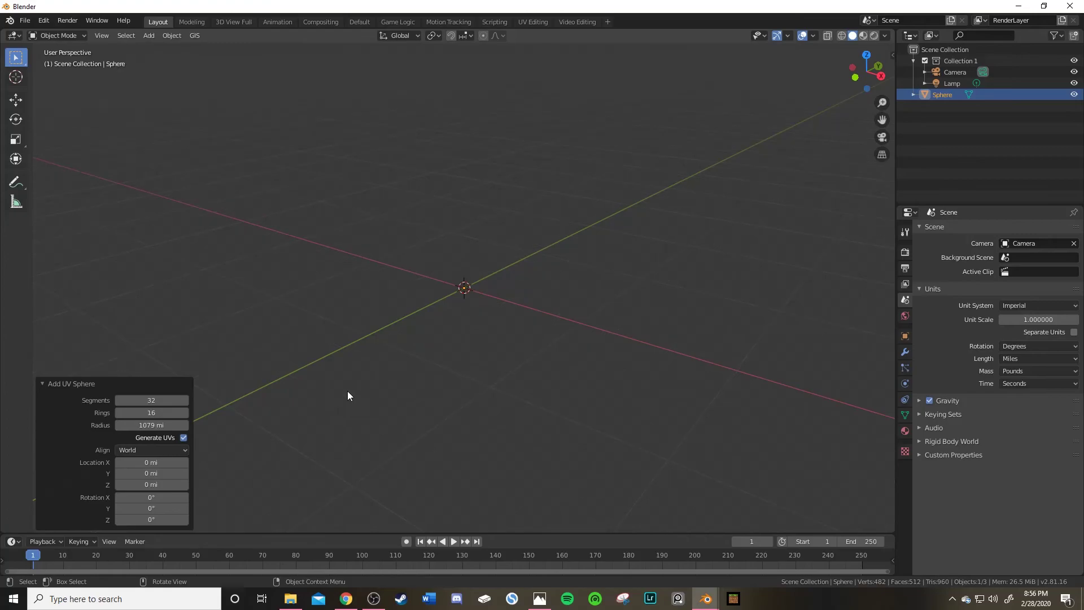
Delete the Moon-sized sphere from the scene.
{"action": "scroll", "coordinate": [468, 278], "scroll_direction": "down", "scroll_amount": 5}
{"action": "middle_click_drag", "start_coordinate": [469, 294], "coordinate": [470, 297]}
{"action": "key", "text": "Delete"}
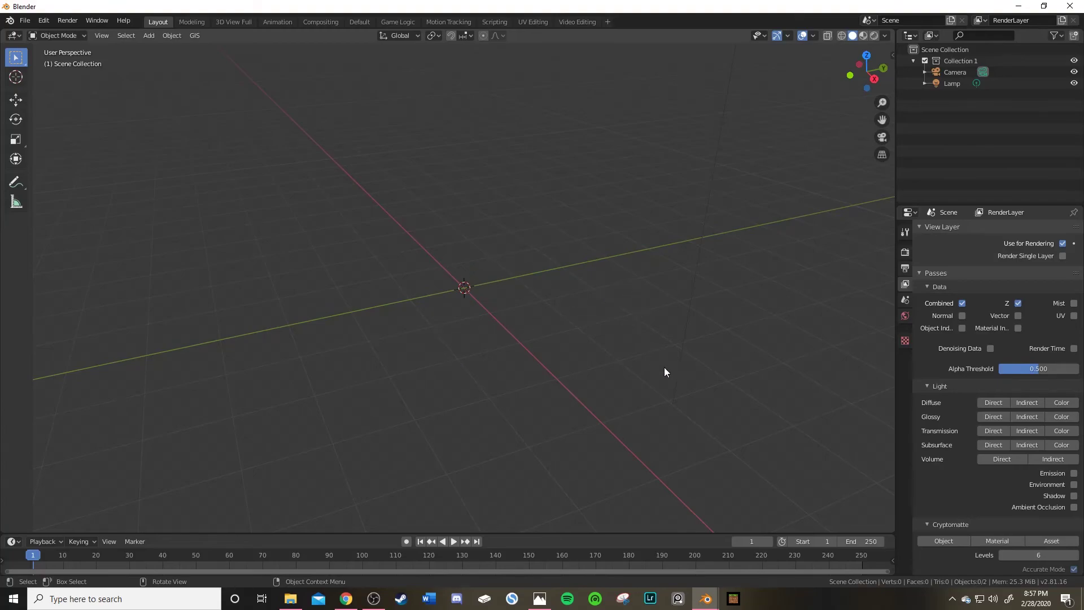
{"action": "key", "text": "alt+Tab"}
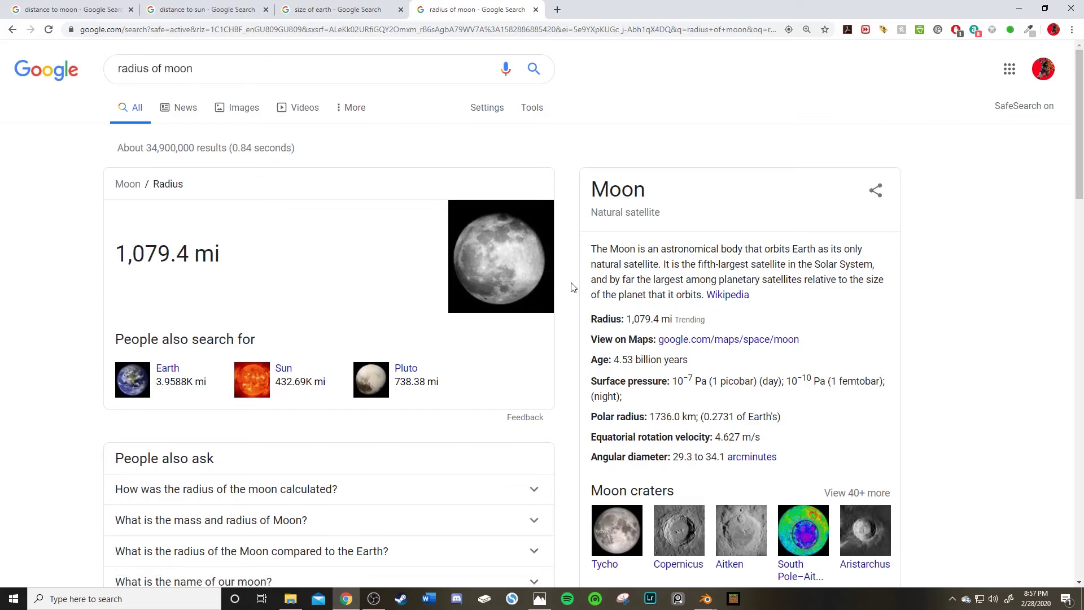
{"action": "key", "text": "alt+Tab"}
{"action": "key", "text": "ctrl+z"}
{"action": "key", "text": "ctrl+z"}
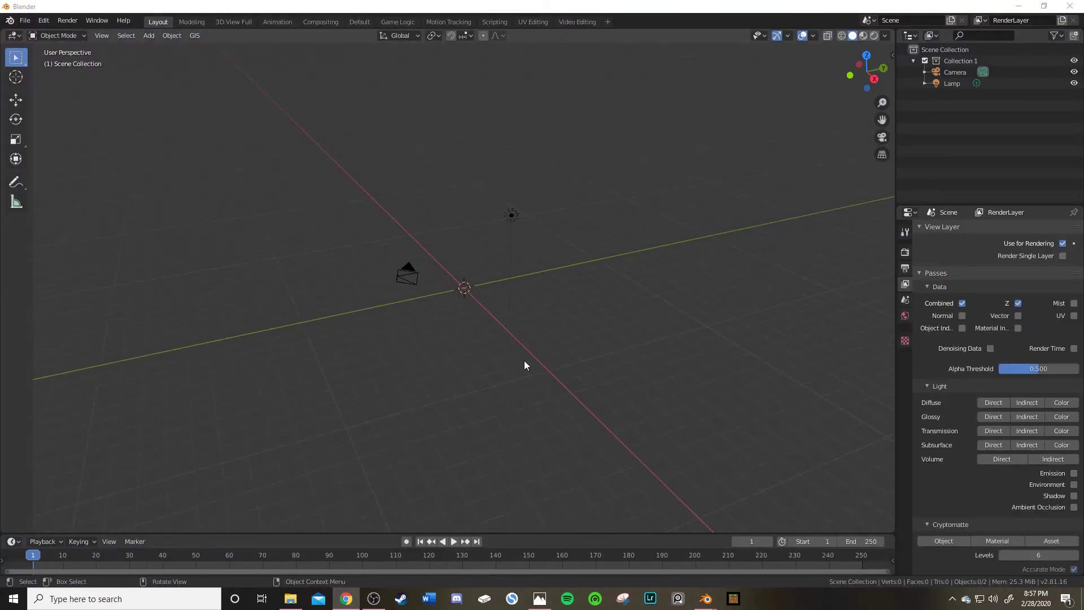
Look through the camera and use walk navigation to reposition it level, facing the world origin.
{"action": "middle_click_drag", "start_coordinate": [527, 363], "coordinate": [465, 307]}
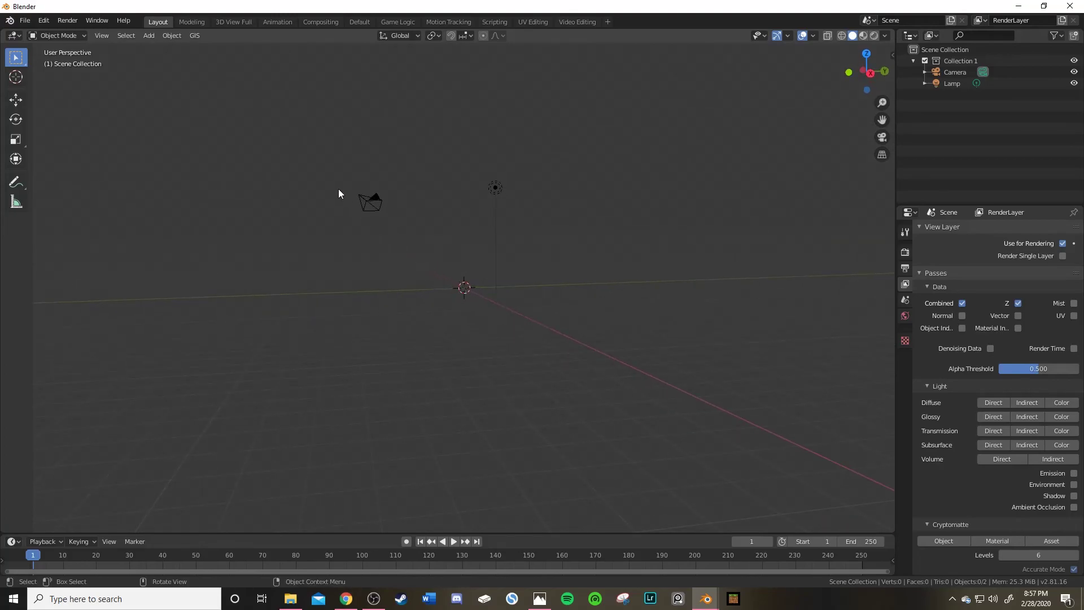
{"action": "middle_click_drag", "start_coordinate": [482, 283], "coordinate": [561, 284]}
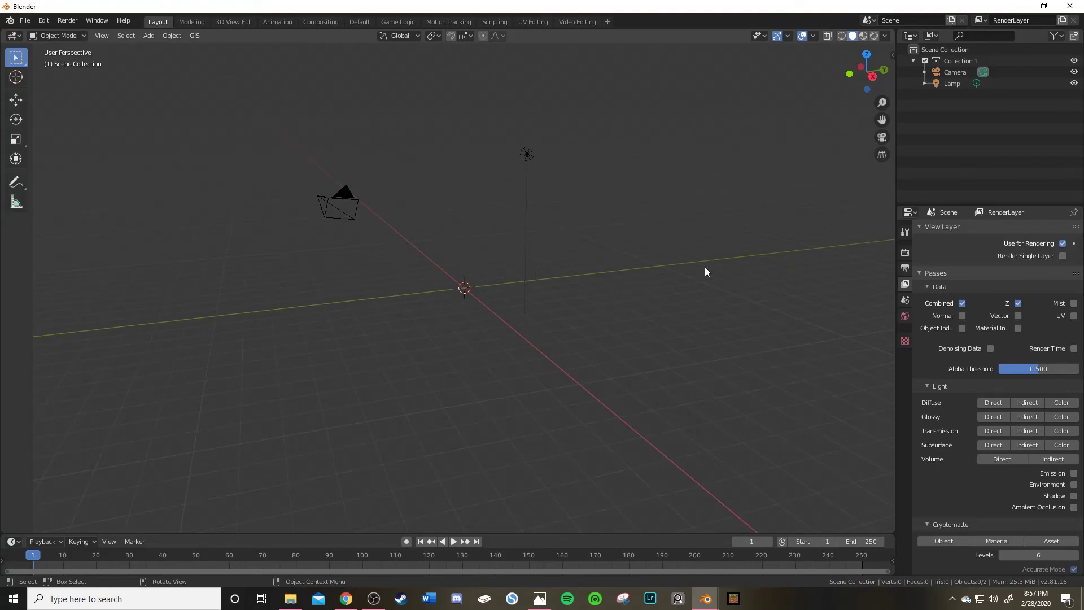
{"action": "middle_click_drag", "start_coordinate": [511, 295], "coordinate": [472, 300]}
{"action": "key", "text": "KP_0"}
{"action": "key", "text": "shift+grave"}
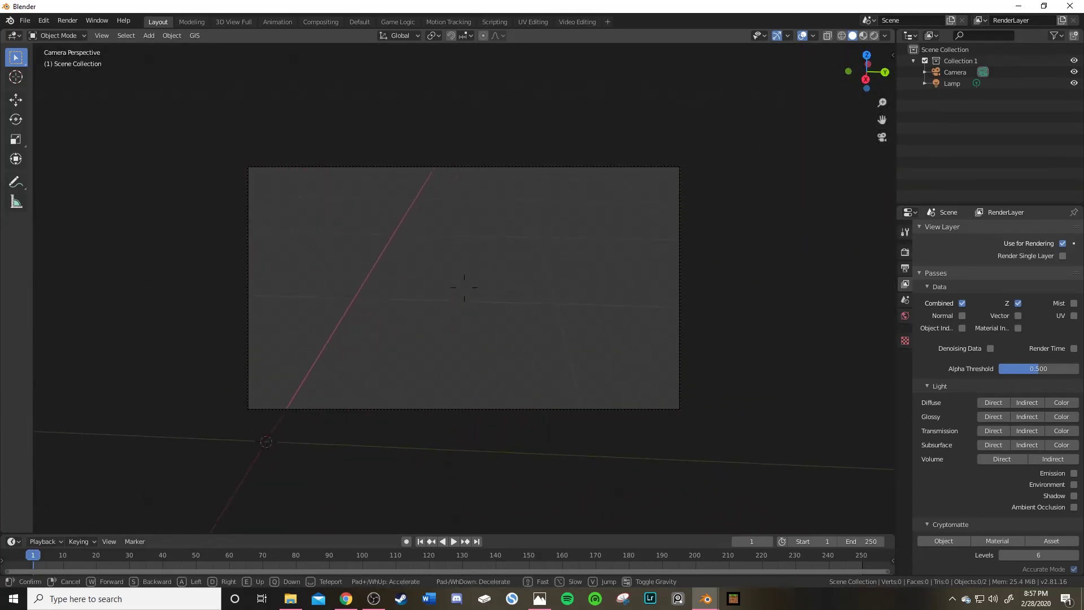
{"action": "left_click", "coordinate": [464, 286]}
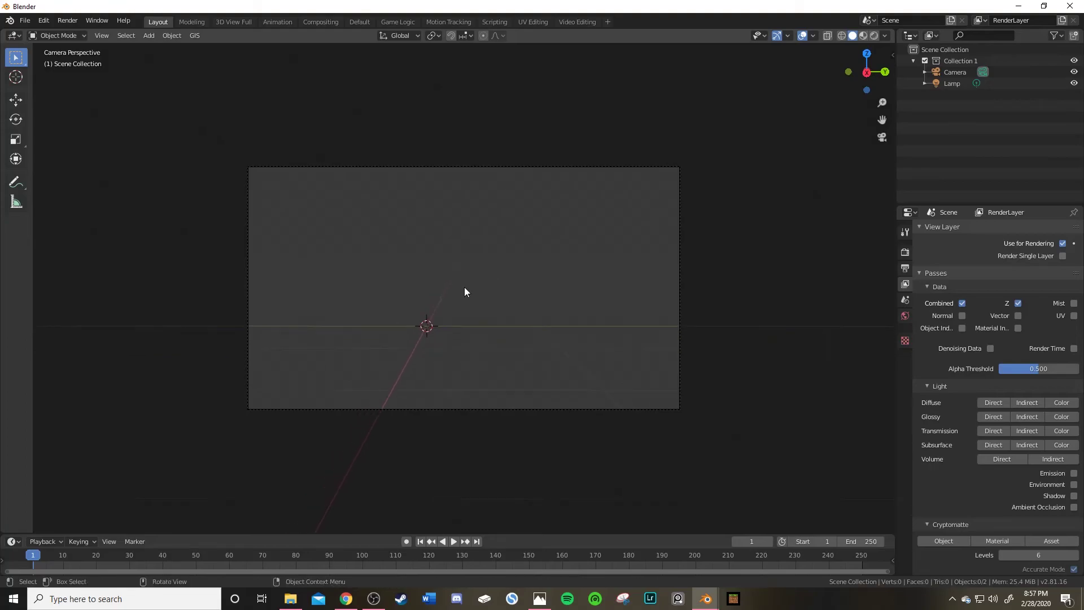
Add a cube at the origin and move it far away from the camera along the global X axis.
{"action": "key", "text": "shift+a"}
{"action": "mouse_move", "coordinate": [420, 316]}
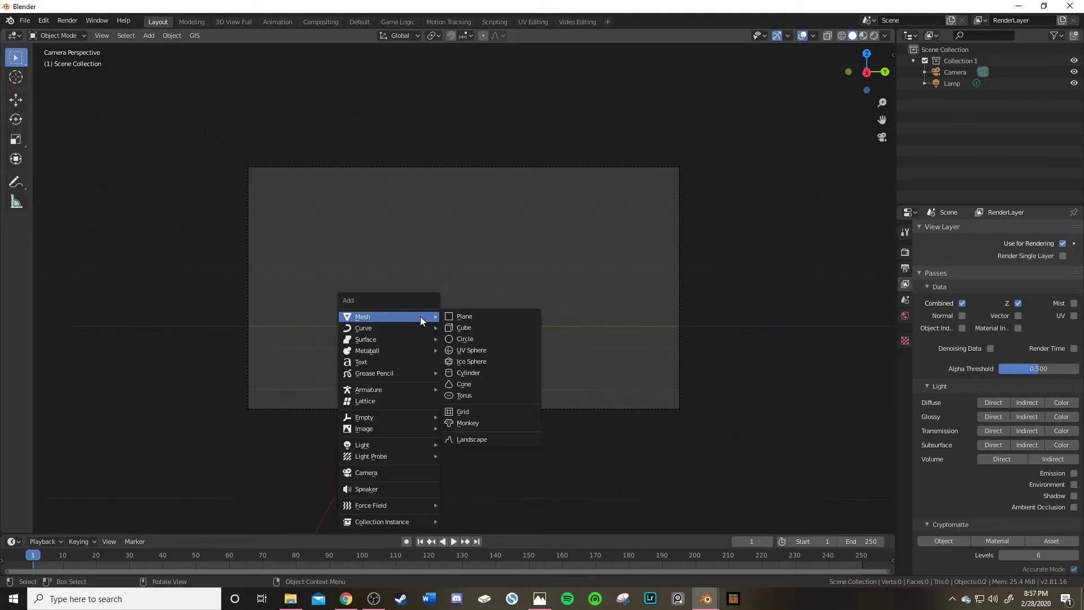
{"action": "left_click", "coordinate": [466, 326]}
{"action": "key", "text": "g"}
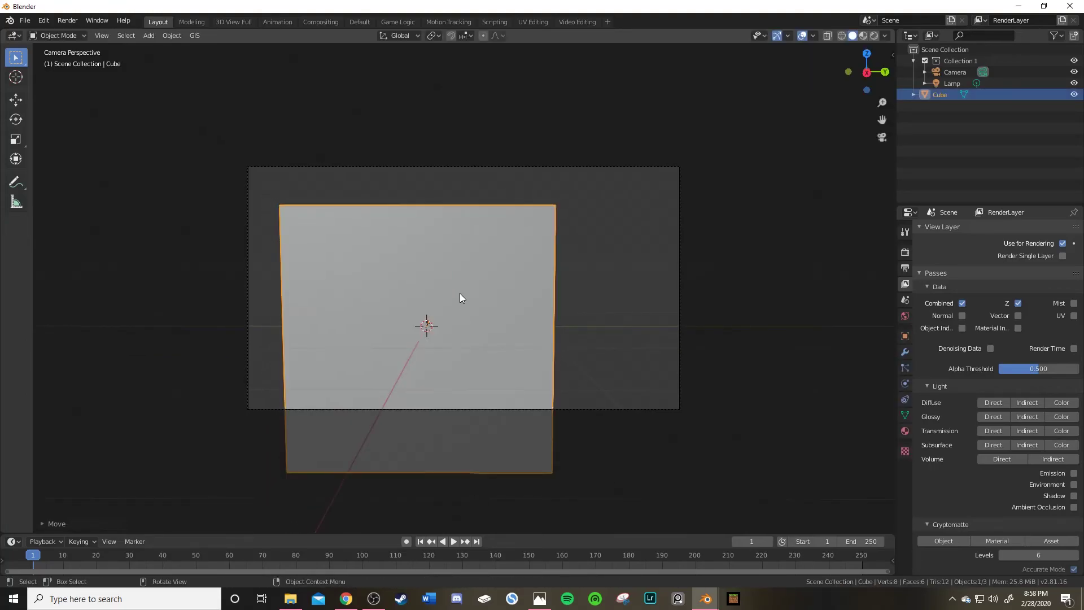
{"action": "key", "text": "x"}
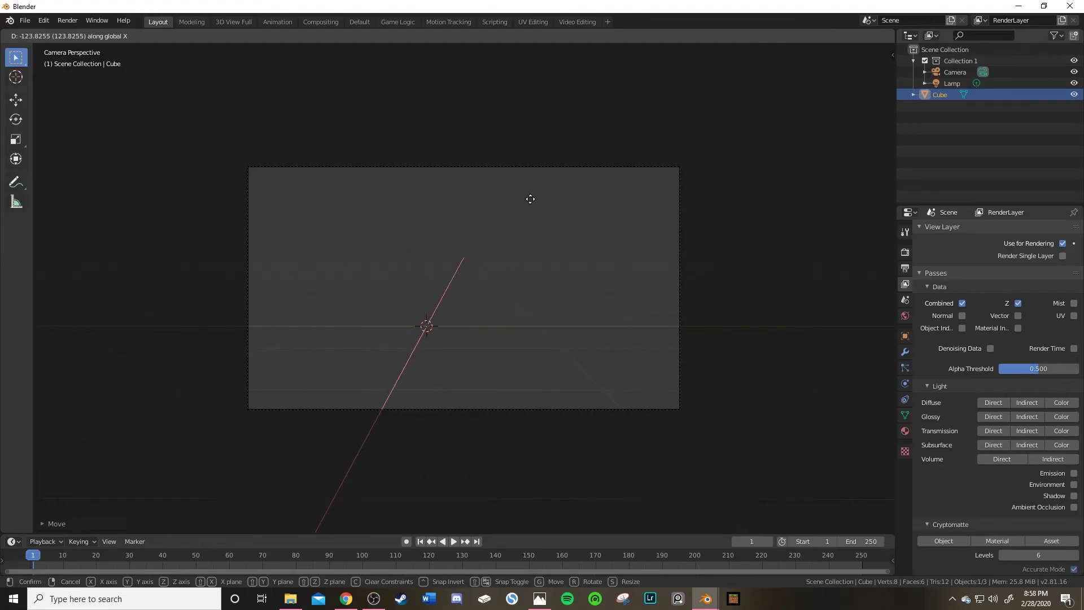
{"action": "left_click", "coordinate": [533, 263]}
Move the cube back along the global X axis to just beyond the origin, on the side opposite the camera.
{"action": "middle_click_drag", "start_coordinate": [550, 335], "coordinate": [417, 294]}
{"action": "scroll", "coordinate": [462, 345], "scroll_direction": "down", "scroll_amount": 6}
{"action": "key", "text": "g"}
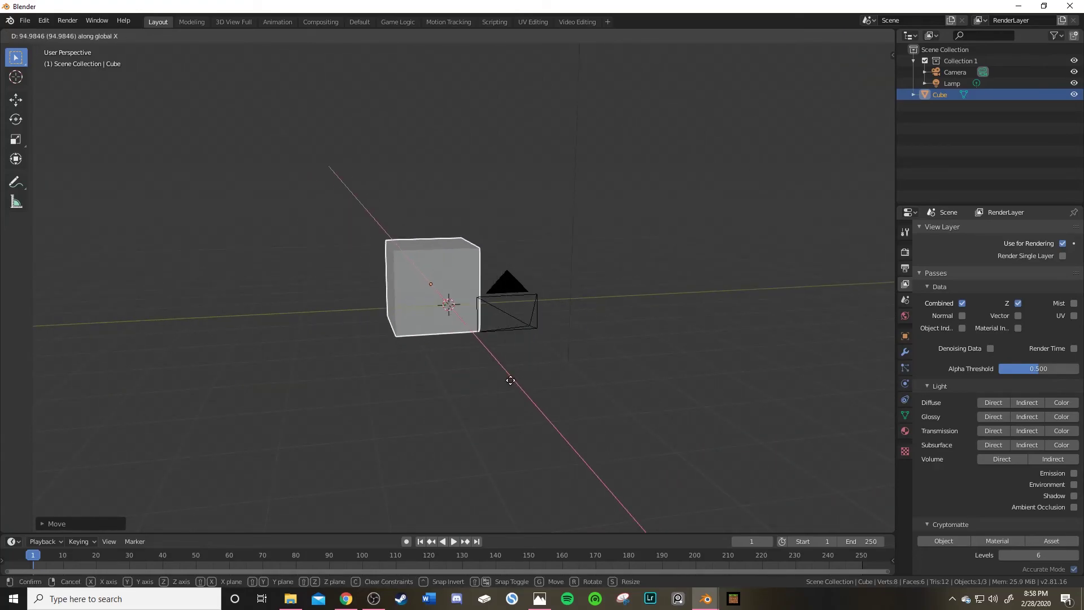
{"action": "left_click", "coordinate": [422, 389]}
{"action": "middle_click_drag", "start_coordinate": [423, 390], "coordinate": [557, 431]}
{"action": "scroll", "coordinate": [520, 380], "scroll_direction": "up", "scroll_amount": 8}
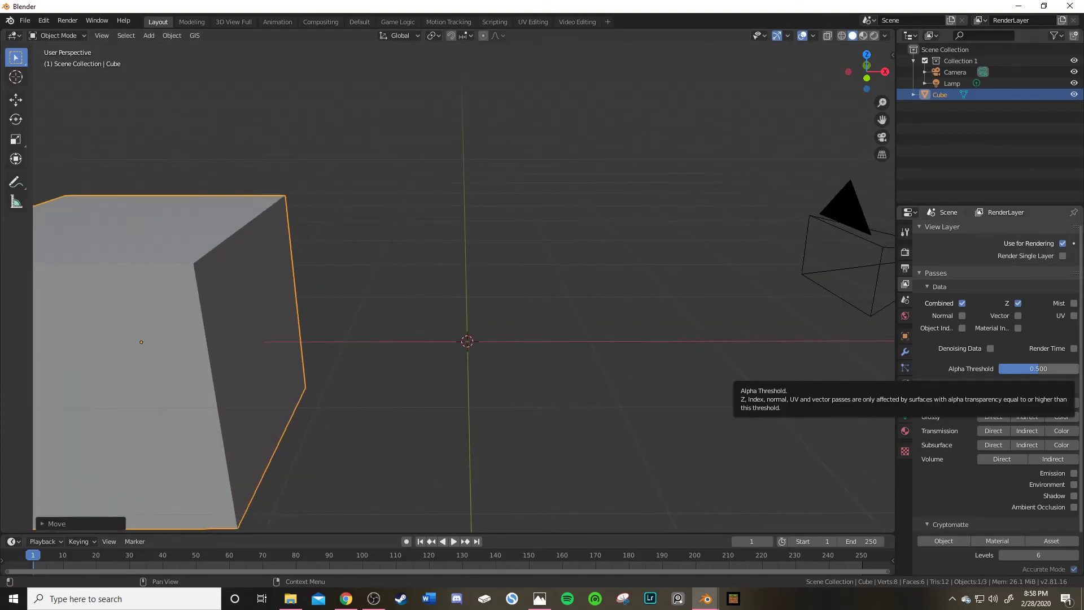
Switch to Photos to view the Master Test 1.png render, and minimize the viewer.
{"action": "key", "text": "alt+Tab"}
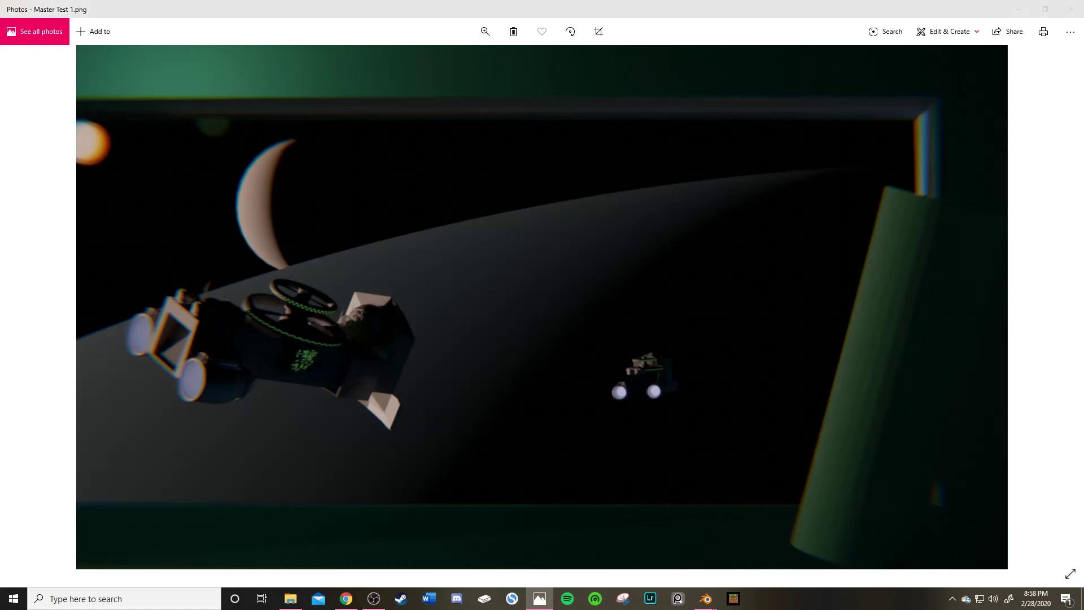
{"action": "key", "text": "alt+Tab"}
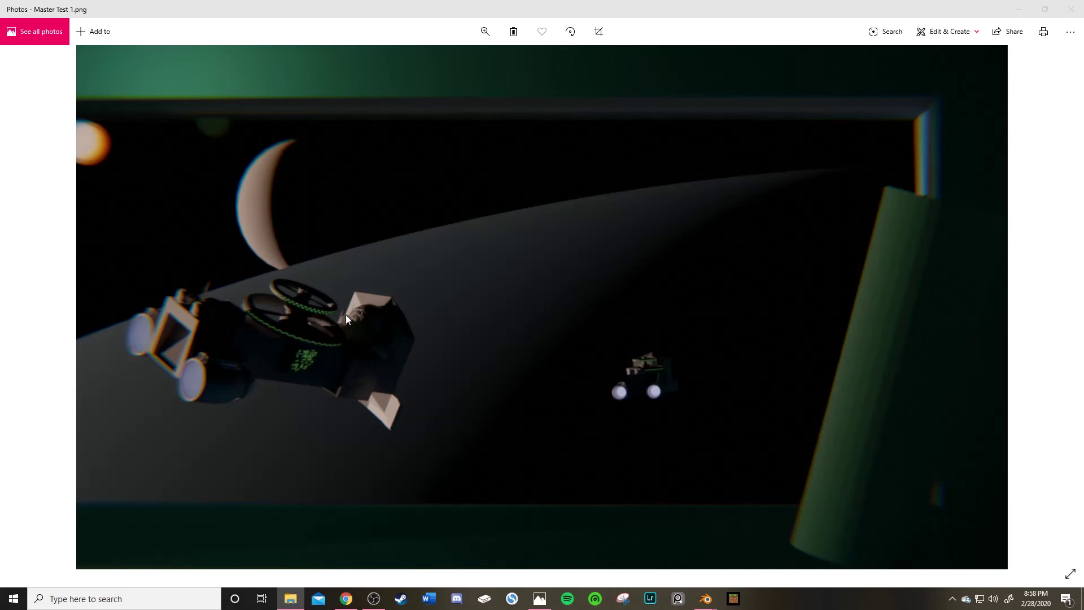
{"action": "left_click", "coordinate": [1017, 8]}
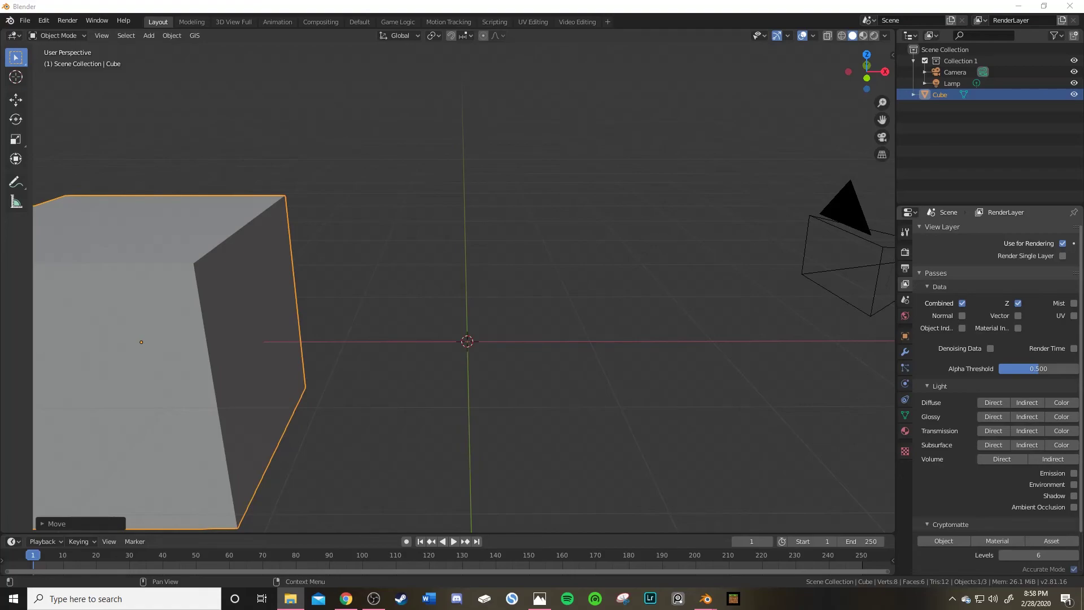
Switch to the Blender window with the CG Boost_-Space CarrierV2.blend file.
{"action": "mouse_move", "coordinate": [714, 587]}
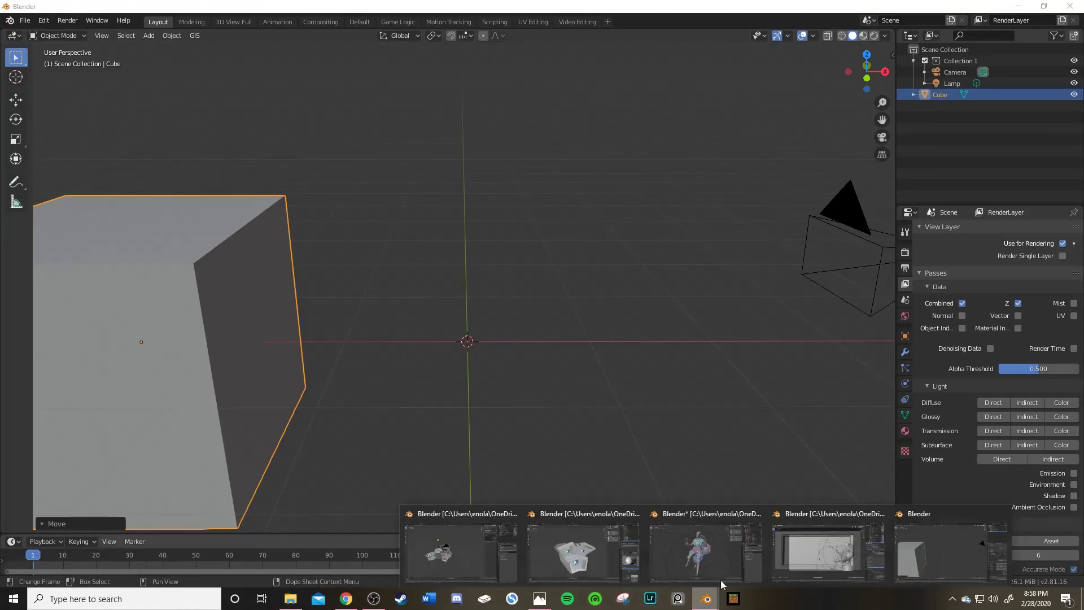
{"action": "left_click", "coordinate": [586, 556]}
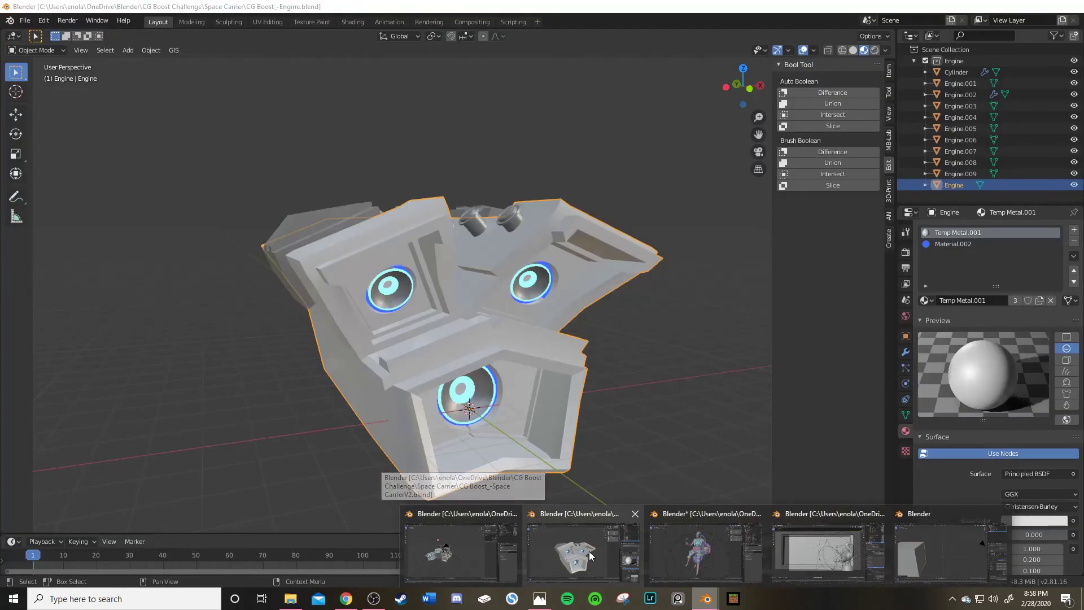
{"action": "left_click", "coordinate": [588, 556]}
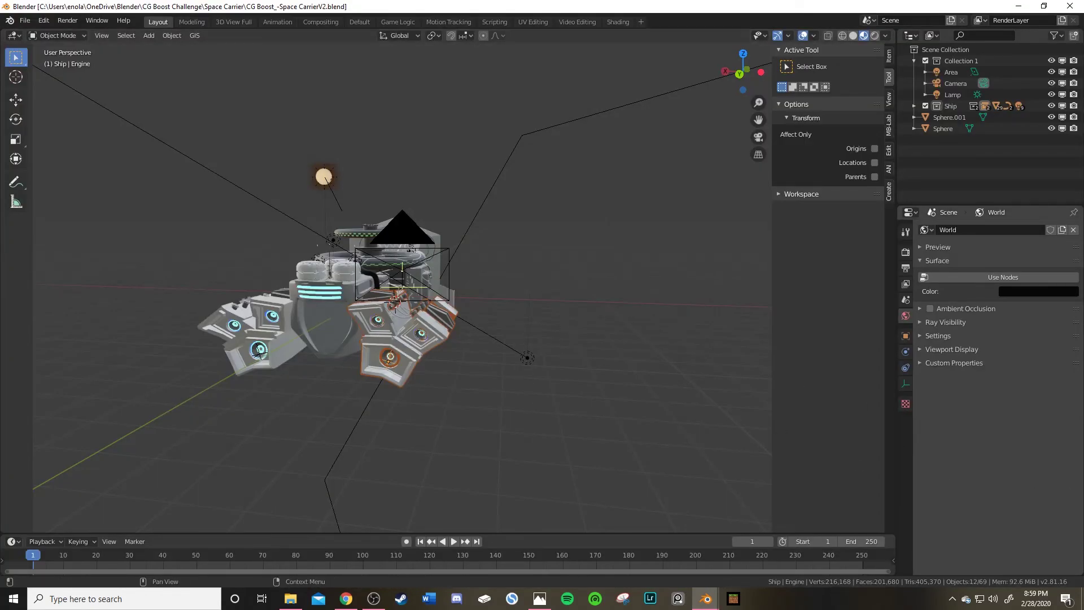
Review the Ship Test render images in Photos one after another, and close the viewer.
{"action": "left_click", "coordinate": [539, 599]}
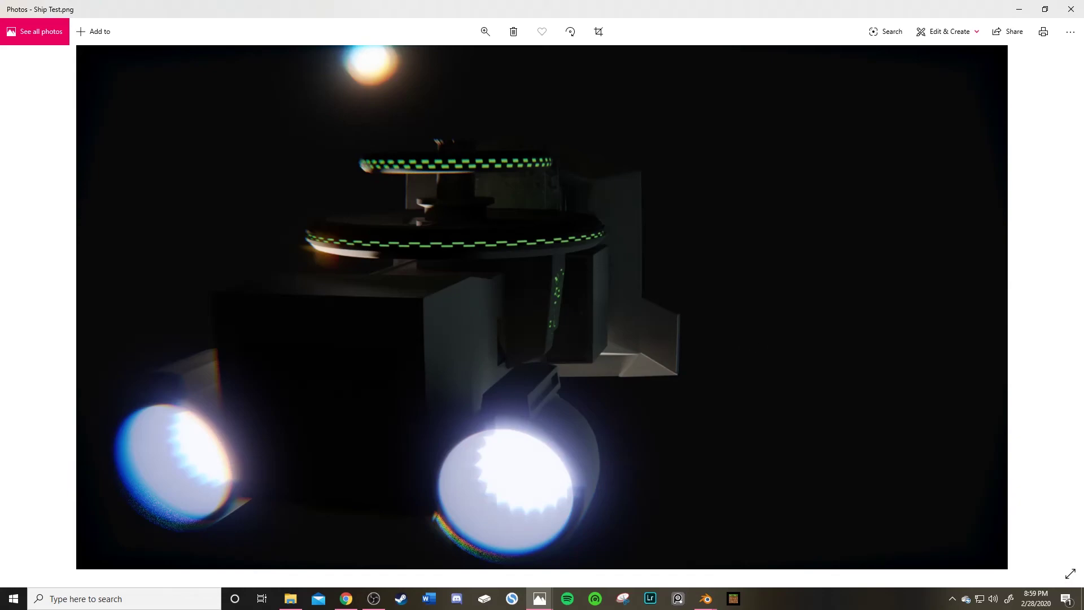
{"action": "key", "text": "Right"}
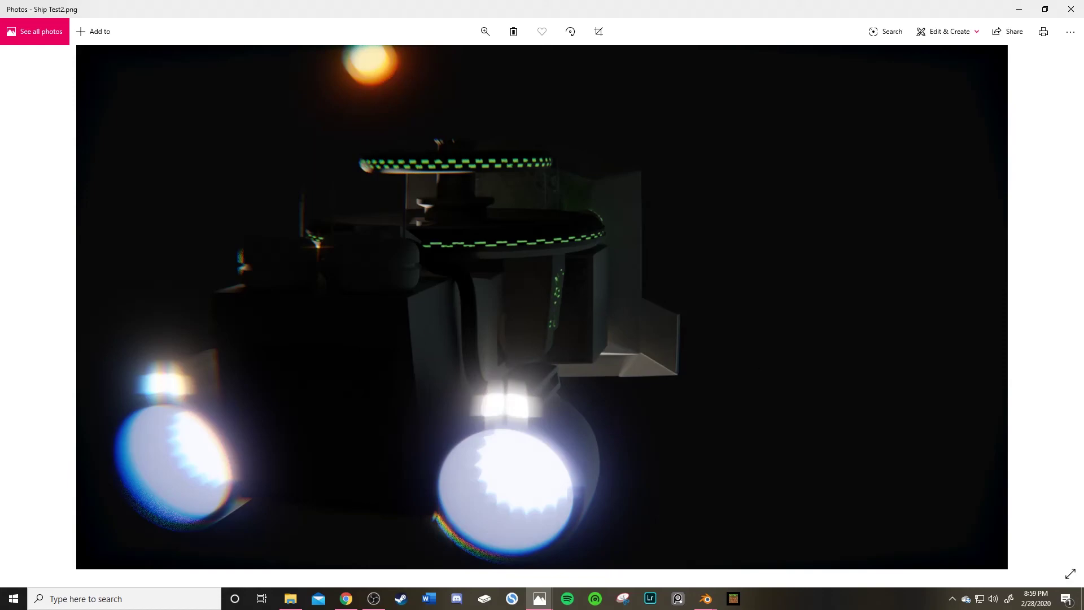
{"action": "key", "text": "Right"}
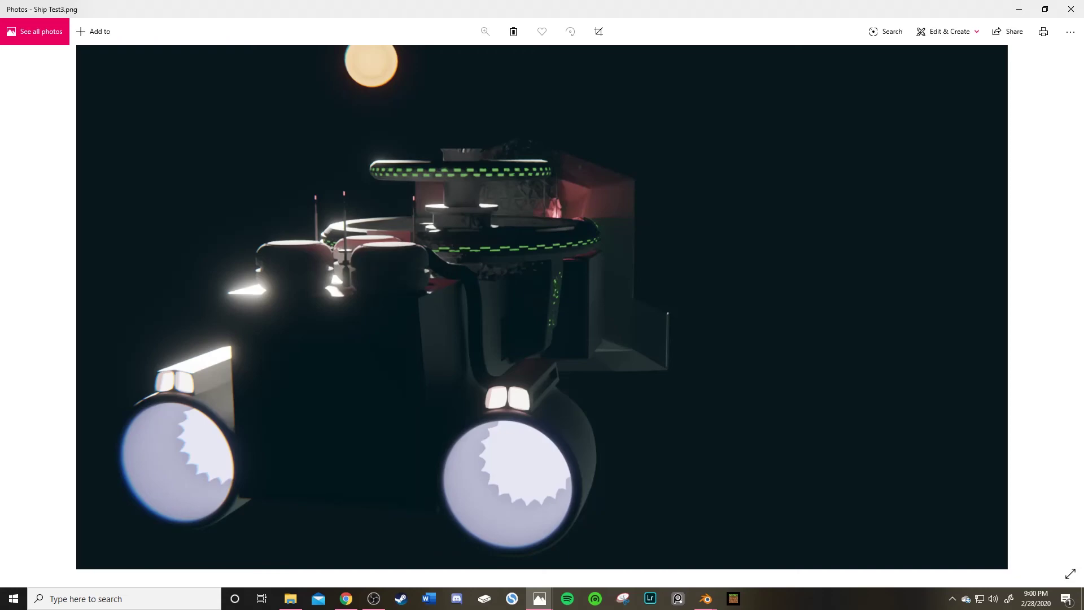
{"action": "left_click", "coordinate": [1057, 308]}
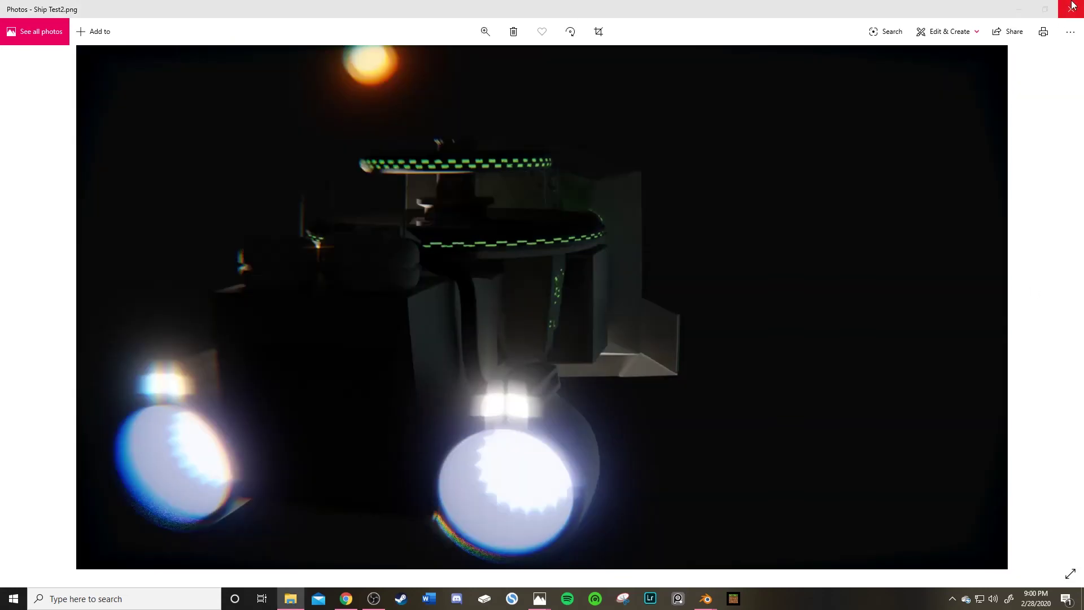
{"action": "left_click", "coordinate": [1071, 10]}
Look at the master Space Carrier scene with the seated figure, and return to the Space CarrierV2 ship file.
{"action": "middle_click_drag", "start_coordinate": [453, 184], "coordinate": [390, 269]}
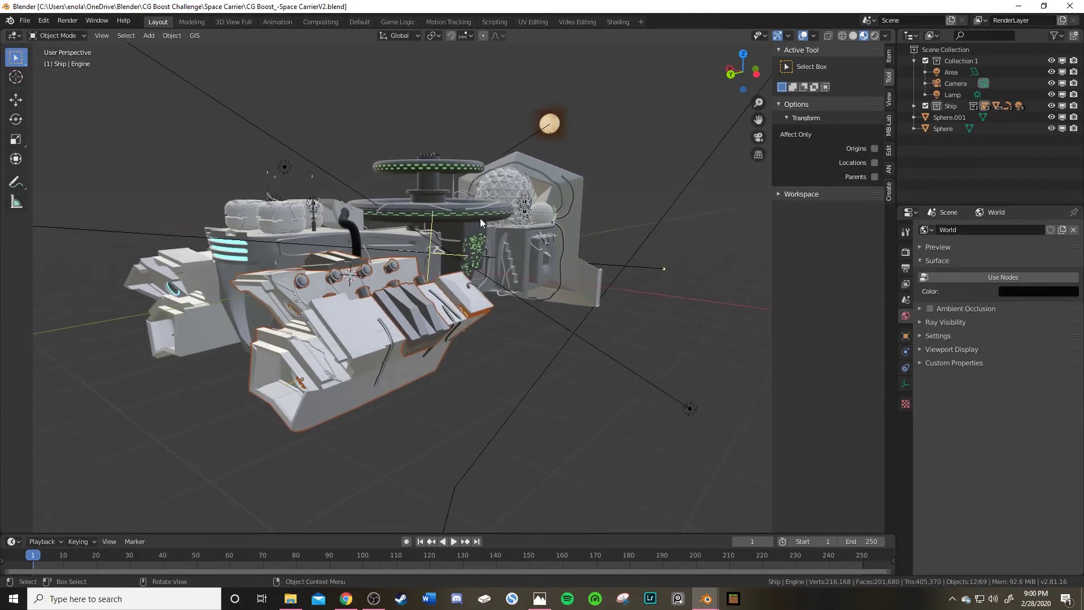
{"action": "left_click_drag", "start_coordinate": [838, 7], "coordinate": [839, 271]}
{"action": "key", "text": "super+Down"}
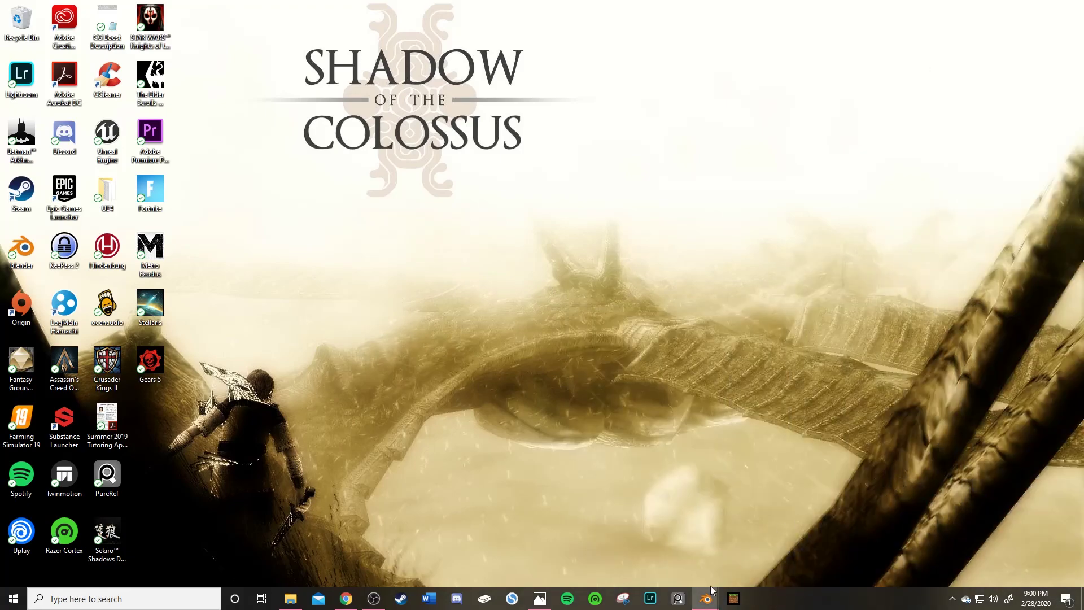
{"action": "mouse_move", "coordinate": [703, 604]}
{"action": "left_click", "coordinate": [914, 542]}
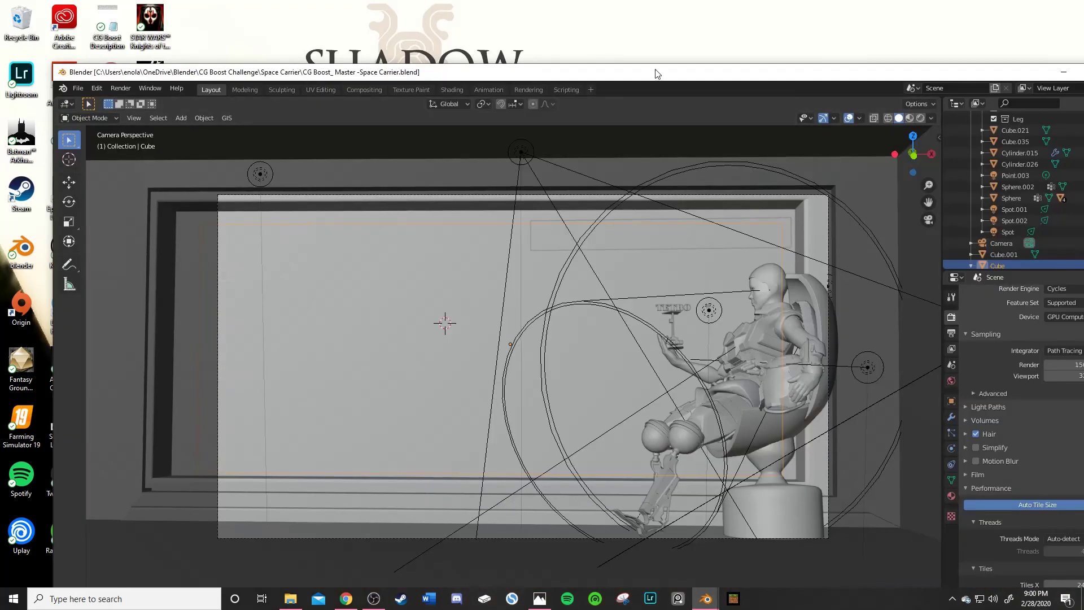
{"action": "left_click_drag", "start_coordinate": [550, 111], "coordinate": [550, 5]}
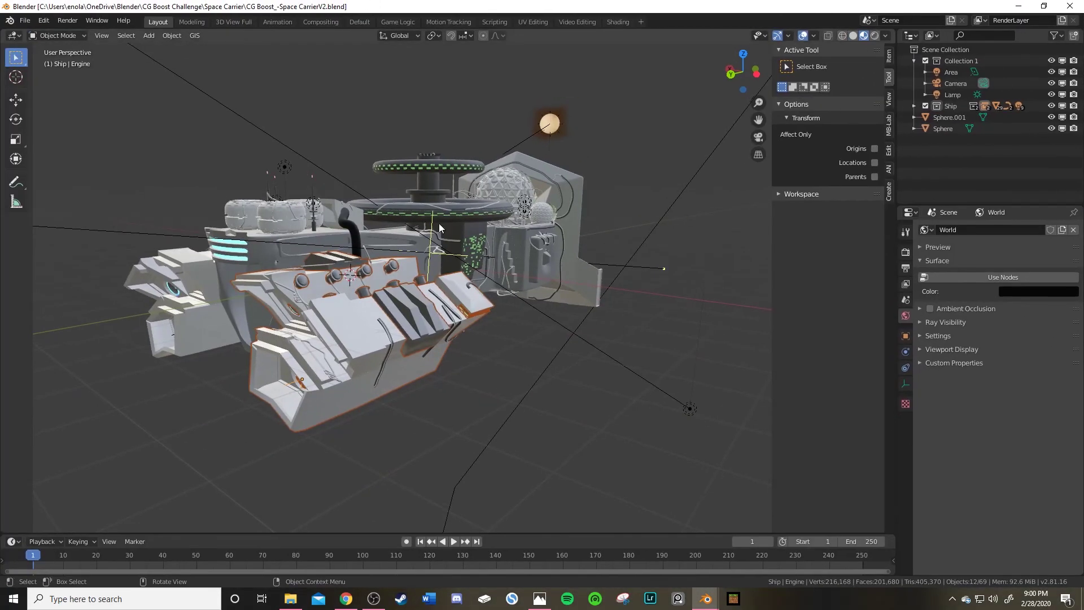
Examine the spaceship model from close up and farther away, focusing on the engine cluster and the hull.
{"action": "middle_click_drag", "start_coordinate": [439, 223], "coordinate": [446, 281]}
{"action": "scroll", "coordinate": [446, 279], "scroll_direction": "up", "scroll_amount": 4}
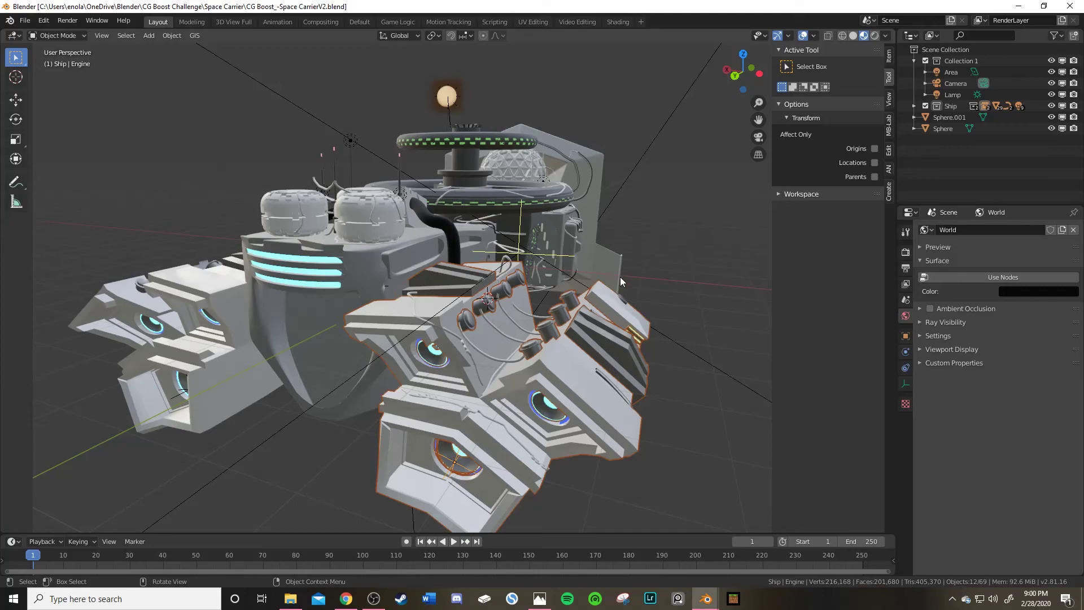
{"action": "middle_click_drag", "start_coordinate": [522, 222], "coordinate": [549, 234]}
{"action": "scroll", "coordinate": [550, 234], "scroll_direction": "up", "scroll_amount": 3}
{"action": "scroll", "coordinate": [531, 244], "scroll_direction": "down", "scroll_amount": 3}
{"action": "scroll", "coordinate": [532, 244], "scroll_direction": "up", "scroll_amount": 3}
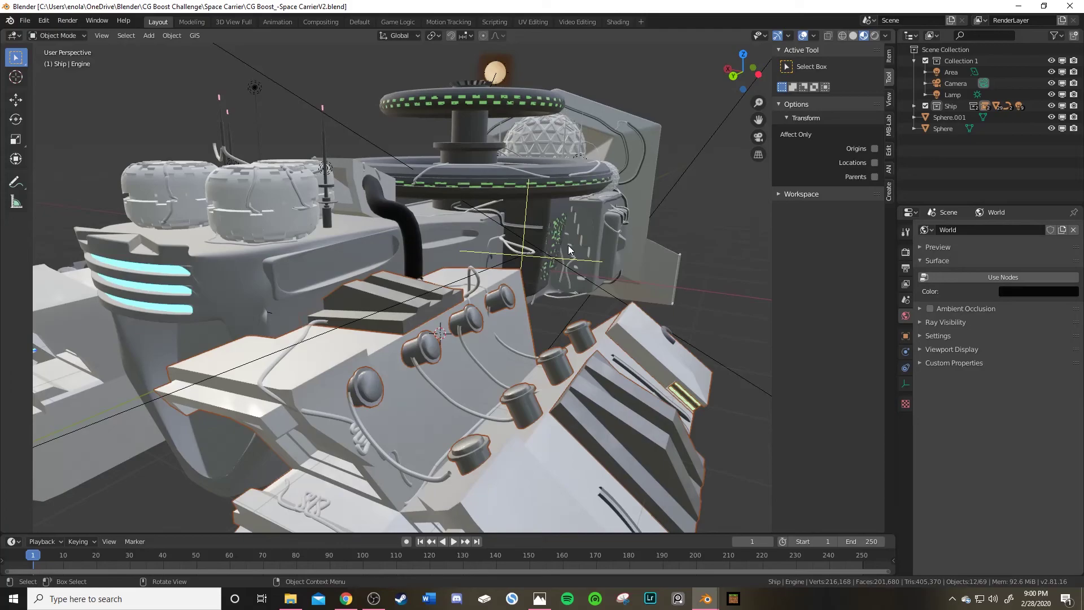
{"action": "scroll", "coordinate": [695, 258], "scroll_direction": "down", "scroll_amount": 4}
{"action": "scroll", "coordinate": [421, 262], "scroll_direction": "up", "scroll_amount": 4}
{"action": "scroll", "coordinate": [424, 265], "scroll_direction": "down", "scroll_amount": 2}
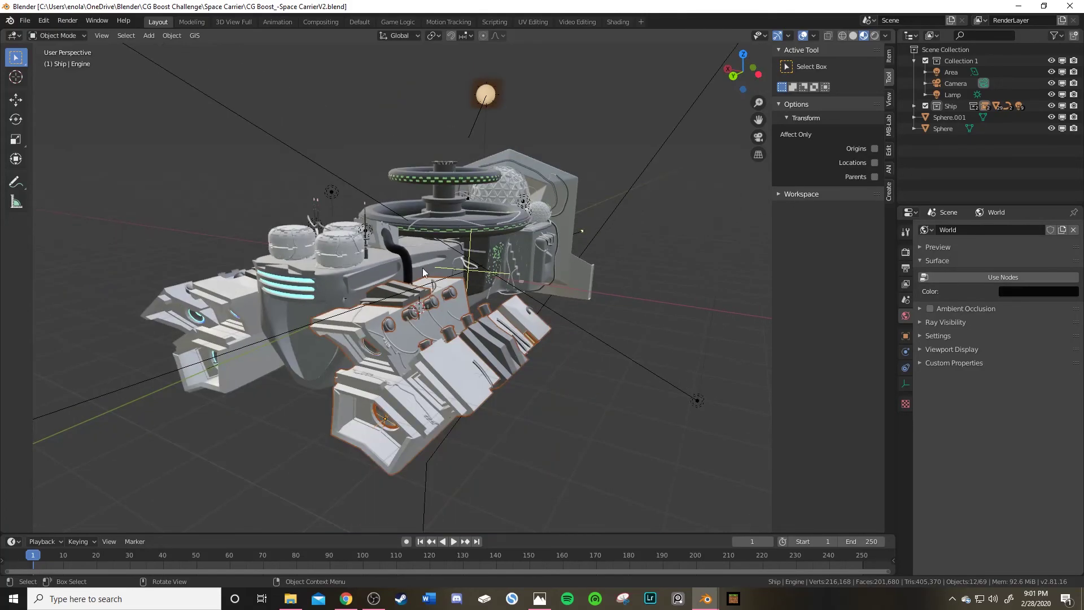
Inspect the ship's ring structure, domes, deck tanks and surface cables from several angles.
{"action": "scroll", "coordinate": [423, 268], "scroll_direction": "up", "scroll_amount": 3}
{"action": "scroll", "coordinate": [435, 265], "scroll_direction": "down", "scroll_amount": 3}
{"action": "scroll", "coordinate": [432, 265], "scroll_direction": "up", "scroll_amount": 2}
{"action": "middle_click_drag", "start_coordinate": [432, 265], "coordinate": [435, 297]}
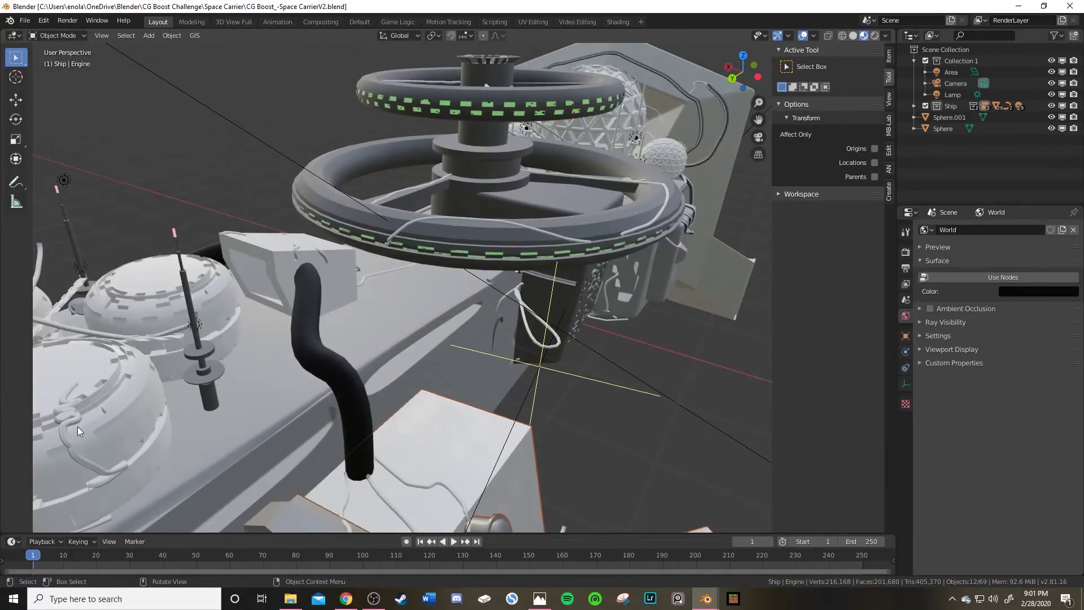
{"action": "middle_click_drag", "start_coordinate": [652, 235], "coordinate": [685, 231]}
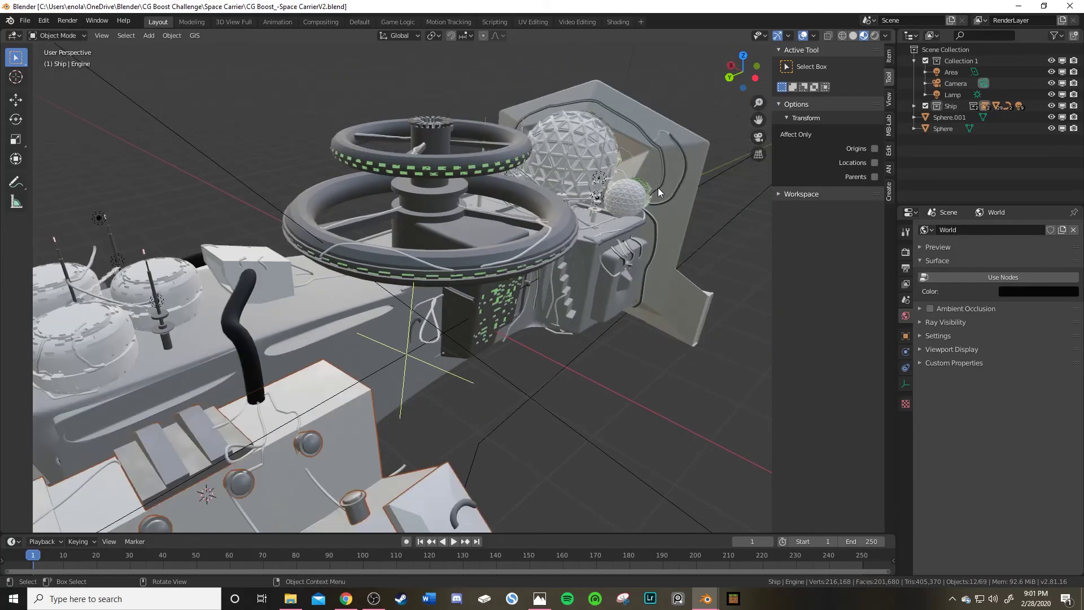
{"action": "middle_click_drag", "start_coordinate": [451, 234], "coordinate": [389, 290]}
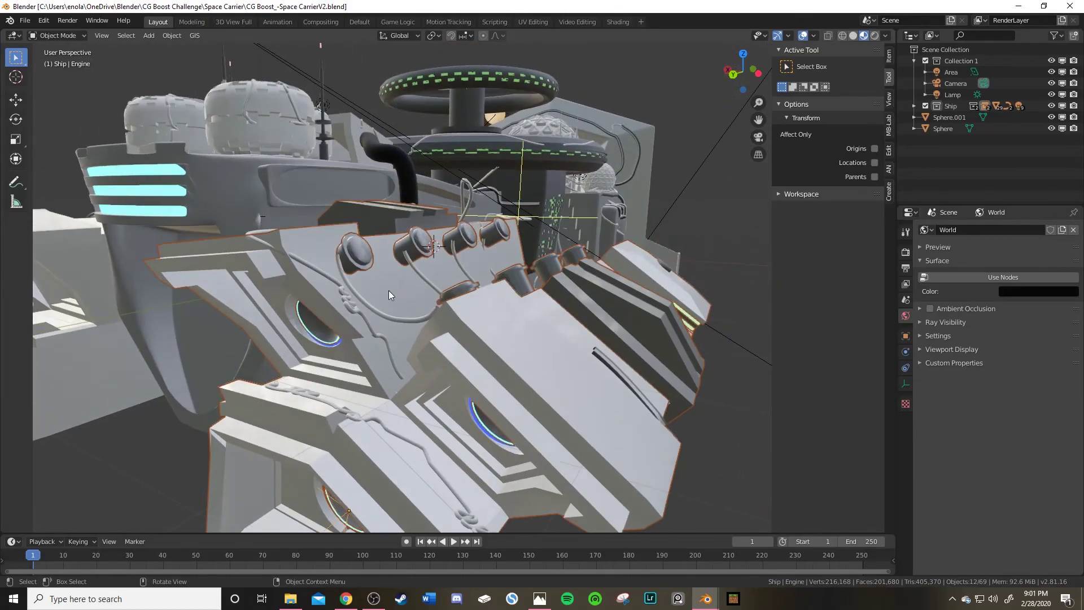
Examine the hull's mesh in Edit Mode around the glowing front strips and the recessed side panel, and return to Object Mode.
{"action": "left_click", "coordinate": [260, 177]}
{"action": "key", "text": "Tab"}
{"action": "middle_click_drag", "start_coordinate": [266, 198], "coordinate": [287, 209]}
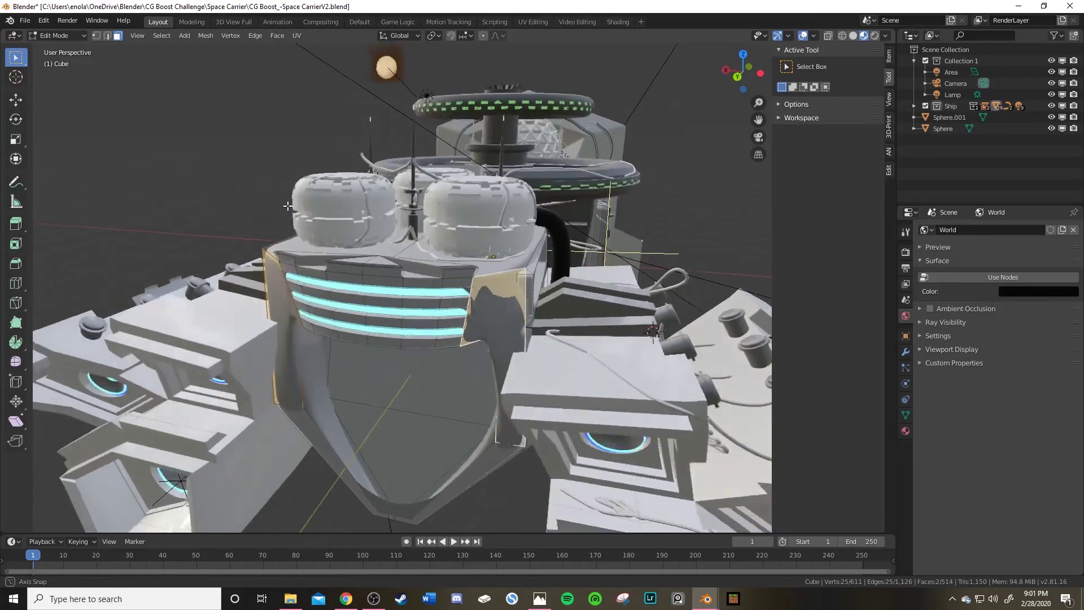
{"action": "scroll", "coordinate": [287, 208], "scroll_direction": "up", "scroll_amount": 5}
{"action": "left_click", "coordinate": [376, 183]}
{"action": "key", "text": "g"}
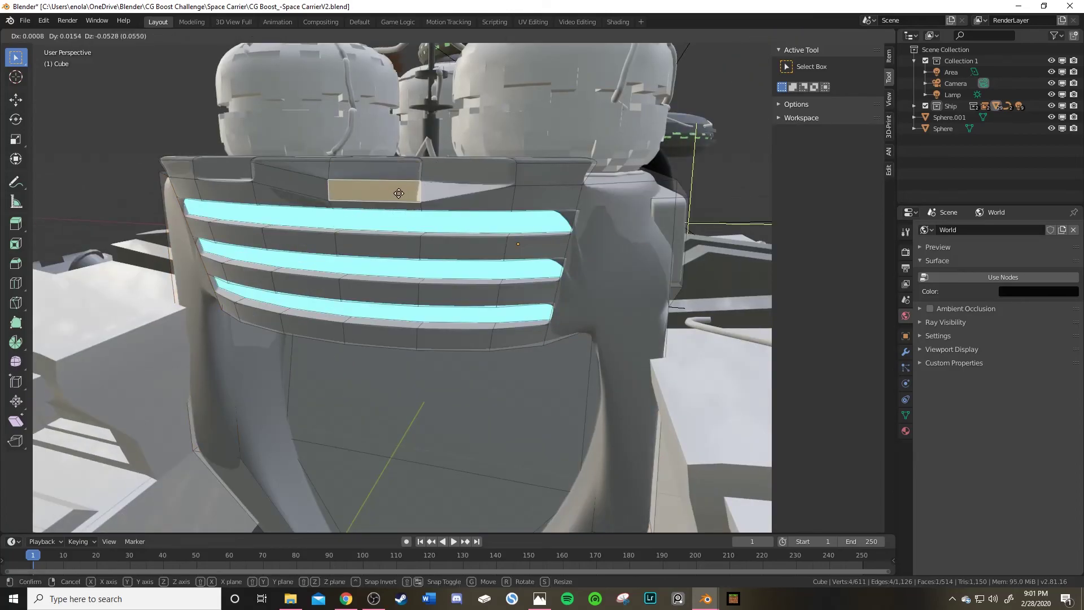
{"action": "key", "text": "Escape"}
{"action": "middle_click_drag", "start_coordinate": [642, 237], "coordinate": [510, 247]}
{"action": "scroll", "coordinate": [492, 249], "scroll_direction": "down", "scroll_amount": 3}
{"action": "scroll", "coordinate": [511, 246], "scroll_direction": "up", "scroll_amount": 3}
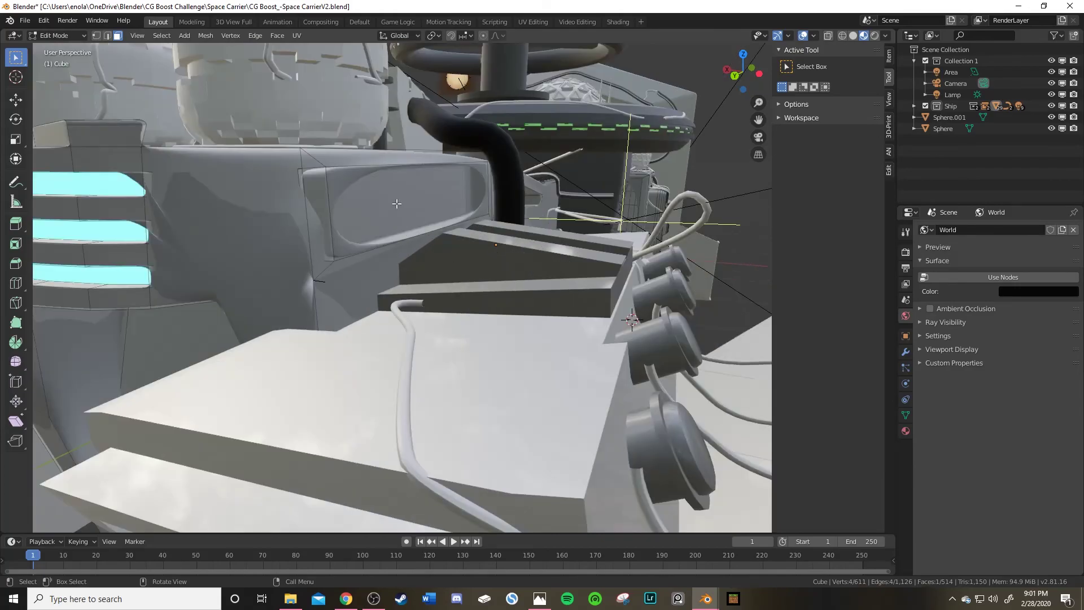
{"action": "key", "text": "Tab"}
{"action": "scroll", "coordinate": [522, 233], "scroll_direction": "down", "scroll_amount": 4}
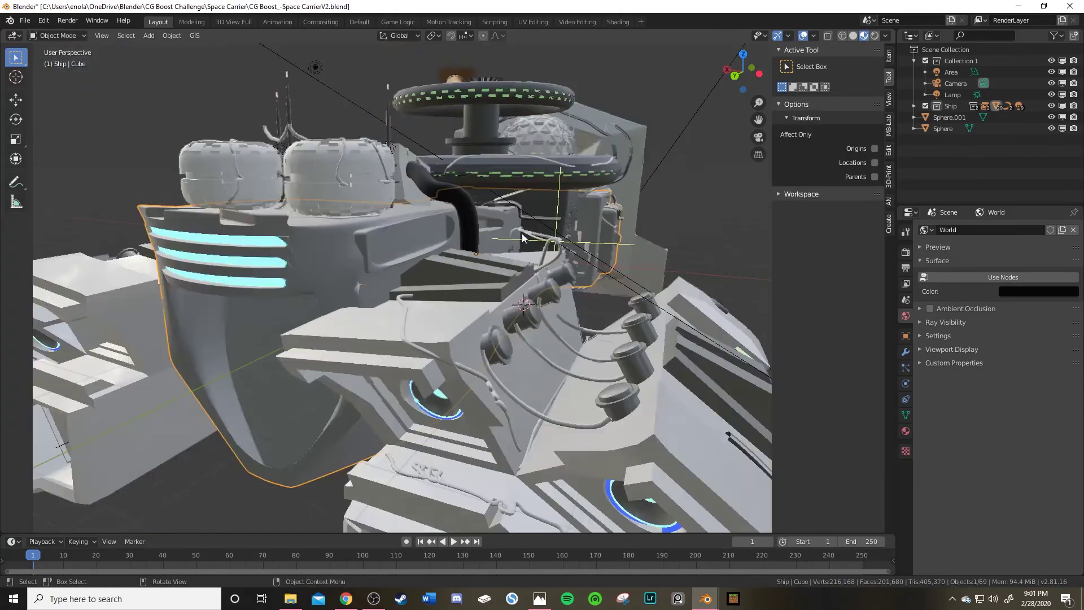
Select the ship's cable curves and its near engine cluster in turn to inspect them up close.
{"action": "left_click", "coordinate": [450, 372]}
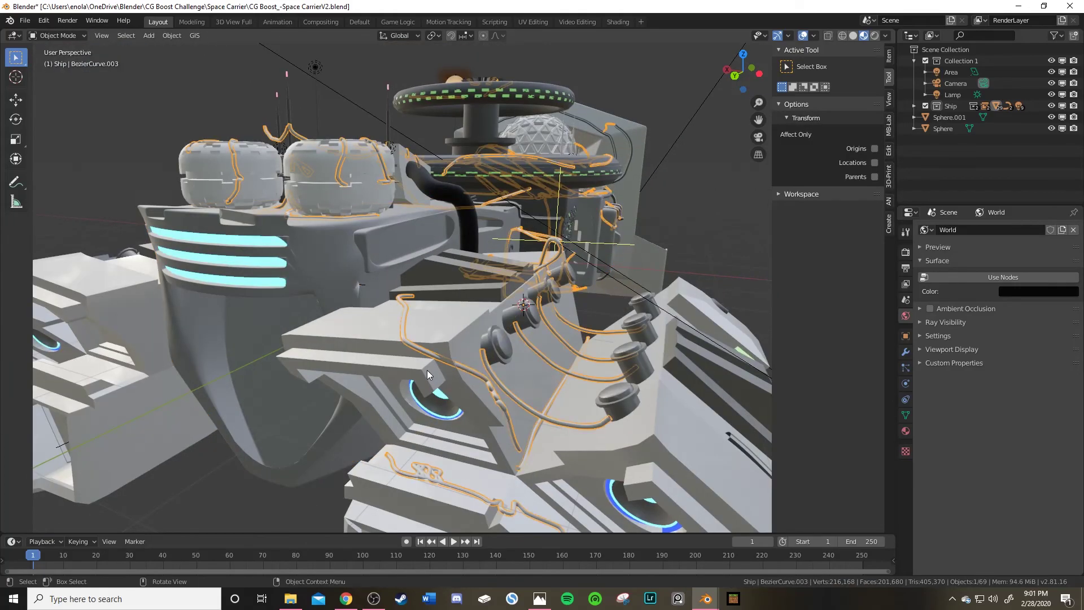
{"action": "scroll", "coordinate": [428, 371], "scroll_direction": "down", "scroll_amount": 3}
{"action": "scroll", "coordinate": [476, 370], "scroll_direction": "up", "scroll_amount": 2}
{"action": "middle_click_drag", "start_coordinate": [478, 373], "coordinate": [468, 360]}
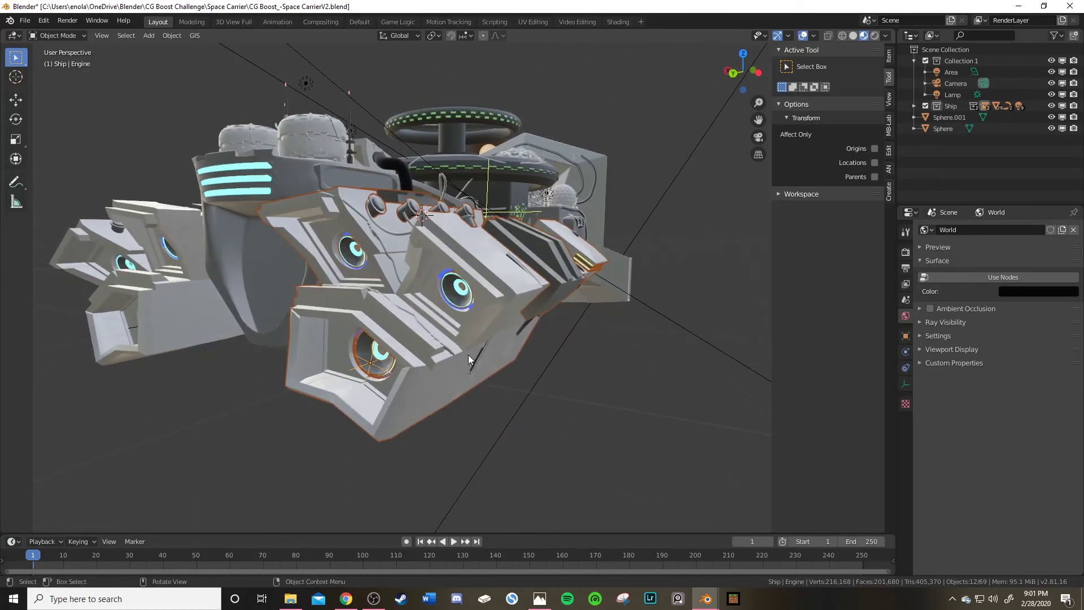
{"action": "scroll", "coordinate": [438, 300], "scroll_direction": "up", "scroll_amount": 4}
{"action": "scroll", "coordinate": [439, 305], "scroll_direction": "down", "scroll_amount": 2}
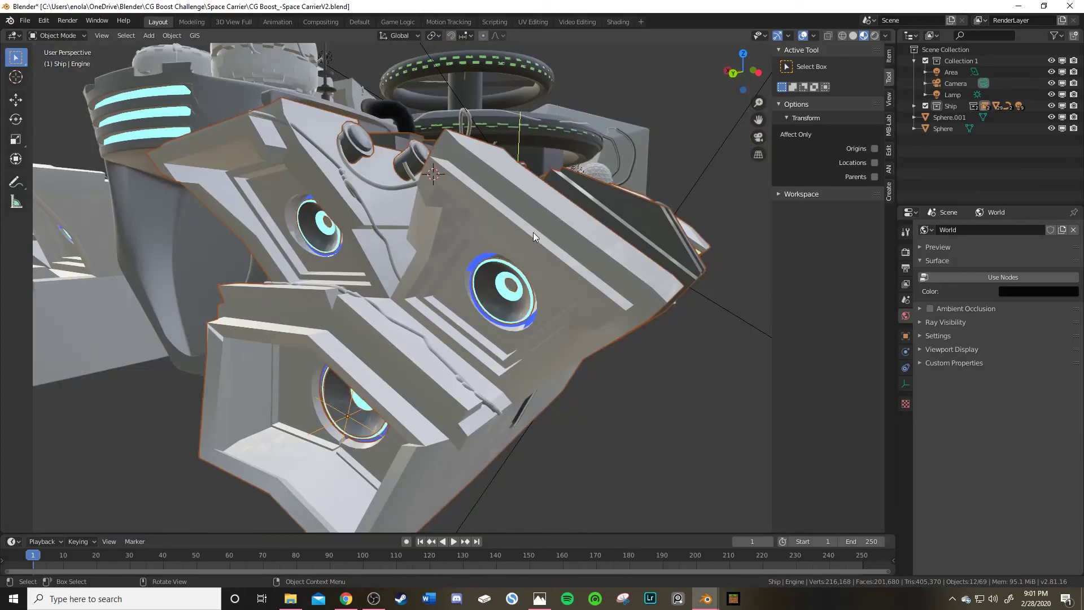
Switch to the CG Boost_-Engine.blend file and examine the standalone engine's nozzles and housing.
{"action": "left_click", "coordinate": [1021, 6]}
{"action": "mouse_move", "coordinate": [705, 589]}
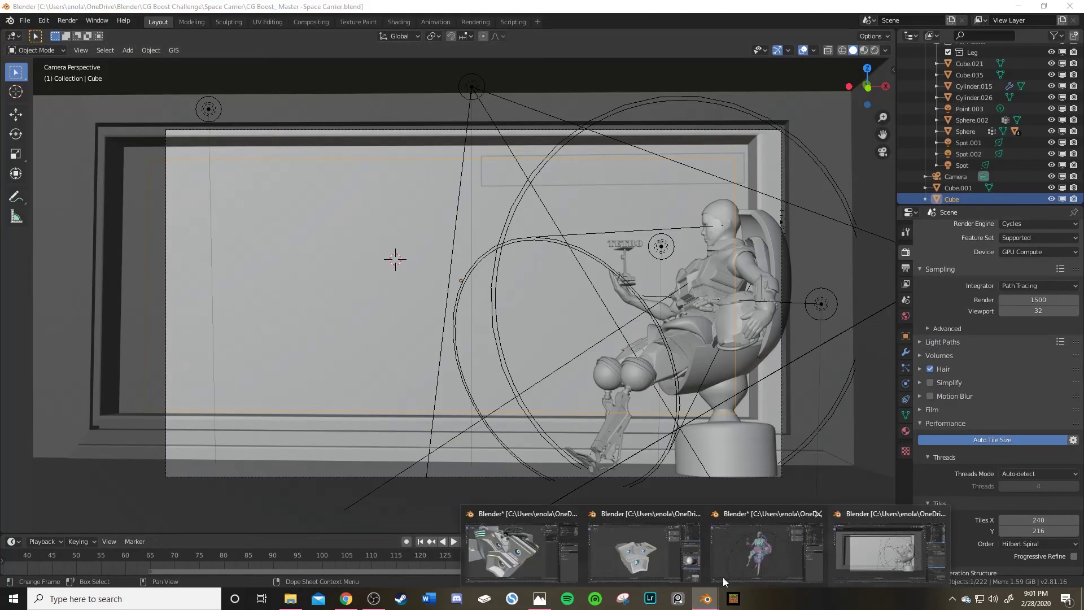
{"action": "left_click", "coordinate": [565, 544]}
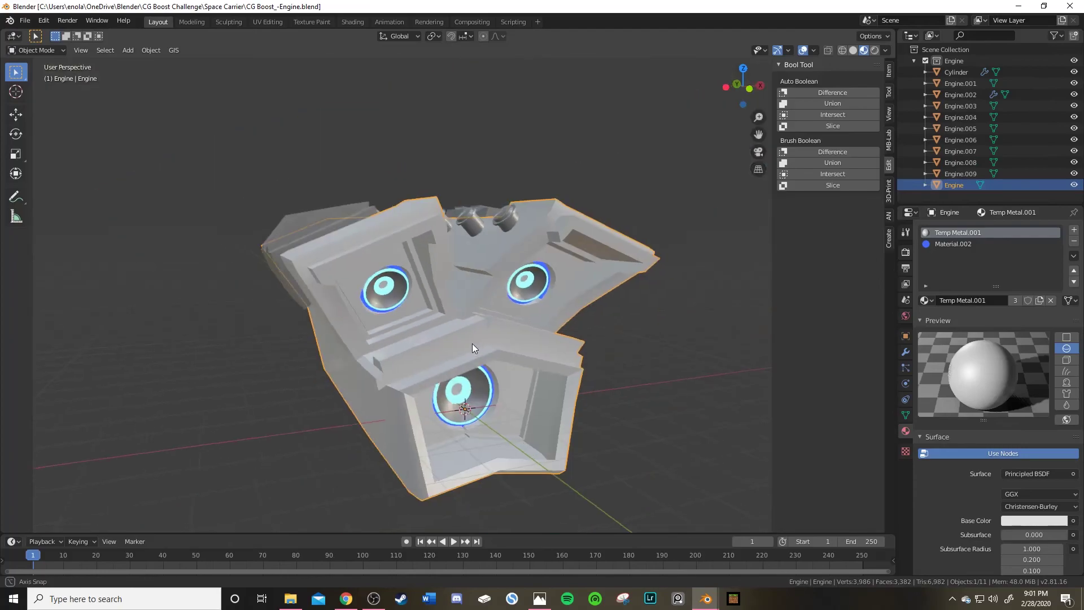
{"action": "middle_click_drag", "start_coordinate": [472, 348], "coordinate": [445, 349]}
{"action": "scroll", "coordinate": [445, 349], "scroll_direction": "up", "scroll_amount": 4}
{"action": "scroll", "coordinate": [446, 347], "scroll_direction": "down", "scroll_amount": 1}
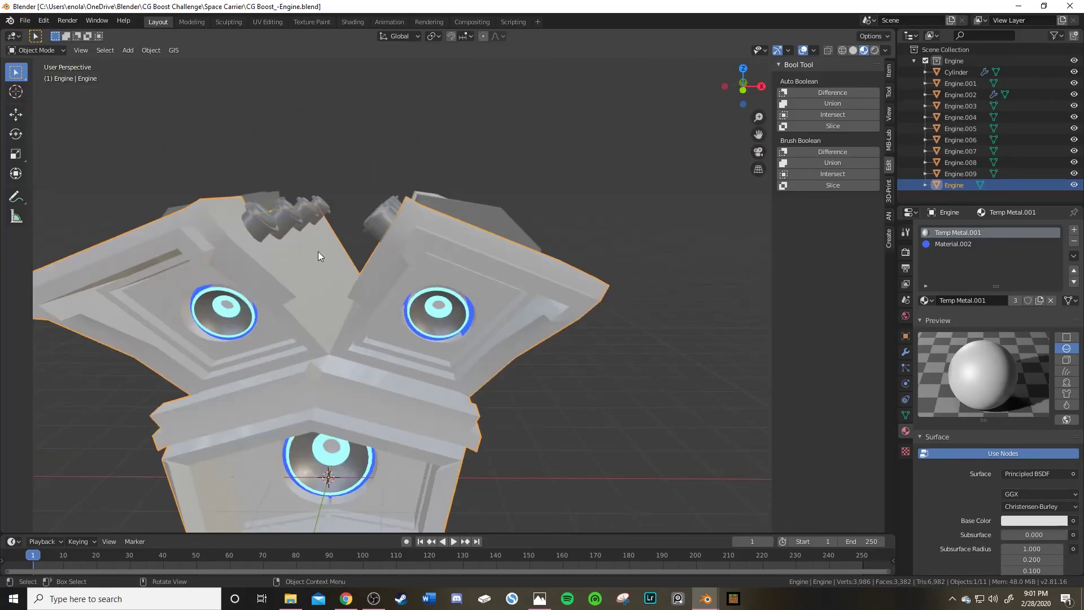
{"action": "middle_click_drag", "start_coordinate": [317, 229], "coordinate": [435, 223]}
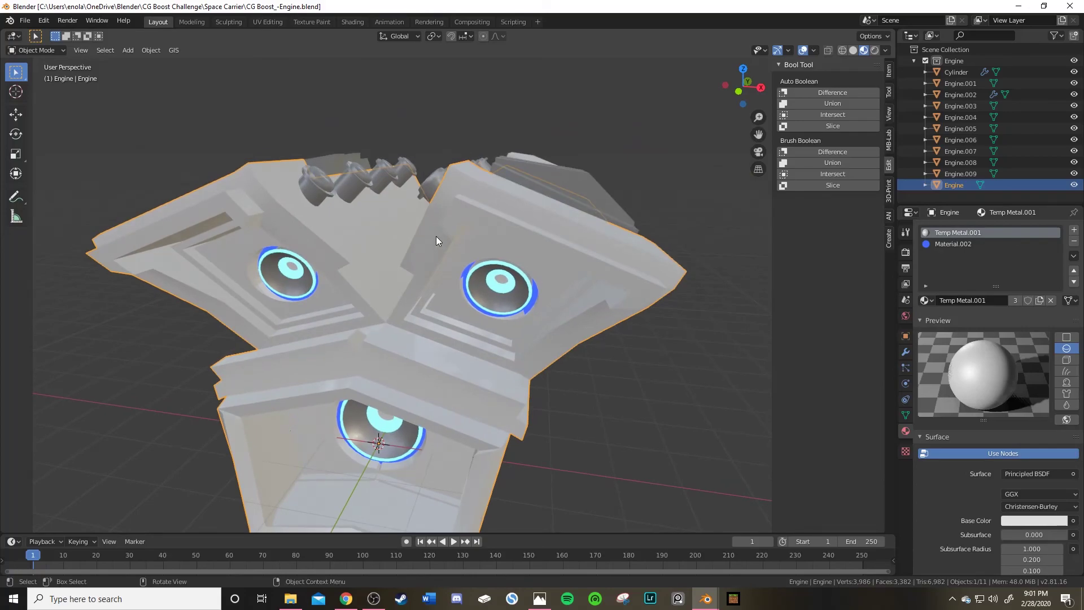
{"action": "mouse_move", "coordinate": [380, 289]}
{"action": "middle_mouse_down"}
{"action": "mouse_move", "coordinate": [399, 296]}
{"action": "mouse_move", "coordinate": [382, 302]}
{"action": "middle_mouse_up"}
{"action": "scroll", "coordinate": [382, 305], "scroll_direction": "up", "scroll_amount": 3}
{"action": "scroll", "coordinate": [402, 280], "scroll_direction": "down", "scroll_amount": 1}
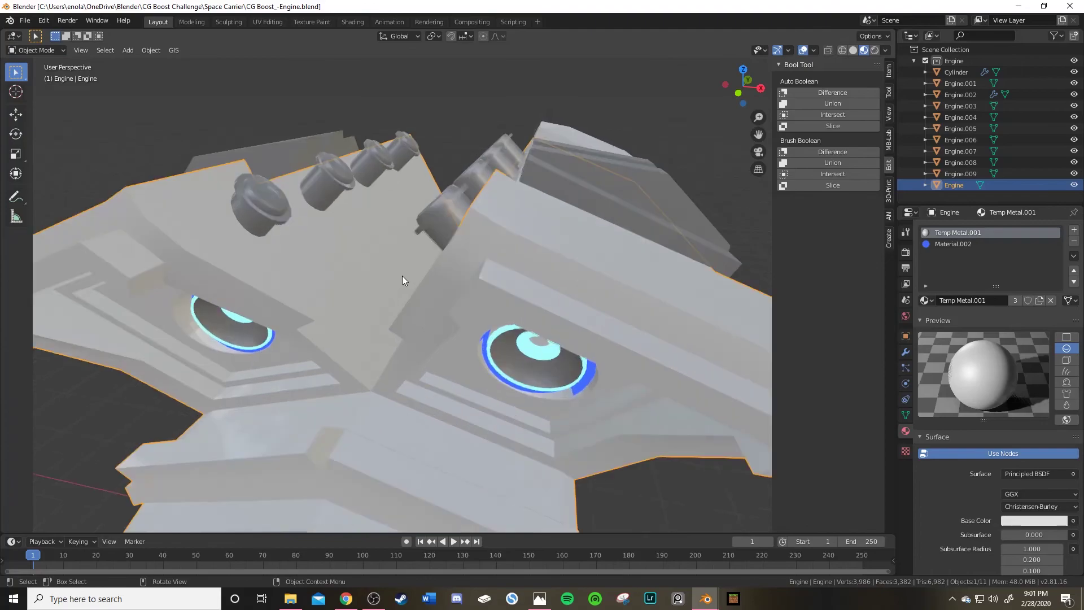
Select the engine's cylinder caps and examine the engine from further angles.
{"action": "left_click", "coordinate": [440, 203]}
{"action": "middle_click_drag", "start_coordinate": [454, 215], "coordinate": [538, 131]}
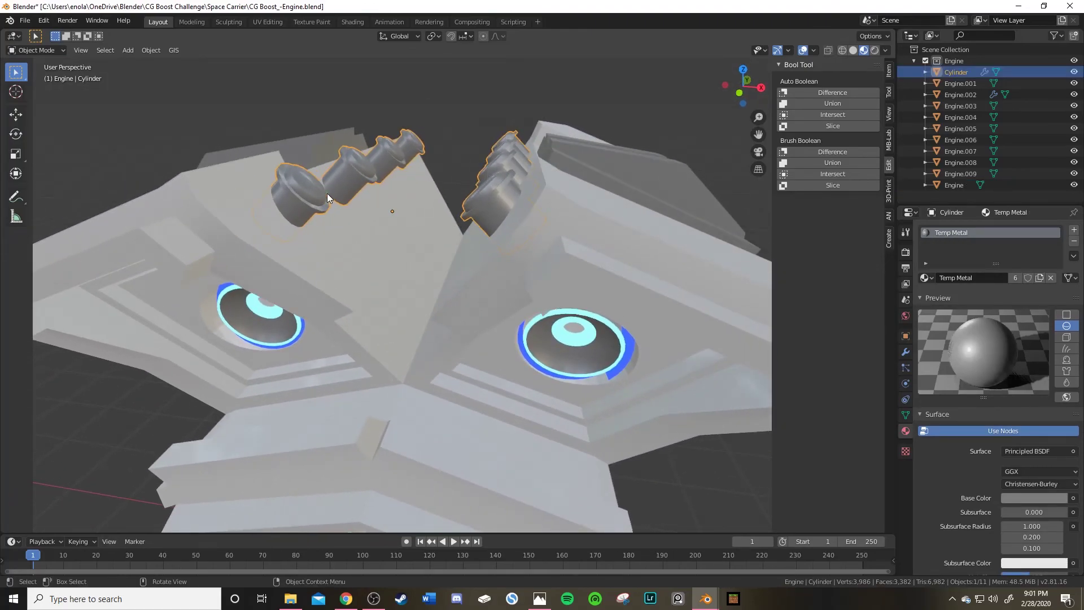
{"action": "middle_click_drag", "start_coordinate": [462, 215], "coordinate": [497, 237]}
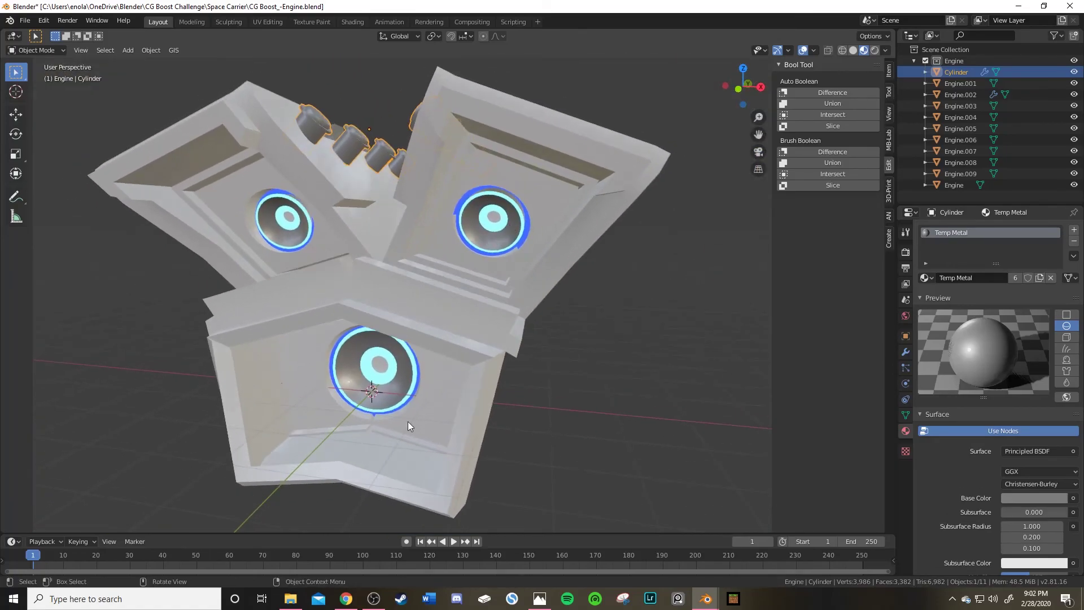
{"action": "middle_click_drag", "start_coordinate": [476, 299], "coordinate": [503, 292]}
{"action": "middle_click_drag", "start_coordinate": [414, 289], "coordinate": [464, 285]}
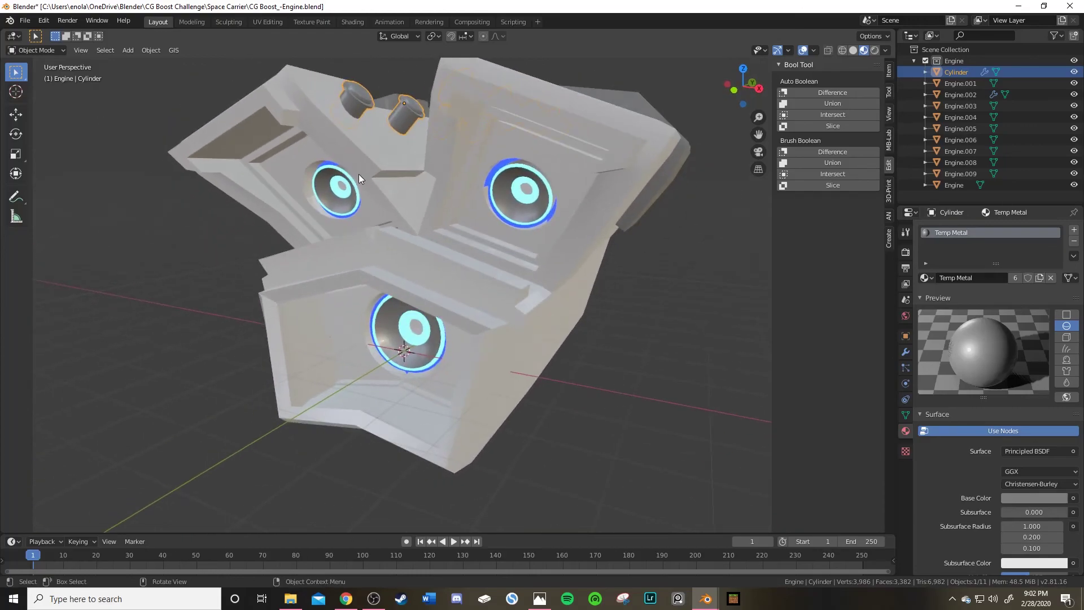
Switch to File Explorer, open the Space Carrier project's Reference folder and enlarge its image thumbnails.
{"action": "left_click", "coordinate": [290, 599]}
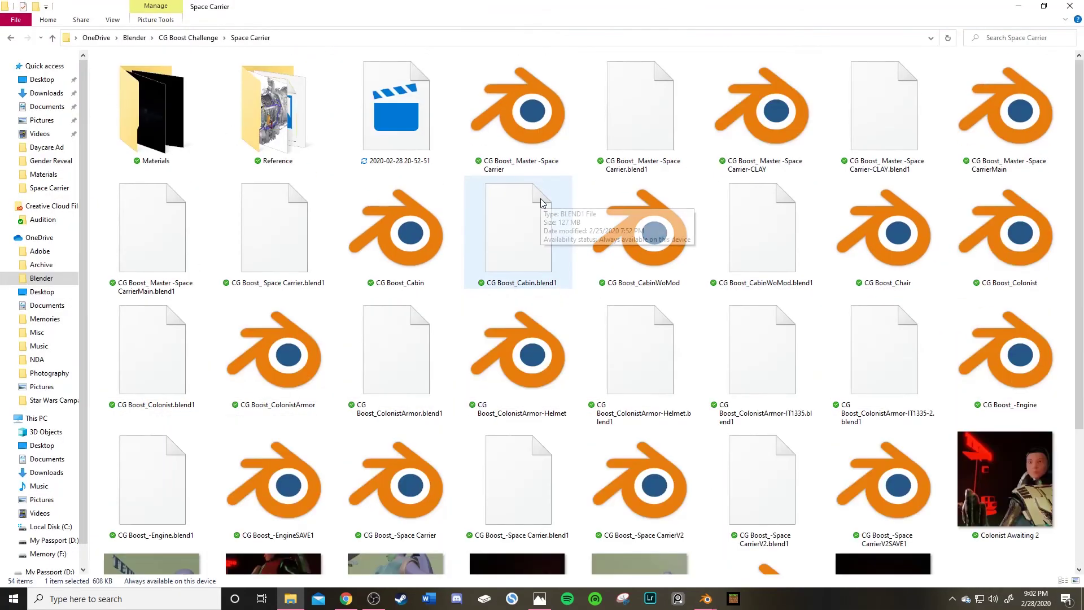
{"action": "double_click", "coordinate": [298, 109]}
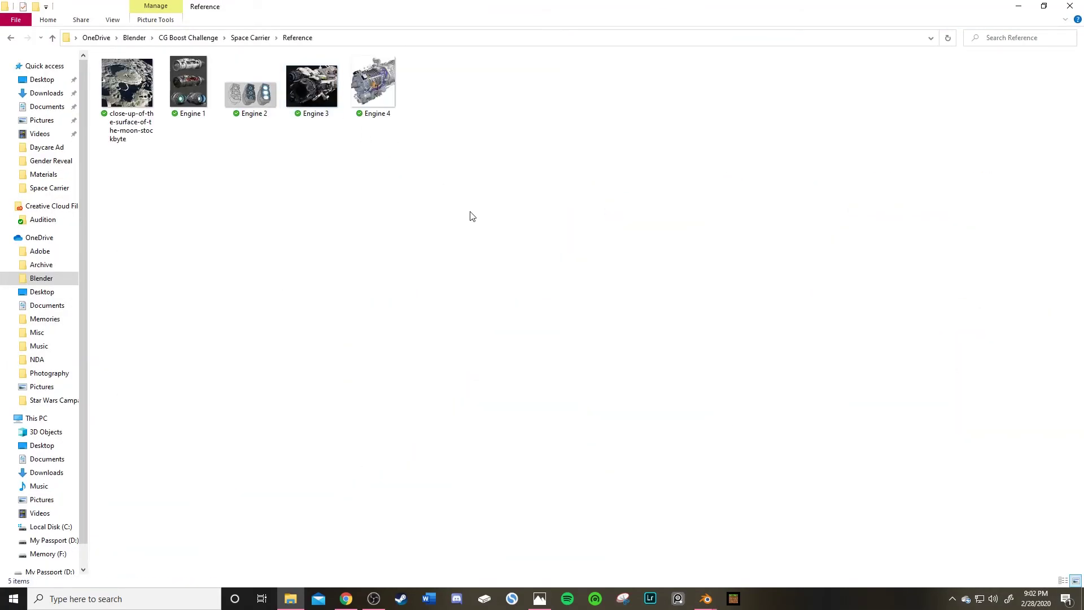
{"action": "scroll", "coordinate": [432, 206], "scroll_direction": "up", "scroll_amount": 2, "text": "ctrl"}
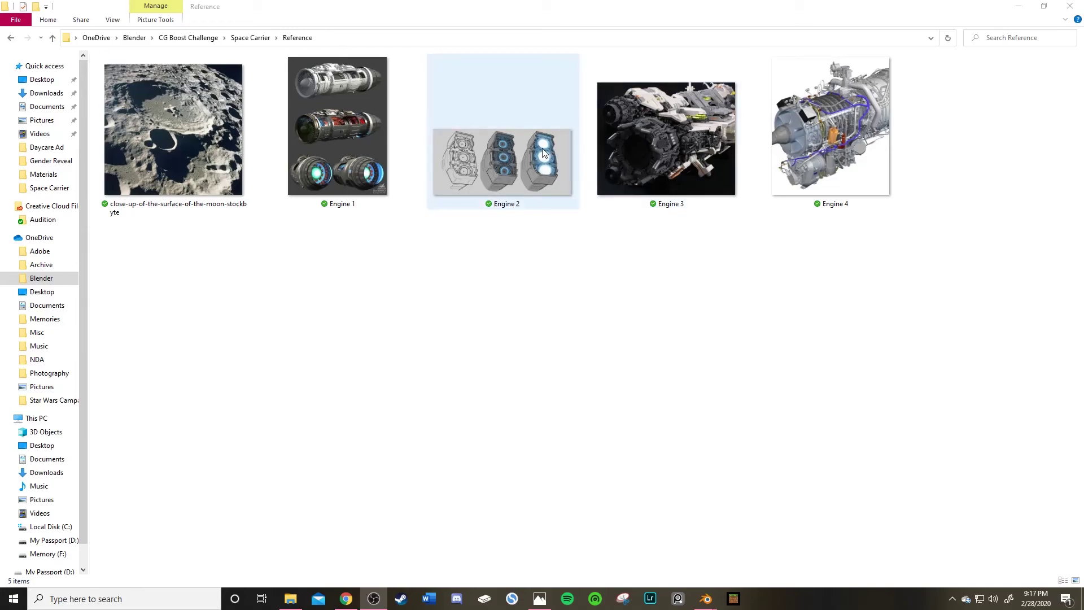
View the Engine 1 and Engine 2 reference images, then close the image viewer and the Reference folder.
{"action": "double_click", "coordinate": [507, 160]}
{"action": "scroll", "coordinate": [566, 271], "scroll_direction": "up", "scroll_amount": 1}
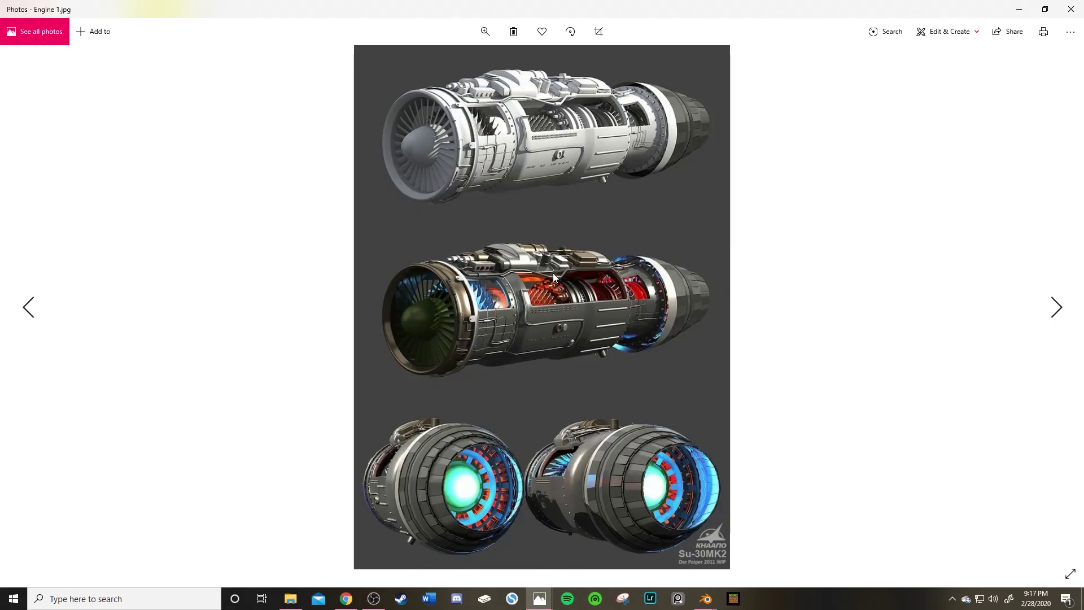
{"action": "scroll", "coordinate": [553, 273], "scroll_direction": "down", "scroll_amount": 1}
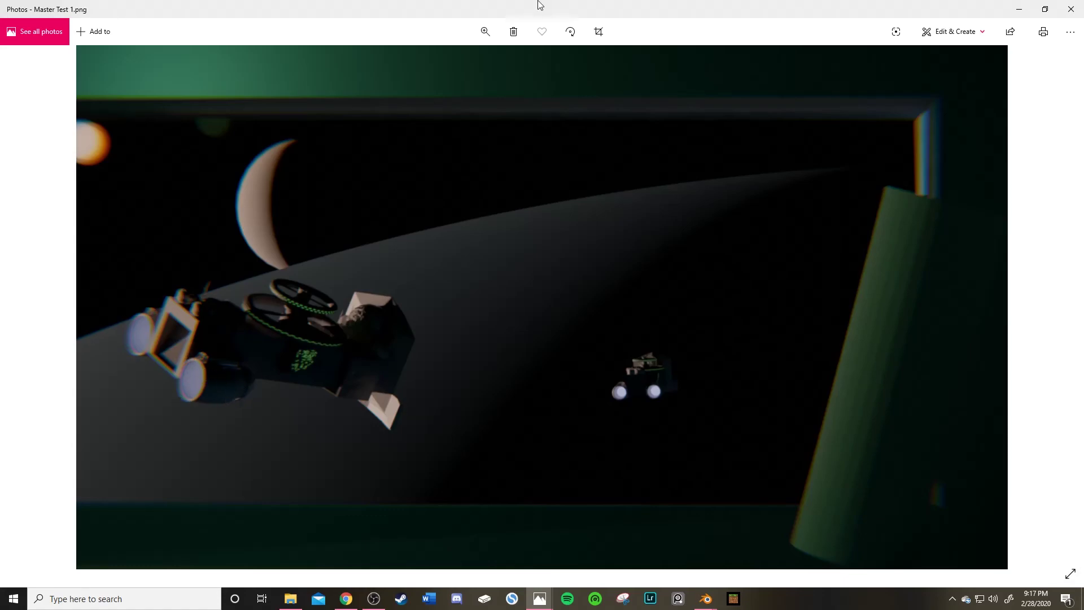
{"action": "left_click_drag", "start_coordinate": [537, 3], "coordinate": [1082, 226]}
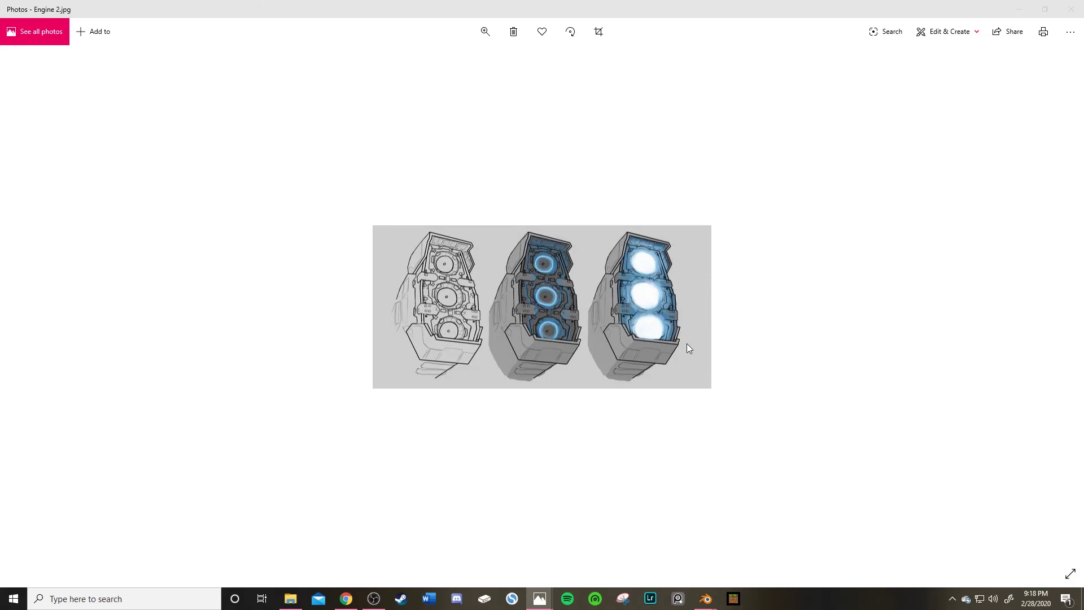
{"action": "left_click", "coordinate": [1070, 9]}
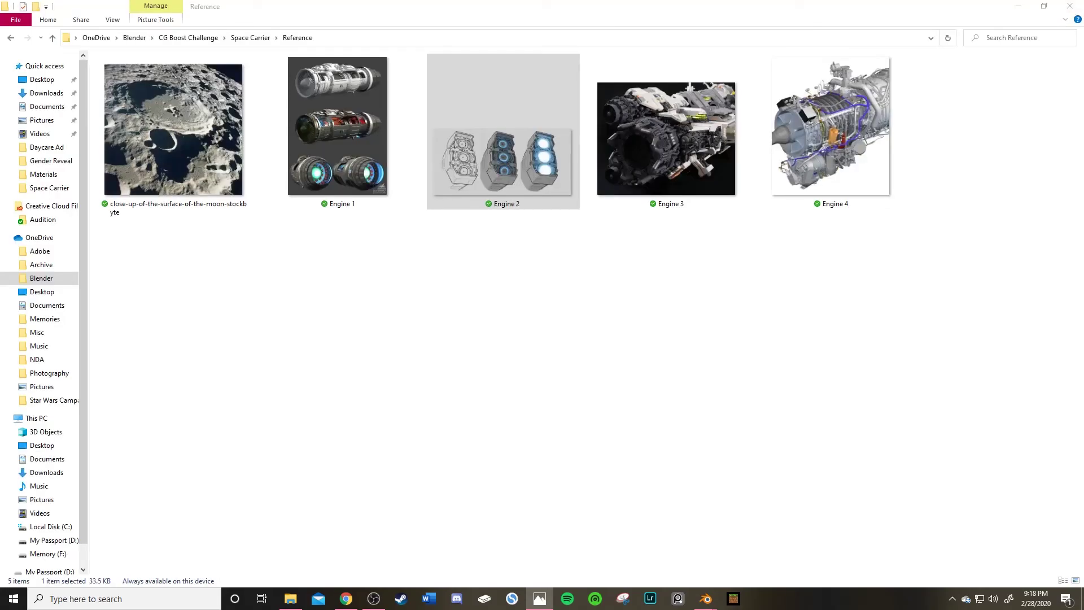
{"action": "left_click", "coordinate": [1069, 6]}
Examine the standalone engine's three nozzle housings again and close the CG Boost_-Engine.blend file without saving.
{"action": "middle_click_drag", "start_coordinate": [433, 233], "coordinate": [483, 174]}
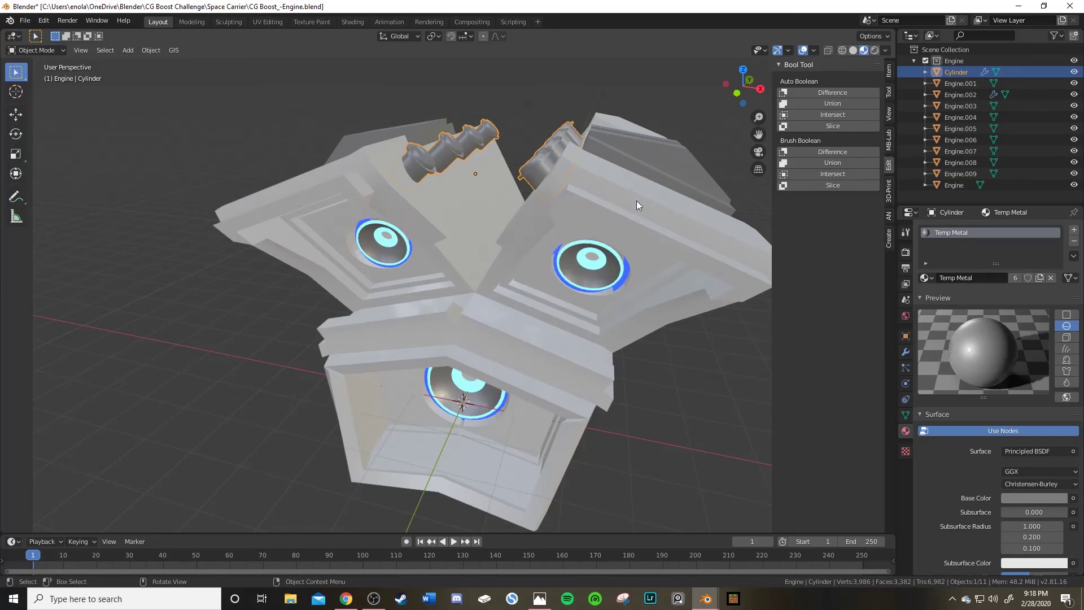
{"action": "middle_click_drag", "start_coordinate": [512, 295], "coordinate": [497, 191]}
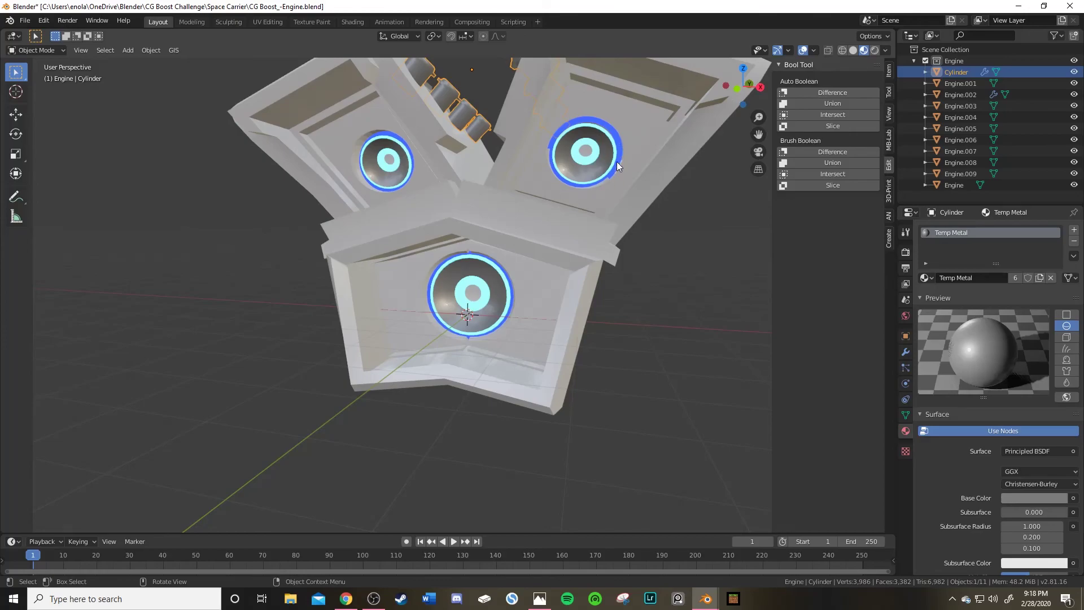
{"action": "middle_click_drag", "start_coordinate": [582, 154], "coordinate": [412, 247]}
{"action": "middle_click_drag", "start_coordinate": [357, 275], "coordinate": [569, 143]}
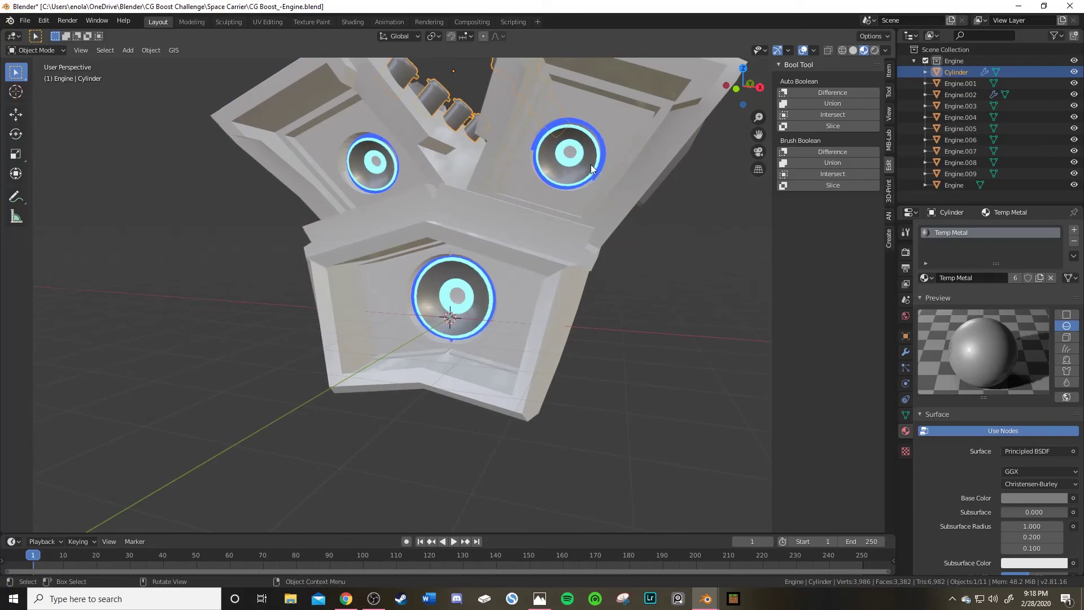
{"action": "left_click", "coordinate": [1069, 6]}
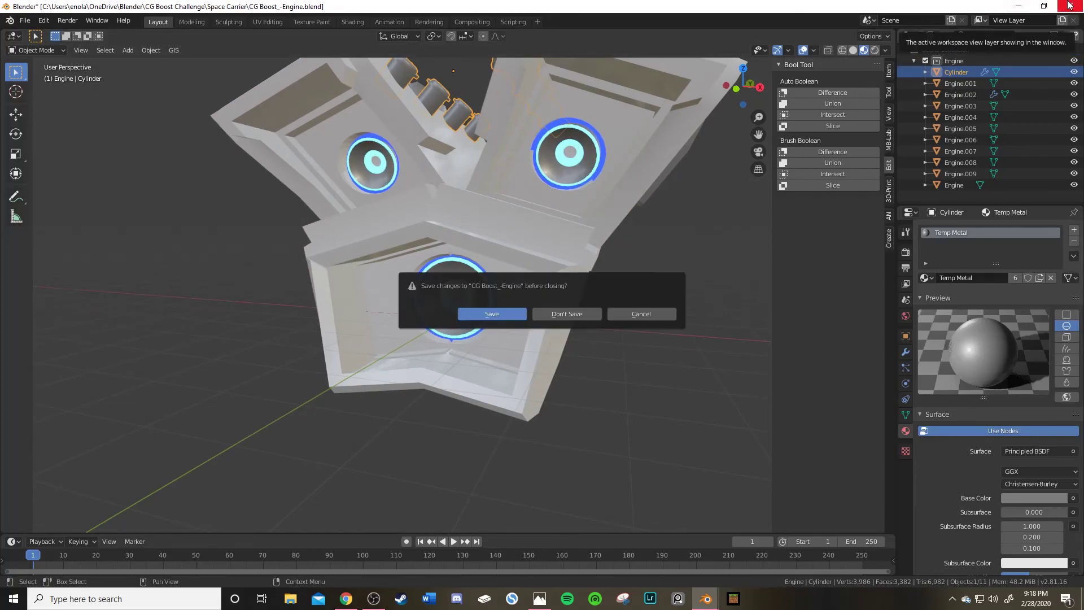
{"action": "left_click", "coordinate": [559, 315]}
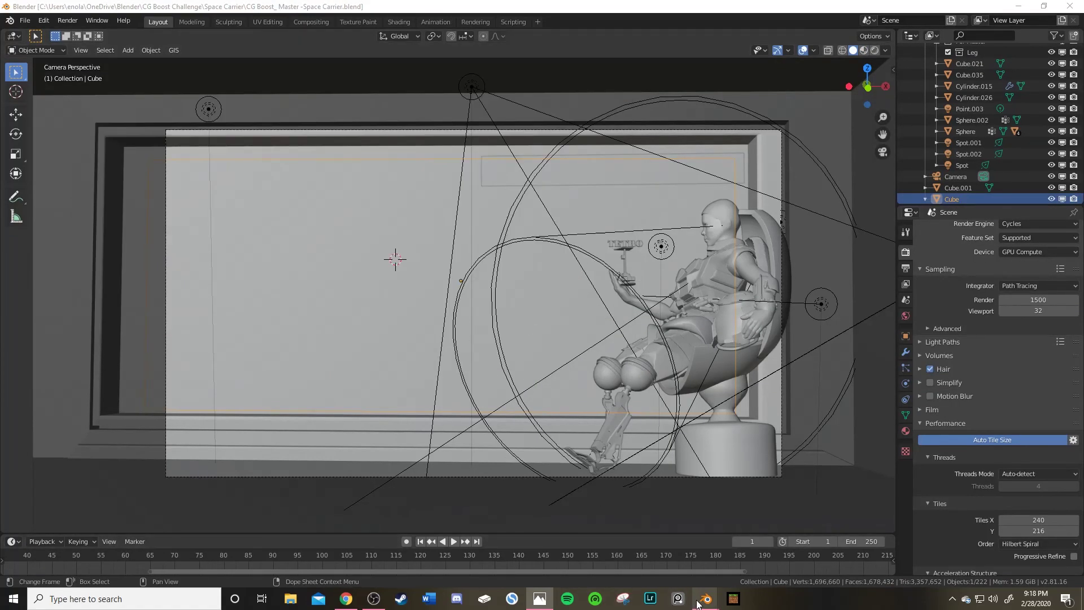
Open the Master Test 2, Master Test 3 and Master Test 4 renders together from the Space Carrier folder.
{"action": "mouse_move", "coordinate": [700, 602]}
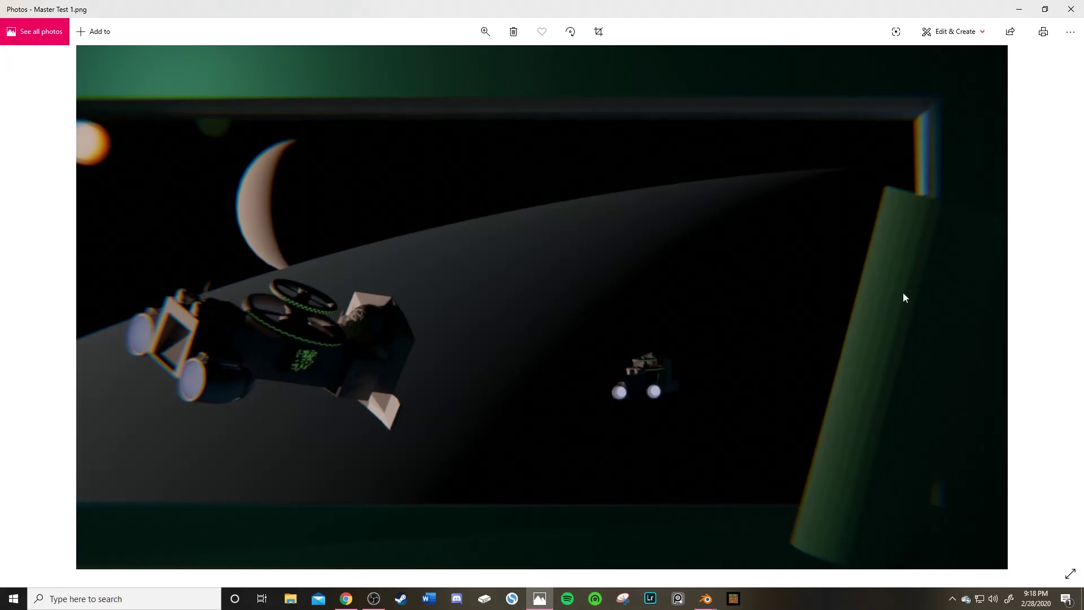
{"action": "left_click", "coordinate": [299, 603]}
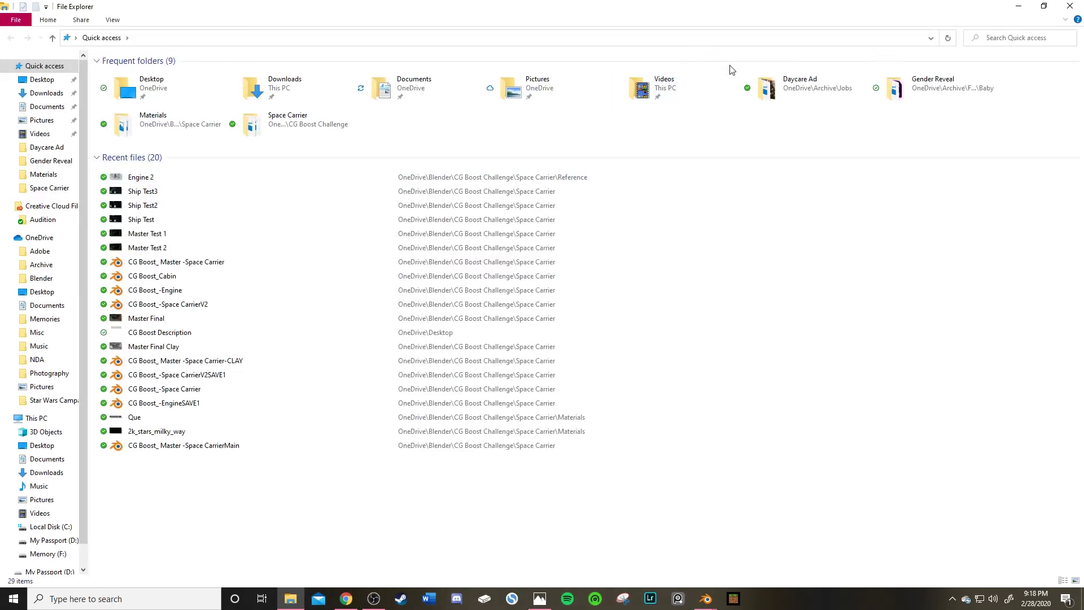
{"action": "double_click", "coordinate": [609, 6]}
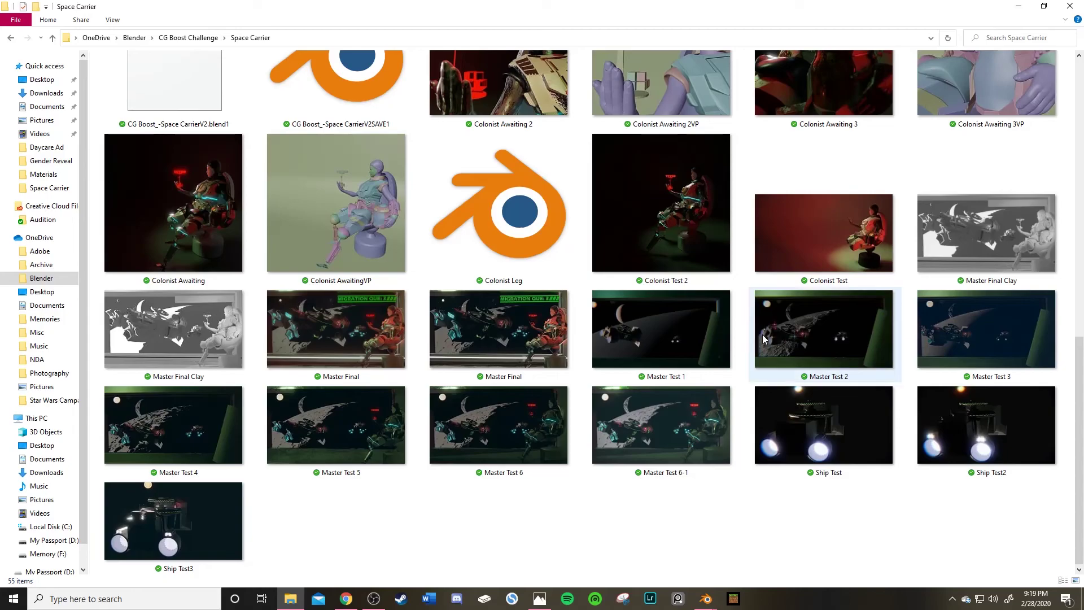
{"action": "left_click", "coordinate": [797, 331]}
{"action": "left_click", "coordinate": [213, 451], "text": "shift"}
{"action": "right_click", "coordinate": [805, 335]}
{"action": "left_click", "coordinate": [703, 242]}
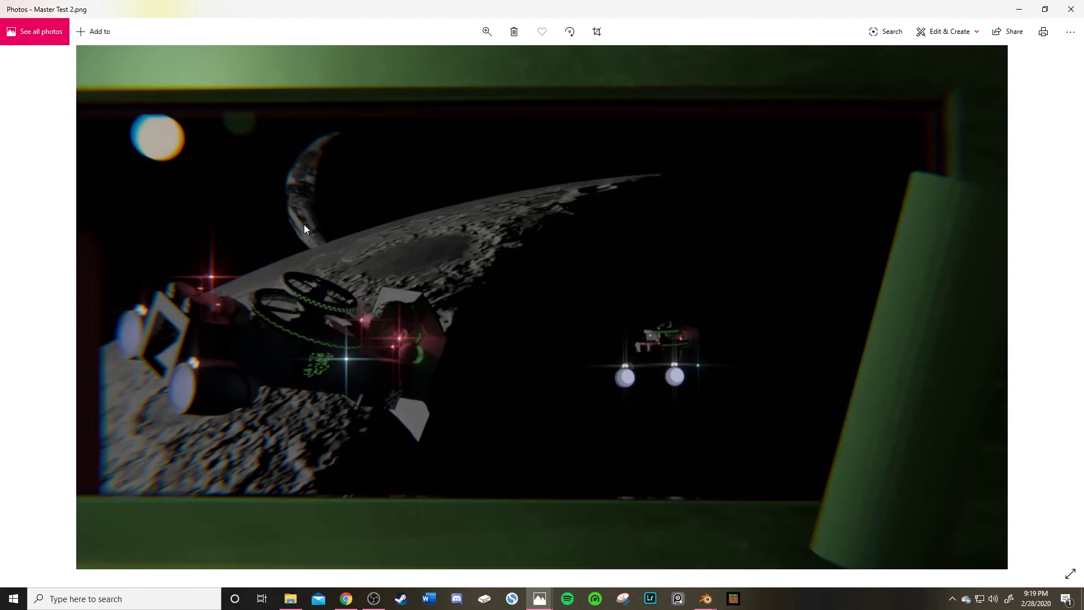
Step through the Master Test 3 and Master Test 4 renders and close the image viewer.
{"action": "key", "text": "Right"}
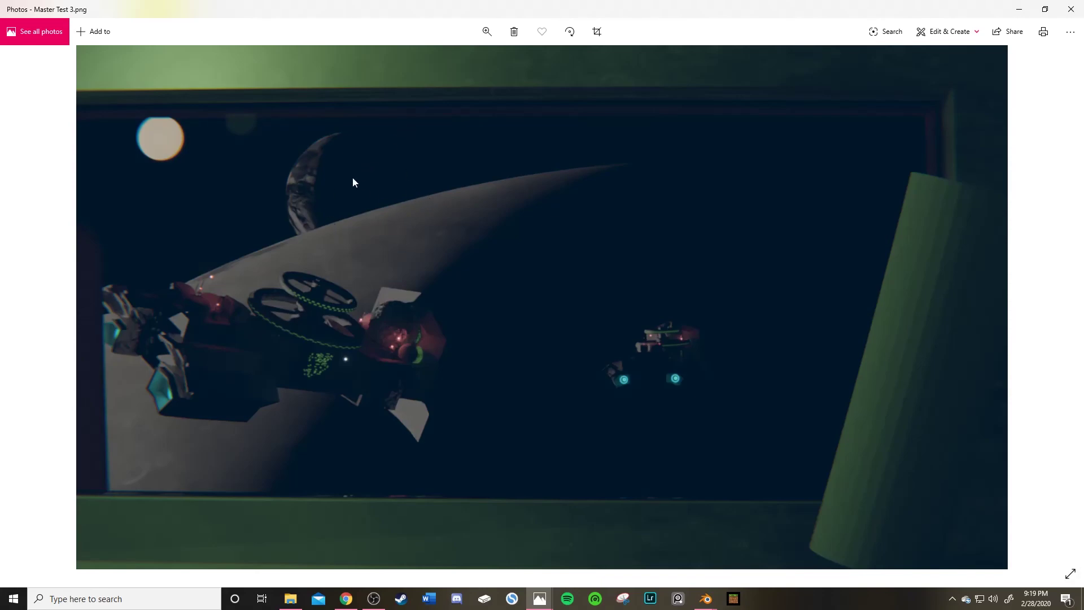
{"action": "key", "text": "Right"}
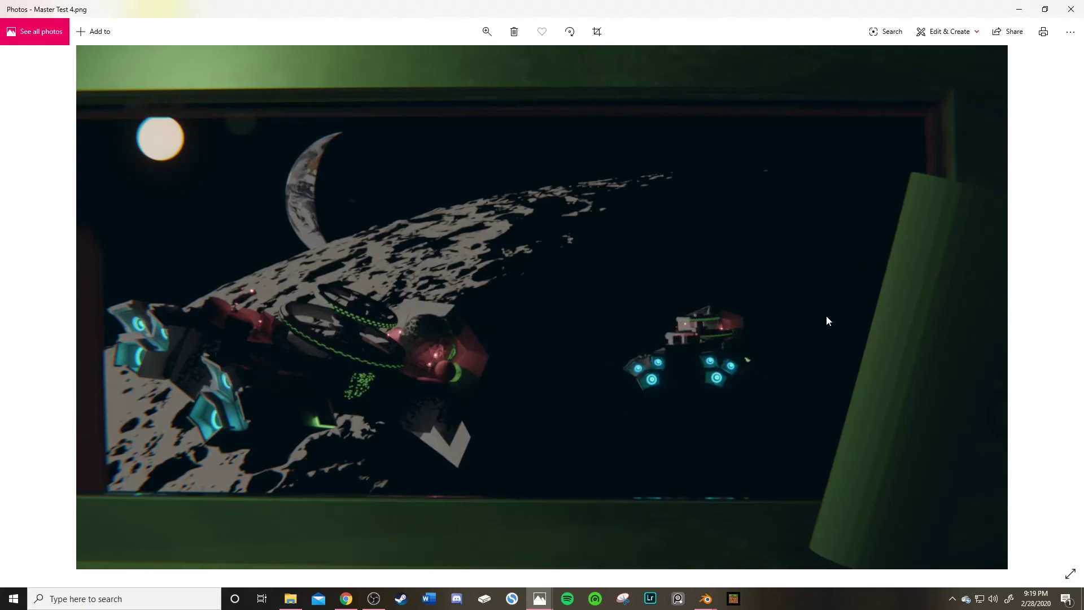
{"action": "left_click", "coordinate": [1071, 9]}
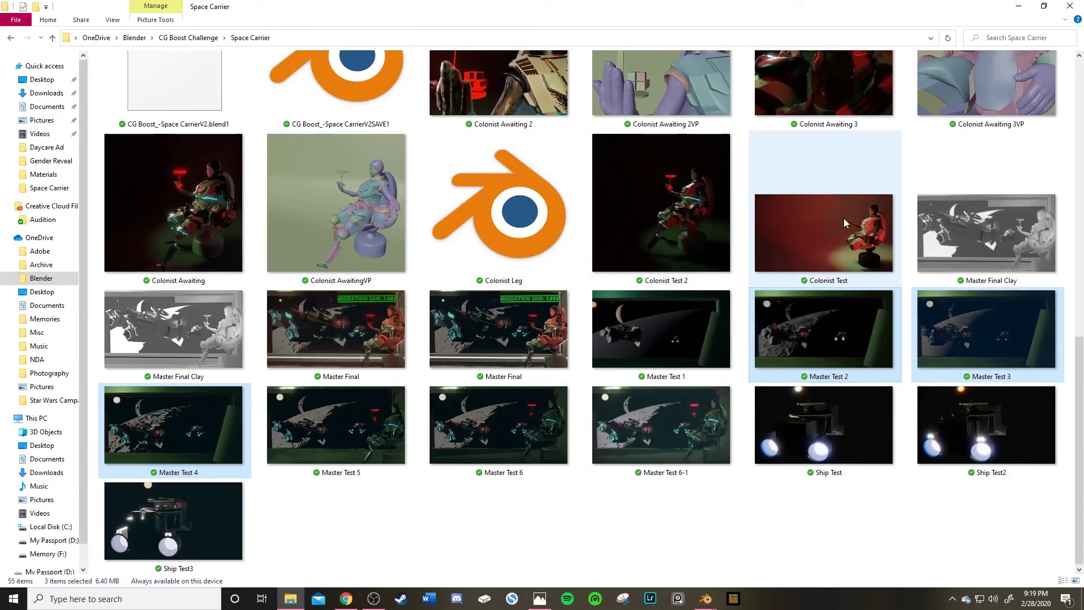
Switch to the CG Boost_Cabin.blend file in Blender and enable Collection 1 around the seated character.
{"action": "left_click", "coordinate": [705, 599]}
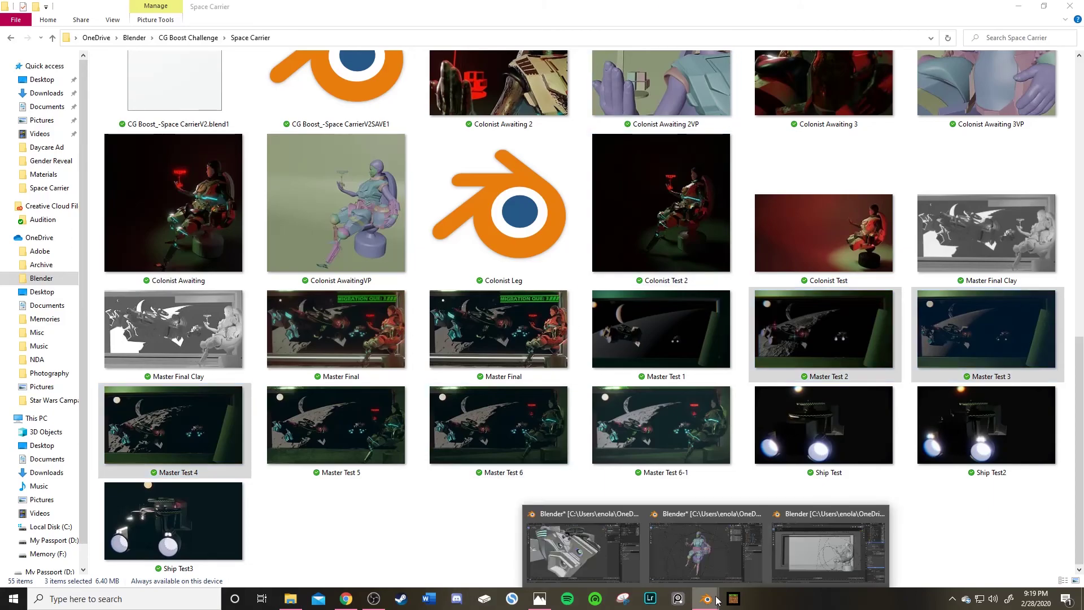
{"action": "left_click", "coordinate": [710, 549]}
{"action": "middle_click_drag", "start_coordinate": [483, 348], "coordinate": [406, 304]}
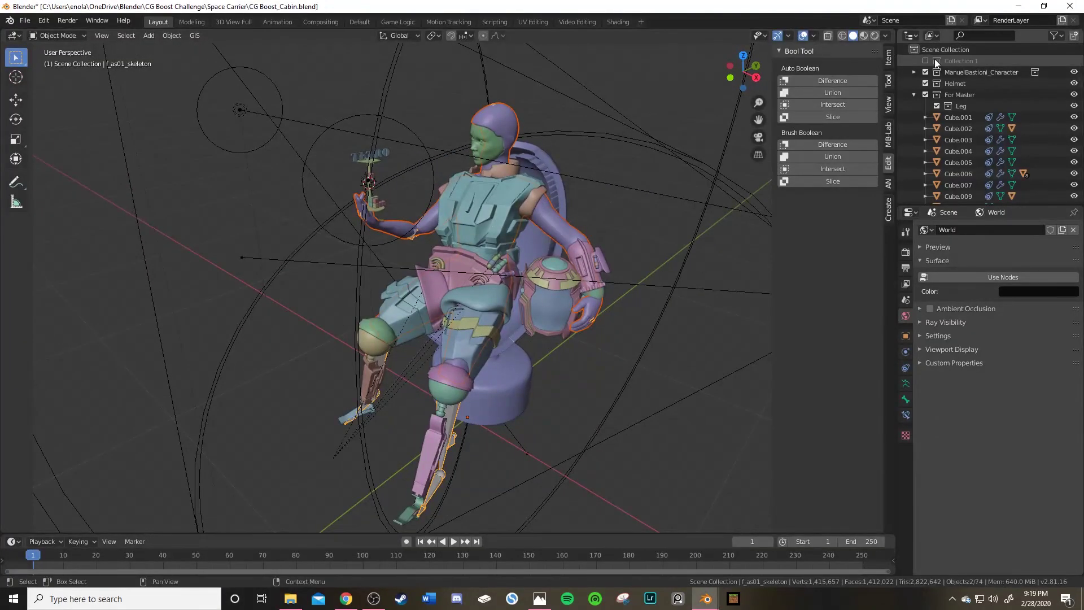
{"action": "left_click", "coordinate": [926, 61]}
Examine the seated character's armour, legs, chair and helmet from several angles.
{"action": "middle_click_drag", "start_coordinate": [667, 203], "coordinate": [502, 237]}
{"action": "scroll", "coordinate": [601, 221], "scroll_direction": "up", "scroll_amount": 3}
{"action": "scroll", "coordinate": [600, 221], "scroll_direction": "down", "scroll_amount": 3}
{"action": "scroll", "coordinate": [563, 265], "scroll_direction": "up", "scroll_amount": 3}
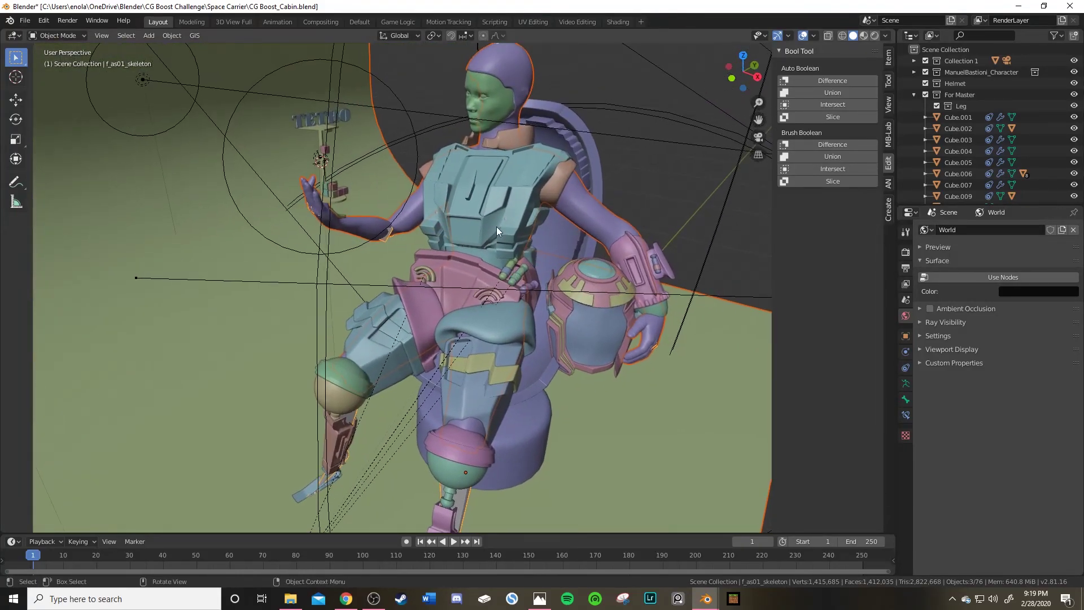
{"action": "middle_click_drag", "start_coordinate": [559, 203], "coordinate": [479, 250]}
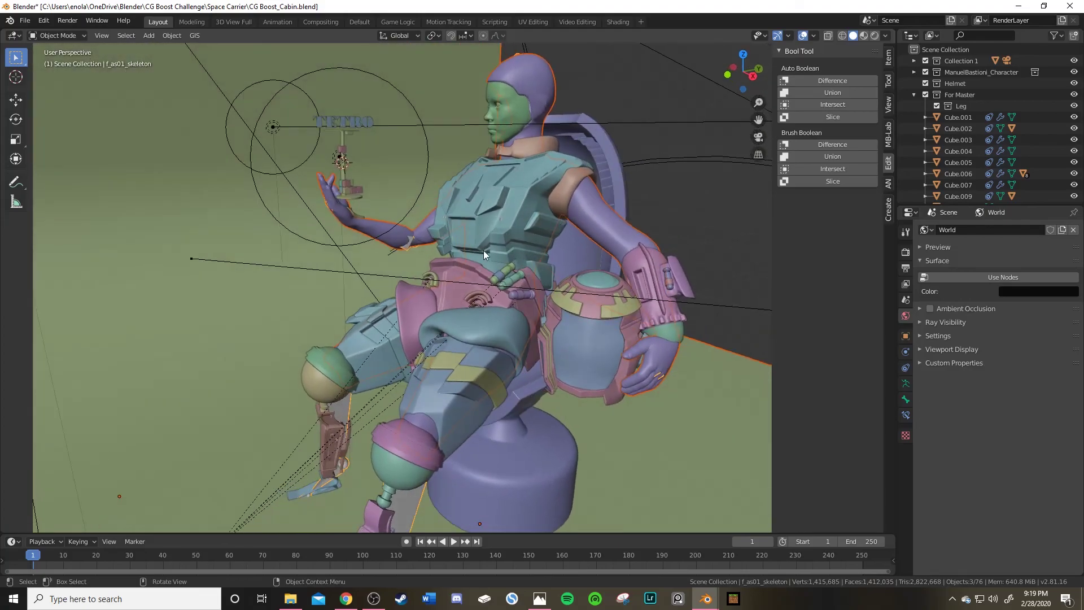
{"action": "left_click", "coordinate": [883, 35]}
{"action": "scroll", "coordinate": [519, 147], "scroll_direction": "up", "scroll_amount": 4}
{"action": "middle_click_drag", "start_coordinate": [488, 190], "coordinate": [561, 173]}
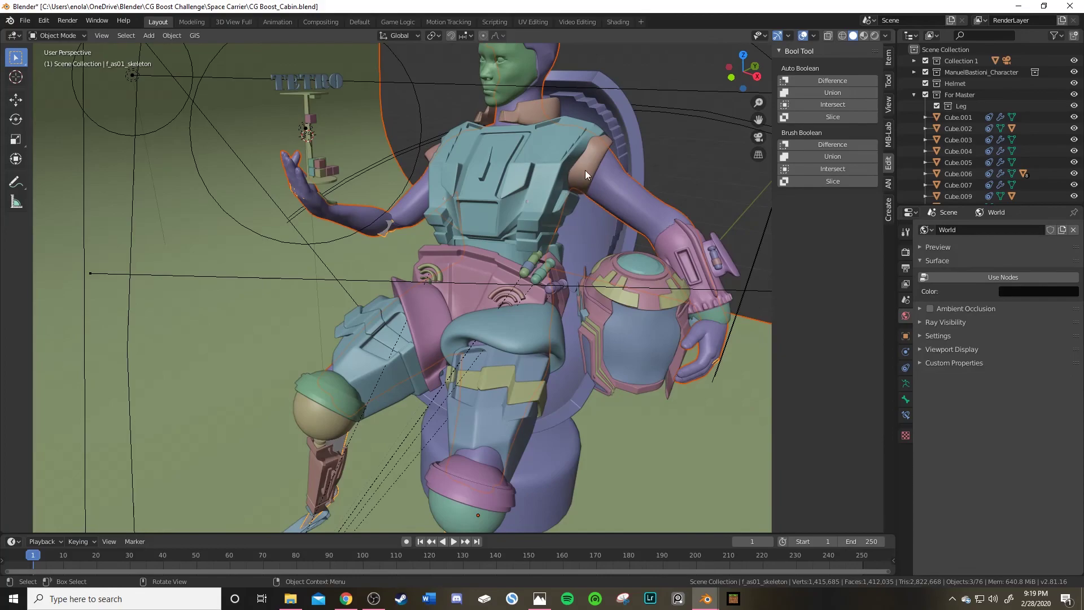
Show the seated character in plain grey solid shading, examine it from another angle, and restore the multicoloured display.
{"action": "left_click", "coordinate": [886, 35]}
{"action": "left_click", "coordinate": [833, 177]}
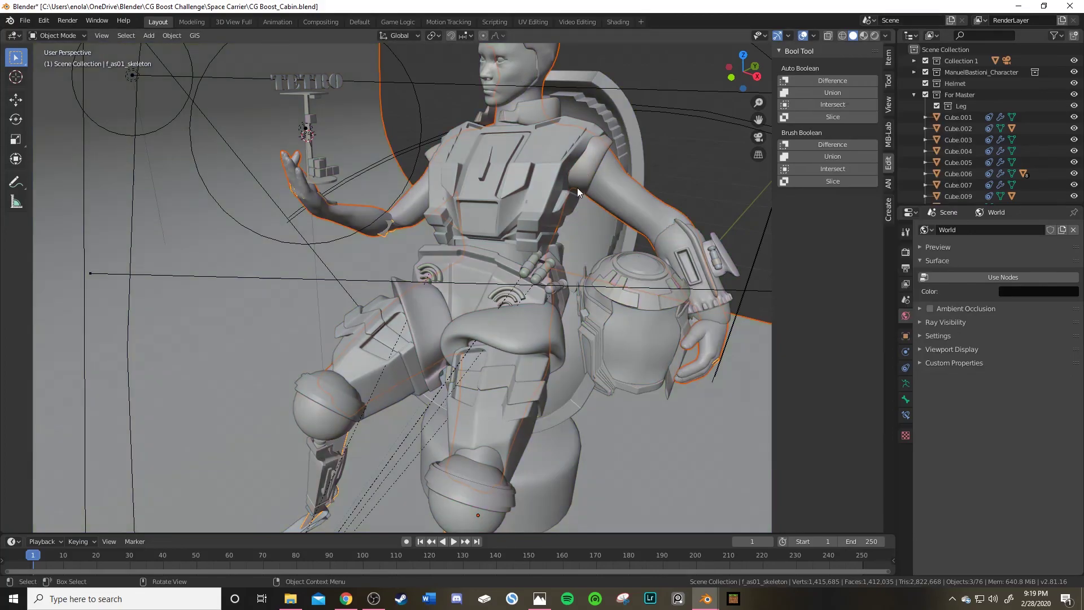
{"action": "middle_click_drag", "start_coordinate": [538, 202], "coordinate": [521, 219]}
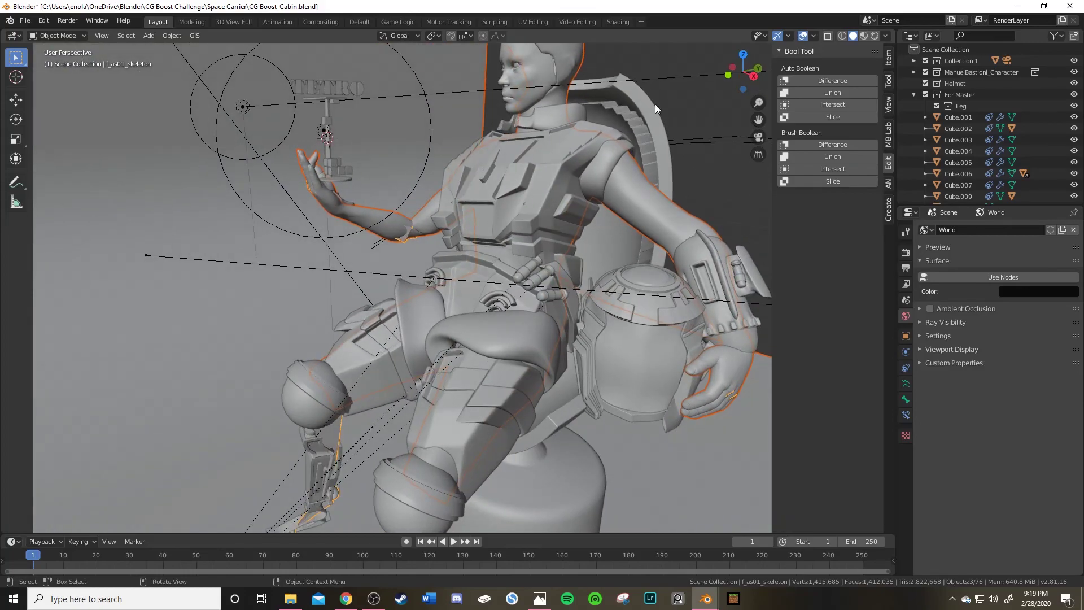
{"action": "left_click", "coordinate": [885, 35]}
{"action": "left_click", "coordinate": [878, 189]}
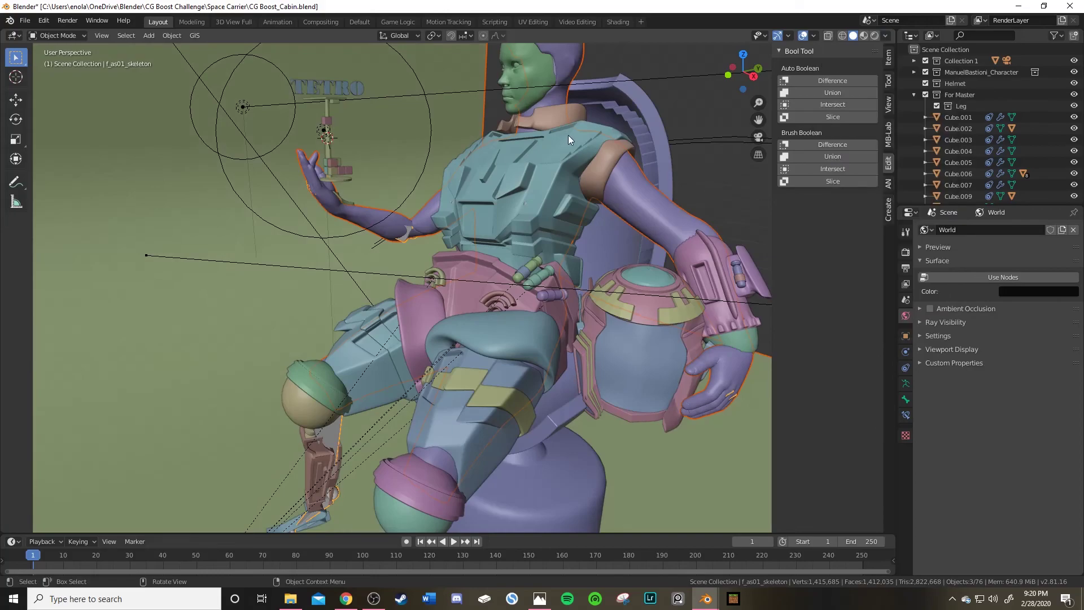
Examine the seated character's chest armour, belt canisters and thigh plates up close.
{"action": "scroll", "coordinate": [526, 285], "scroll_direction": "down", "scroll_amount": 4}
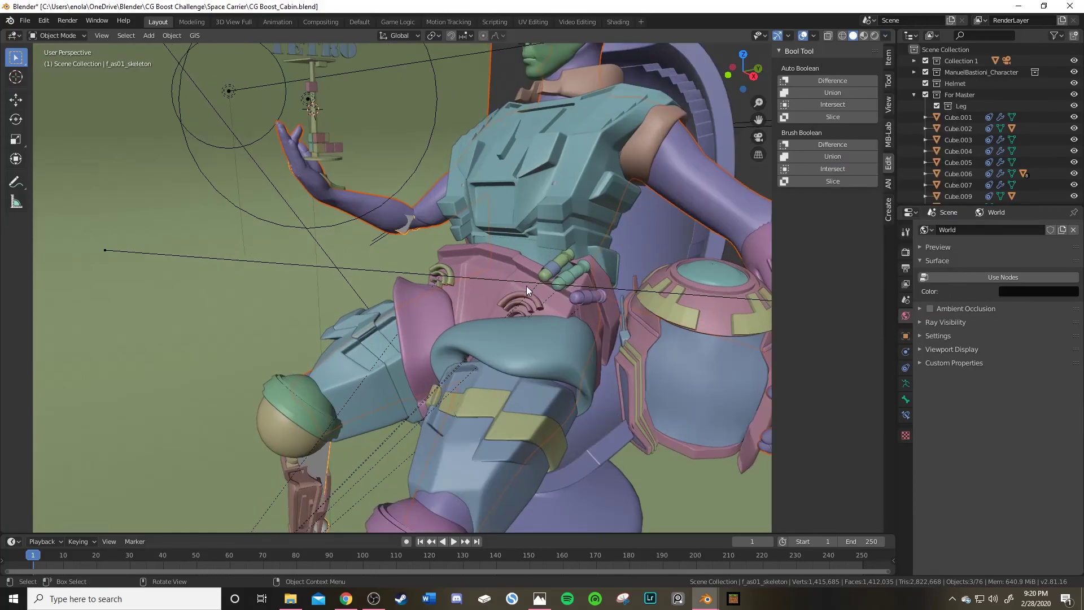
{"action": "middle_click_drag", "start_coordinate": [525, 280], "coordinate": [522, 314]}
{"action": "scroll", "coordinate": [460, 305], "scroll_direction": "up", "scroll_amount": 5}
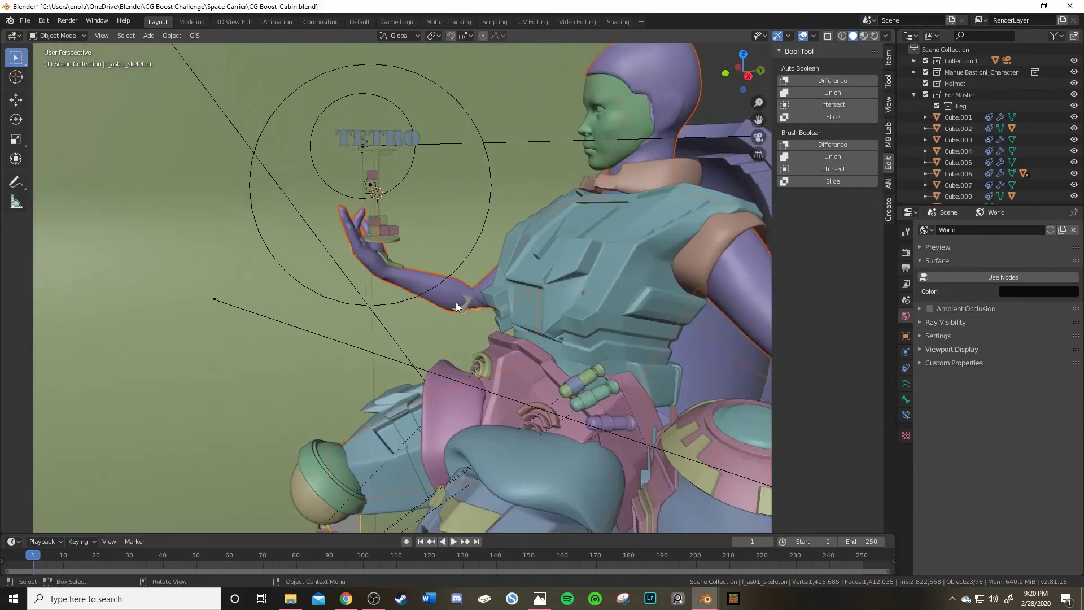
{"action": "scroll", "coordinate": [461, 248], "scroll_direction": "down", "scroll_amount": 4}
{"action": "middle_click_drag", "start_coordinate": [463, 258], "coordinate": [404, 265]}
Examine the TETRO game device above the character's raised hand, including its blocks, stand and lettering.
{"action": "scroll", "coordinate": [519, 312], "scroll_direction": "up", "scroll_amount": 5}
{"action": "scroll", "coordinate": [518, 312], "scroll_direction": "up", "scroll_amount": 2}
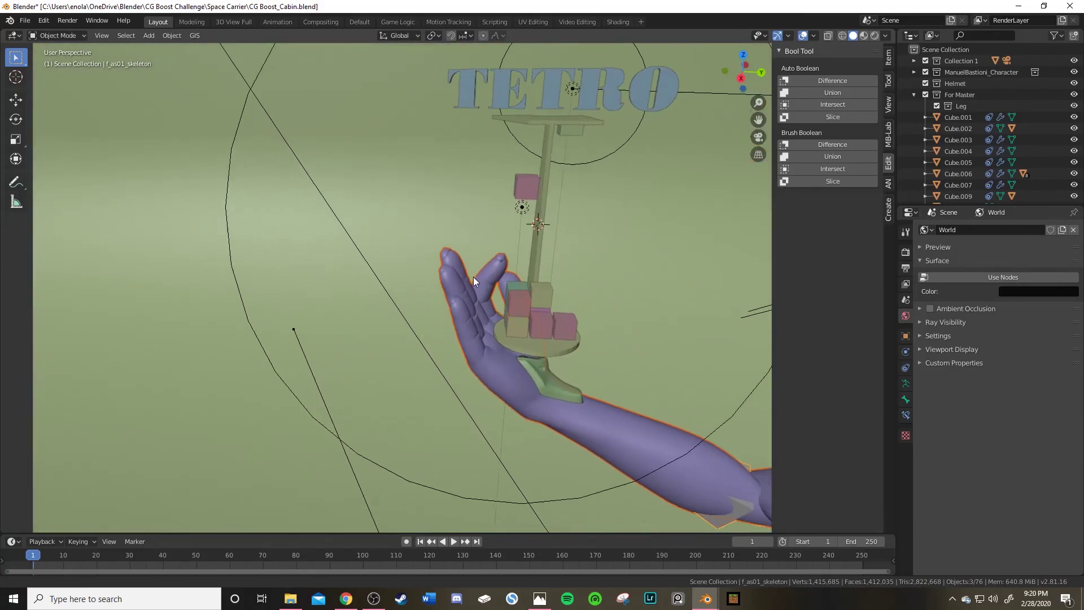
{"action": "middle_click_drag", "start_coordinate": [483, 279], "coordinate": [324, 180], "text": "shift"}
{"action": "scroll", "coordinate": [392, 213], "scroll_direction": "up", "scroll_amount": 2}
{"action": "scroll", "coordinate": [429, 299], "scroll_direction": "down", "scroll_amount": 3}
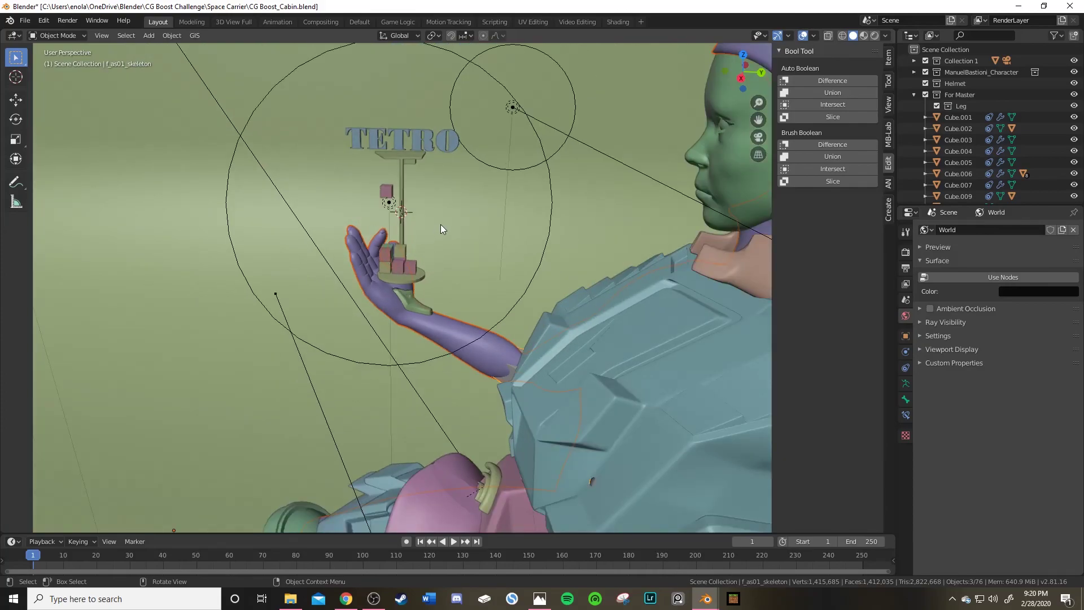
{"action": "middle_click_drag", "start_coordinate": [424, 183], "coordinate": [428, 203]}
{"action": "scroll", "coordinate": [462, 216], "scroll_direction": "up", "scroll_amount": 4}
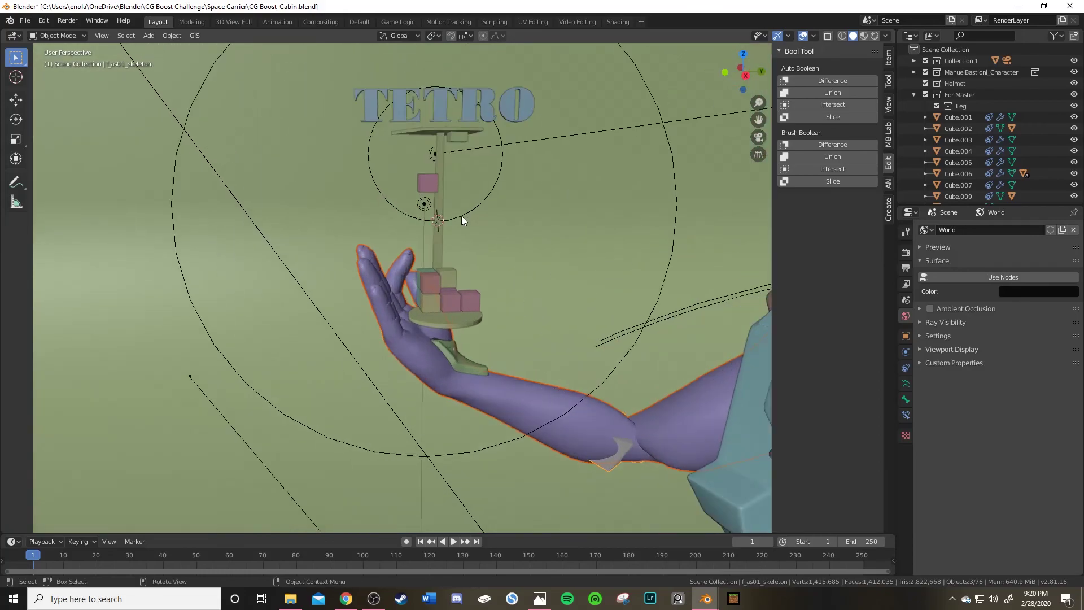
{"action": "middle_click_drag", "start_coordinate": [466, 162], "coordinate": [430, 295], "text": "shift"}
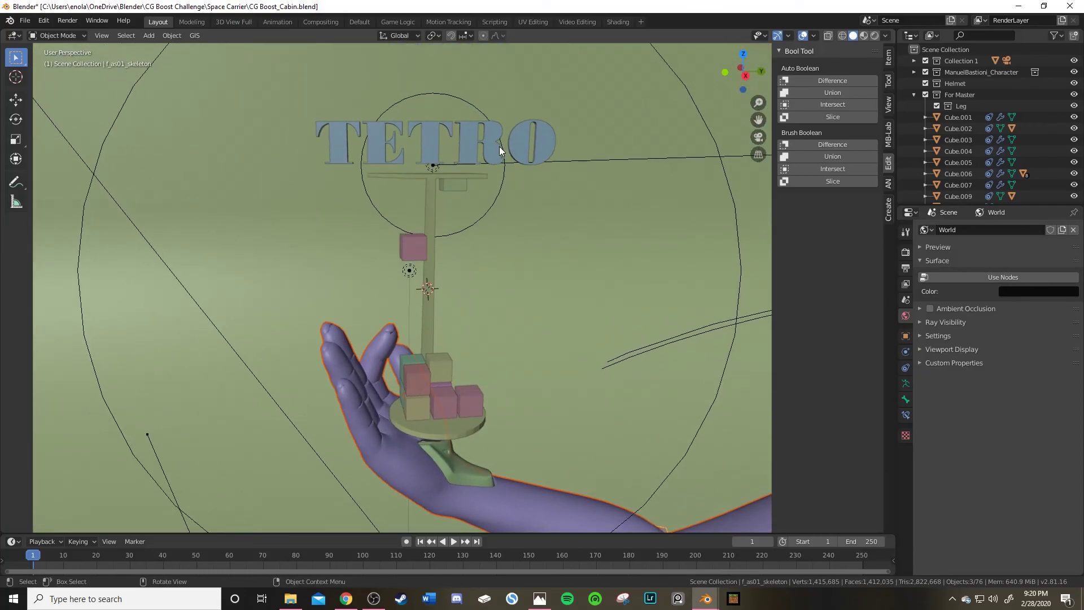
{"action": "middle_click_drag", "start_coordinate": [369, 207], "coordinate": [353, 277]}
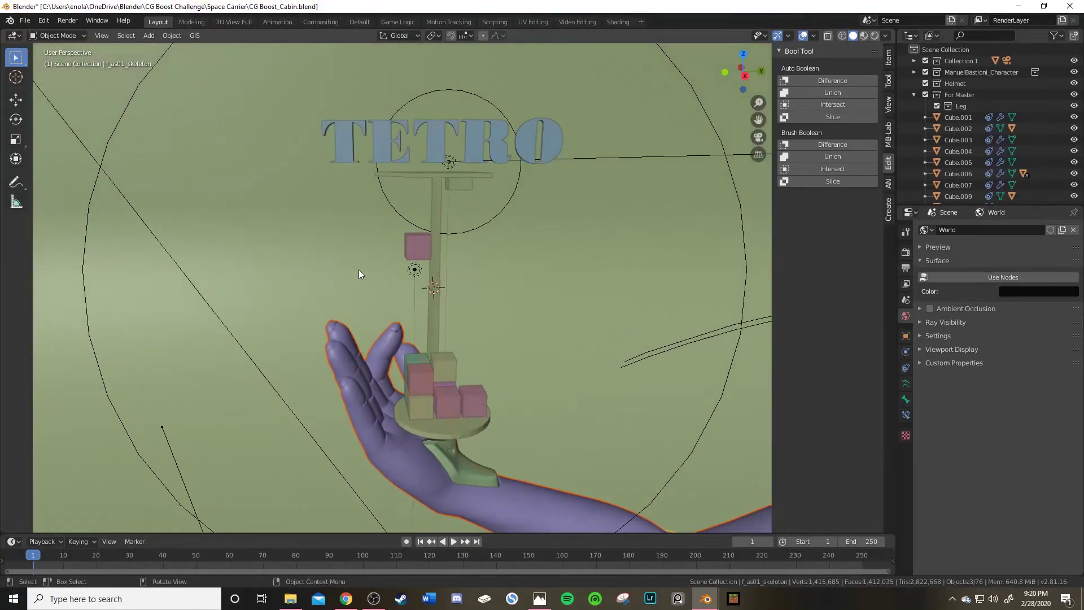
{"action": "scroll", "coordinate": [457, 241], "scroll_direction": "down", "scroll_amount": 3}
{"action": "scroll", "coordinate": [470, 211], "scroll_direction": "up", "scroll_amount": 1}
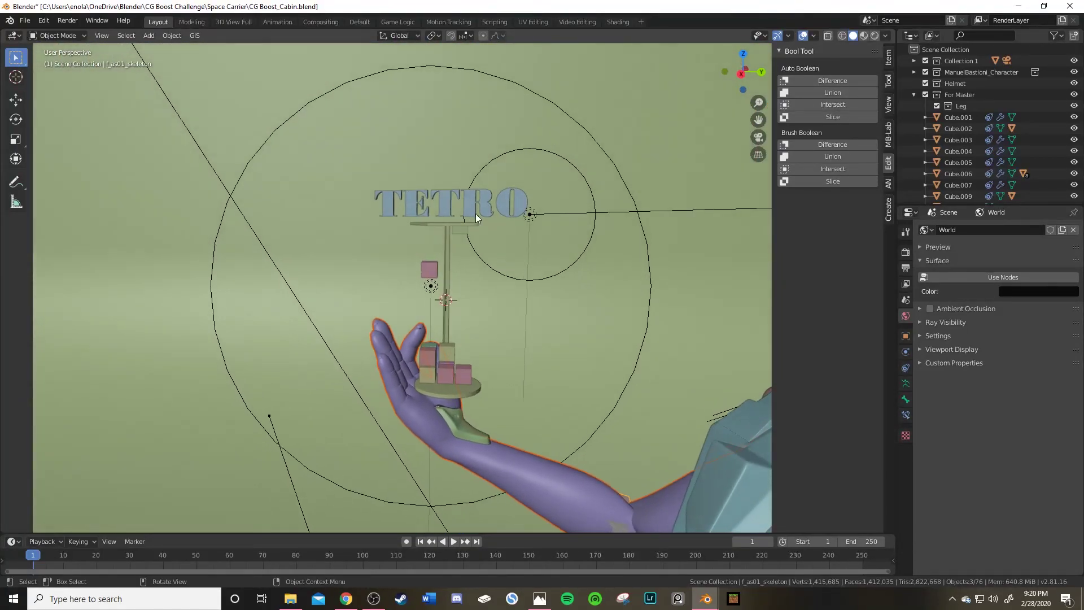
Examine the helmet on the seated character's lap, together with the forearm and thigh armour around it.
{"action": "scroll", "coordinate": [502, 237], "scroll_direction": "down", "scroll_amount": 5}
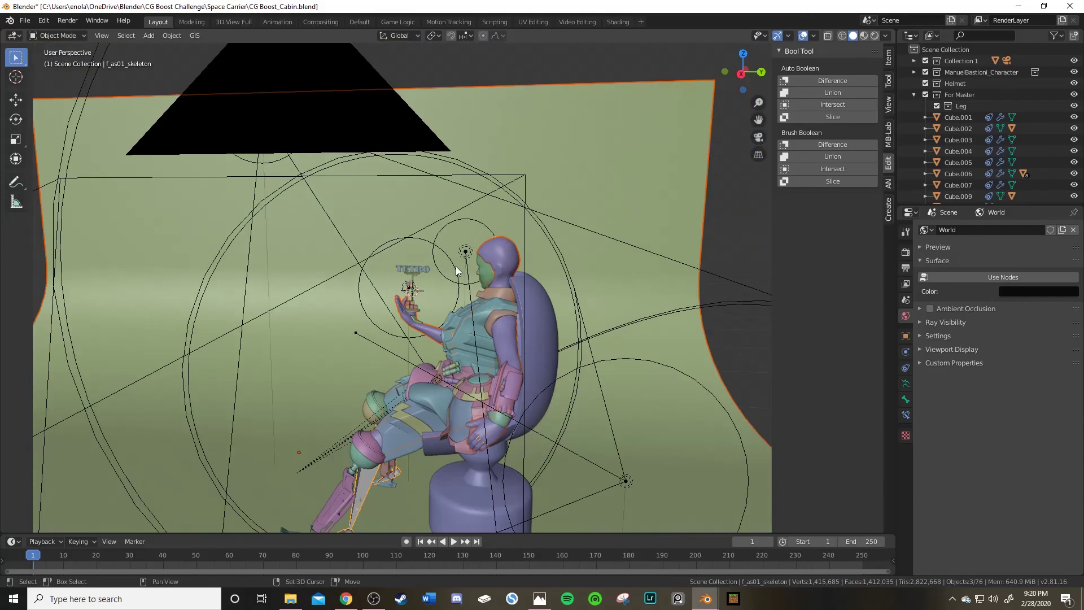
{"action": "scroll", "coordinate": [519, 238], "scroll_direction": "up", "scroll_amount": 2}
{"action": "middle_click_drag", "start_coordinate": [521, 240], "coordinate": [475, 235]}
{"action": "scroll", "coordinate": [364, 262], "scroll_direction": "up", "scroll_amount": 3}
{"action": "scroll", "coordinate": [509, 313], "scroll_direction": "up", "scroll_amount": 4}
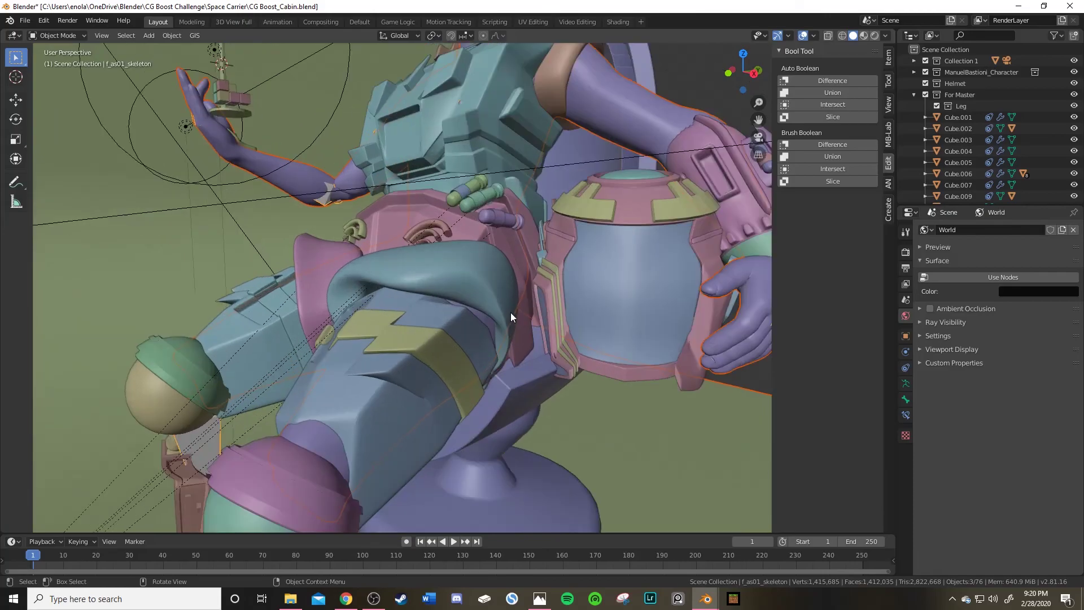
{"action": "middle_click_drag", "start_coordinate": [592, 248], "coordinate": [563, 262]}
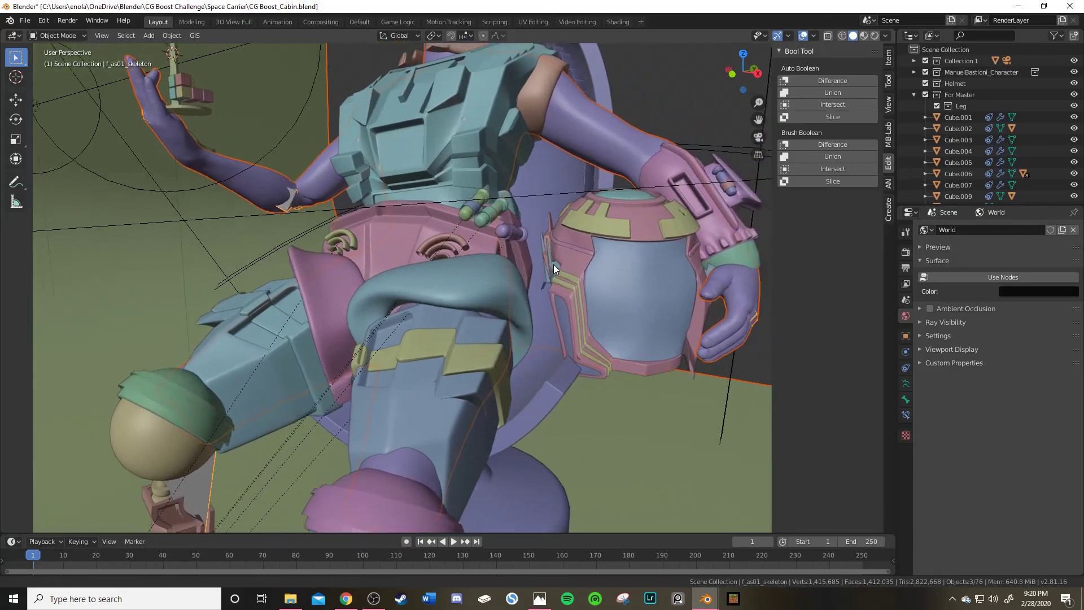
{"action": "scroll", "coordinate": [452, 322], "scroll_direction": "up", "scroll_amount": 3}
{"action": "scroll", "coordinate": [383, 297], "scroll_direction": "down", "scroll_amount": 3}
Examine the gap between helmet and waist, and the three canisters on the character's belt, up close.
{"action": "middle_click_drag", "start_coordinate": [383, 297], "coordinate": [456, 378]}
{"action": "scroll", "coordinate": [344, 278], "scroll_direction": "up", "scroll_amount": 2}
{"action": "scroll", "coordinate": [343, 278], "scroll_direction": "down", "scroll_amount": 2}
{"action": "scroll", "coordinate": [396, 307], "scroll_direction": "up", "scroll_amount": 3}
{"action": "scroll", "coordinate": [395, 308], "scroll_direction": "down", "scroll_amount": 1}
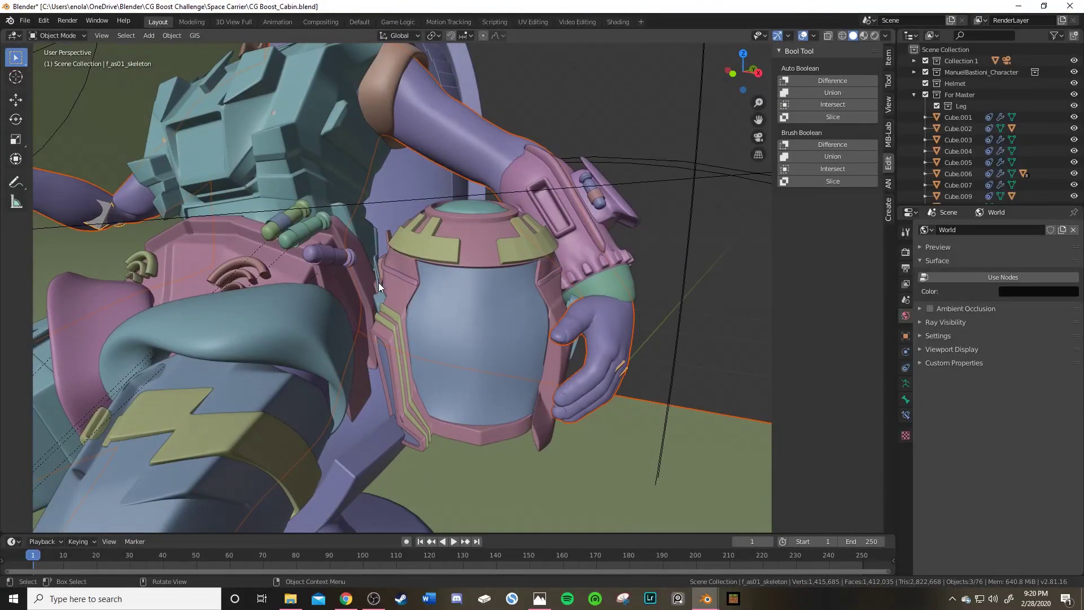
{"action": "mouse_move", "coordinate": [431, 275]}
{"action": "middle_mouse_down"}
{"action": "mouse_move", "coordinate": [438, 295]}
{"action": "mouse_move", "coordinate": [466, 258]}
{"action": "mouse_move", "coordinate": [414, 276]}
{"action": "middle_mouse_up"}
{"action": "scroll", "coordinate": [451, 306], "scroll_direction": "up", "scroll_amount": 5}
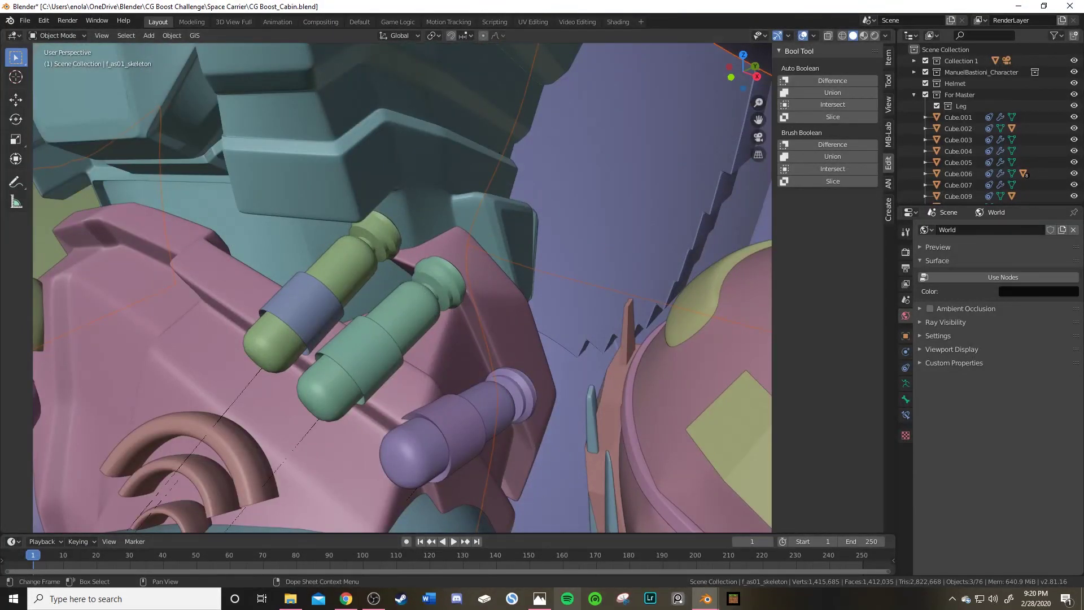
Examine the character's mechanical lower legs, spherical knee joints and feet up close.
{"action": "left_click", "coordinate": [298, 601]}
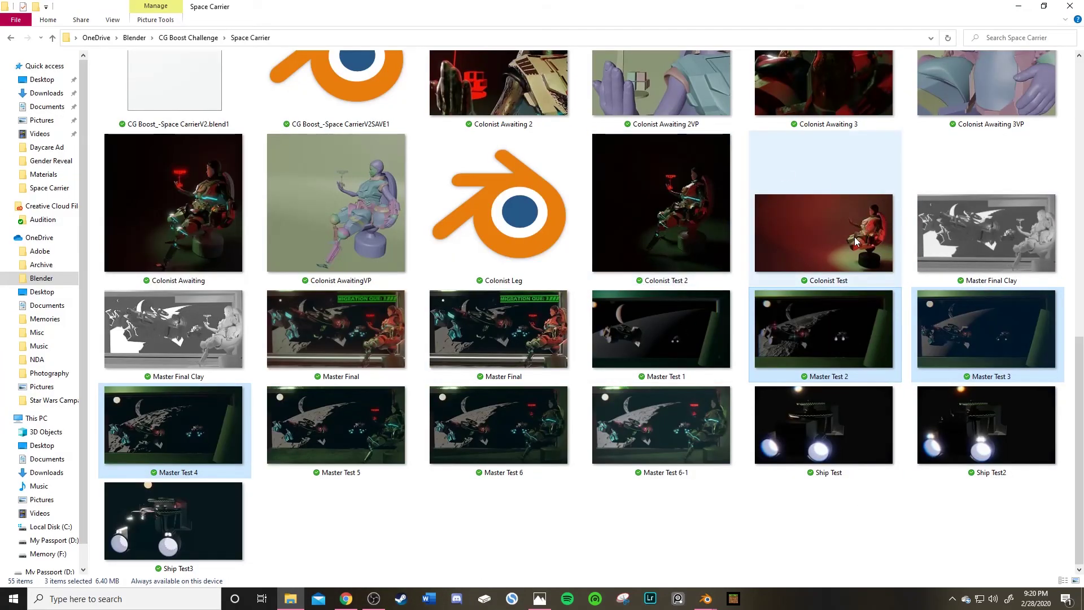
{"action": "left_click", "coordinate": [1018, 5]}
{"action": "middle_click_drag", "start_coordinate": [481, 329], "coordinate": [556, 299]}
{"action": "scroll", "coordinate": [520, 371], "scroll_direction": "up", "scroll_amount": 5}
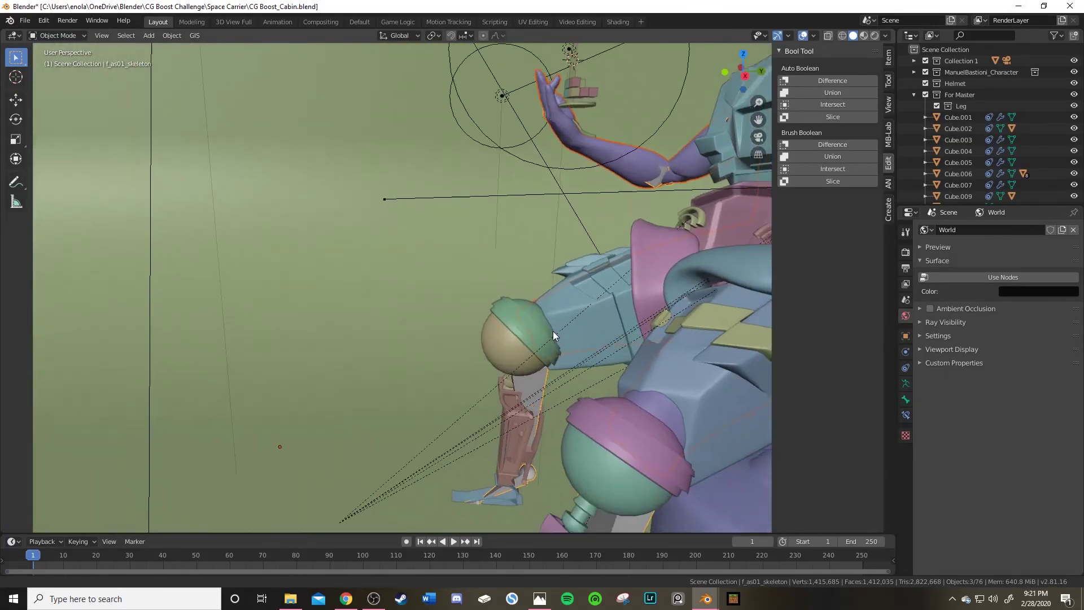
{"action": "middle_click_drag", "start_coordinate": [556, 335], "coordinate": [454, 226]}
{"action": "middle_click_drag", "start_coordinate": [462, 355], "coordinate": [454, 256]}
{"action": "scroll", "coordinate": [479, 274], "scroll_direction": "up", "scroll_amount": 3}
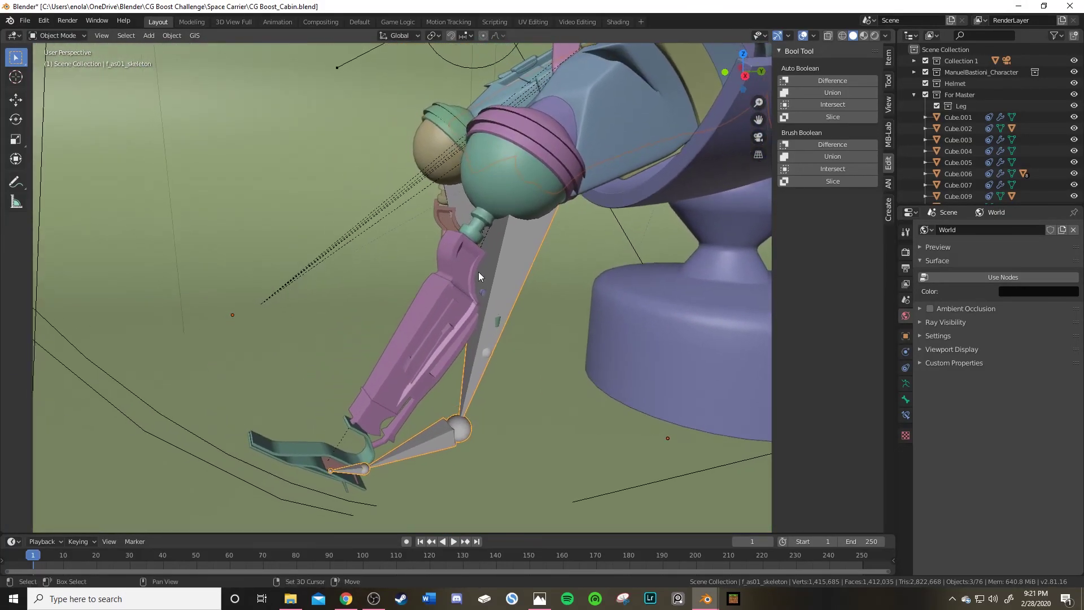
{"action": "scroll", "coordinate": [447, 229], "scroll_direction": "down", "scroll_amount": 3}
{"action": "middle_click_drag", "start_coordinate": [446, 230], "coordinate": [445, 312]}
{"action": "scroll", "coordinate": [449, 236], "scroll_direction": "up", "scroll_amount": 3}
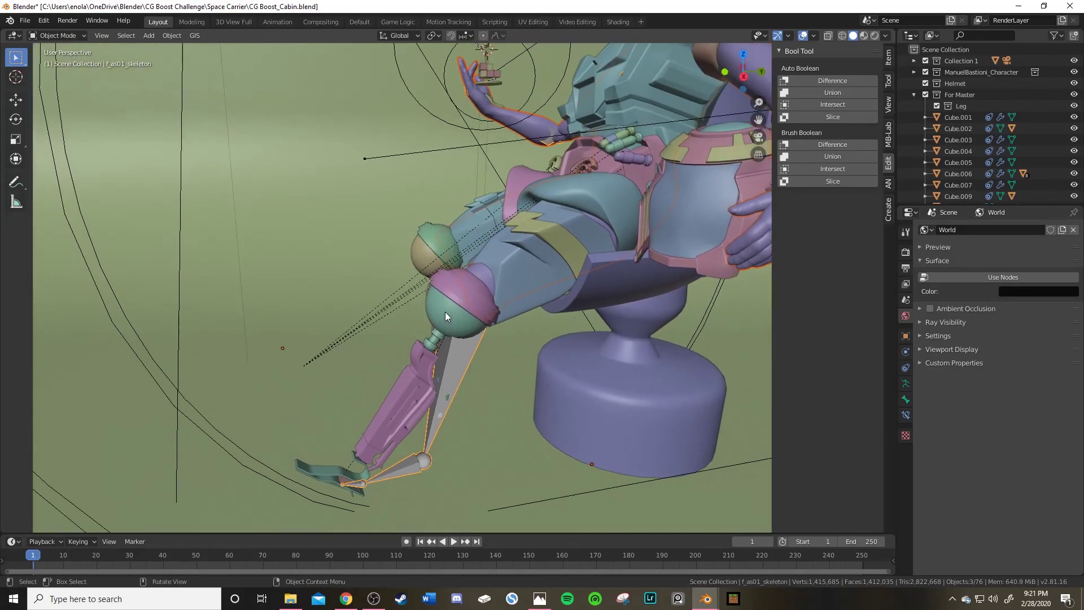
Examine the whole seated pose from several angles, focusing on how the mechanical legs meet the thighs and chair.
{"action": "middle_click_drag", "start_coordinate": [455, 209], "coordinate": [430, 265]}
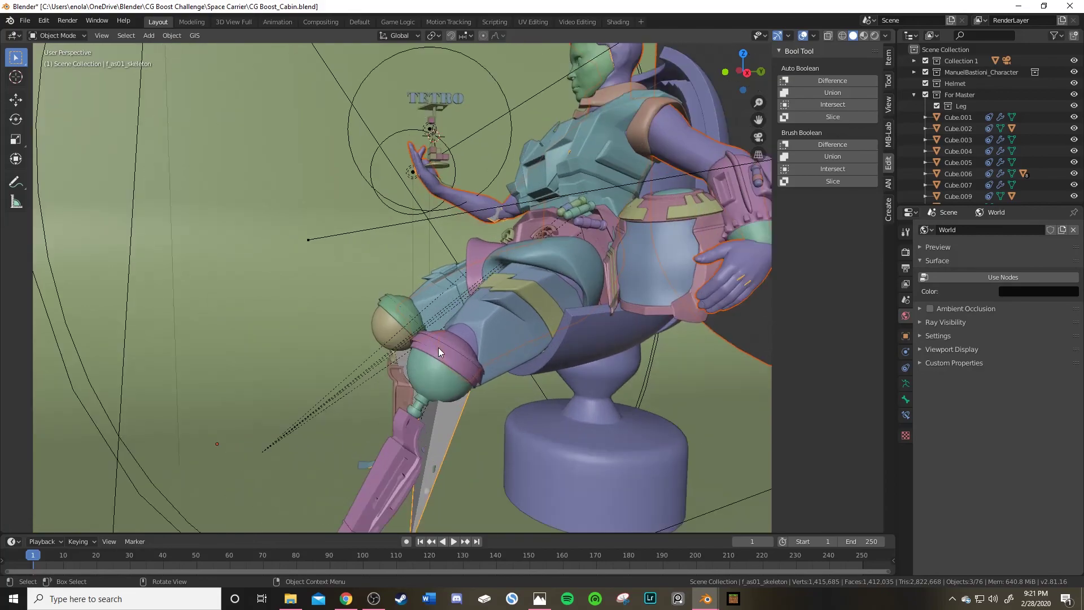
{"action": "middle_click_drag", "start_coordinate": [429, 359], "coordinate": [434, 319], "text": "shift"}
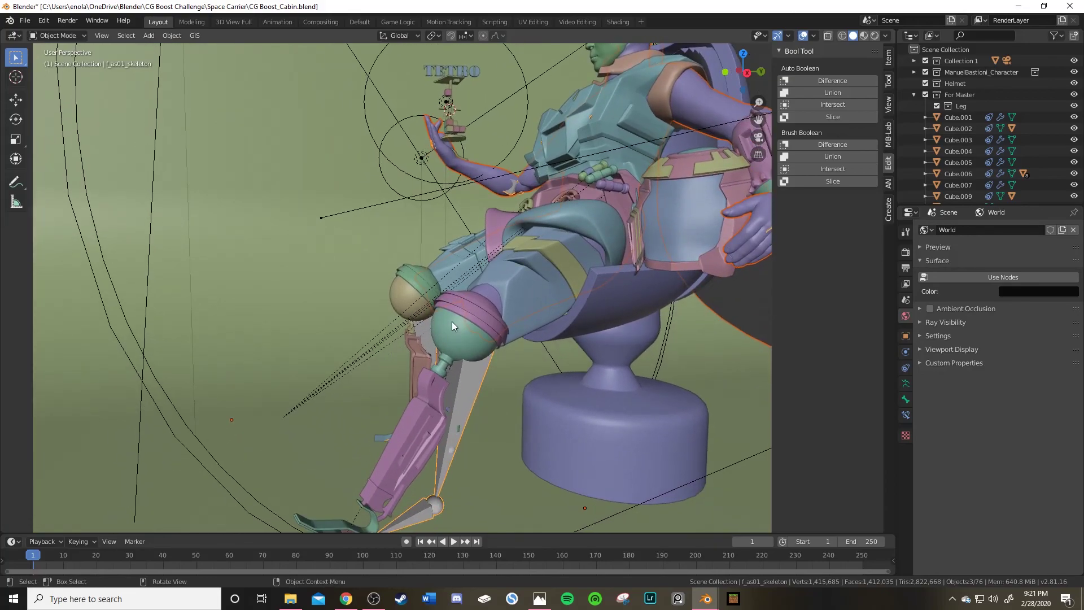
{"action": "middle_click_drag", "start_coordinate": [403, 434], "coordinate": [414, 331]}
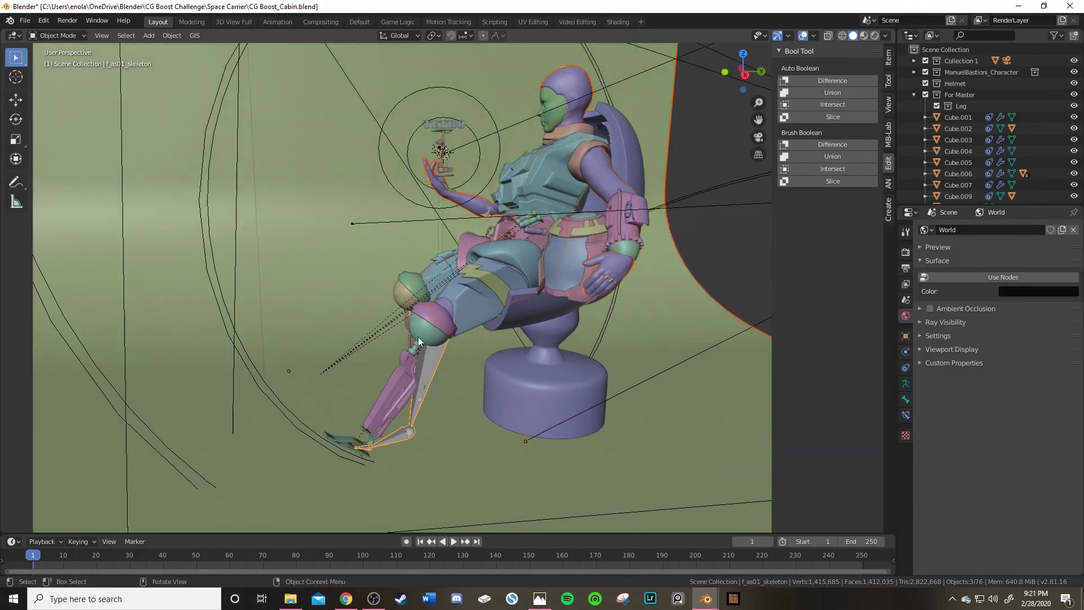
{"action": "scroll", "coordinate": [398, 366], "scroll_direction": "up", "scroll_amount": 2}
{"action": "middle_click_drag", "start_coordinate": [396, 367], "coordinate": [490, 331]}
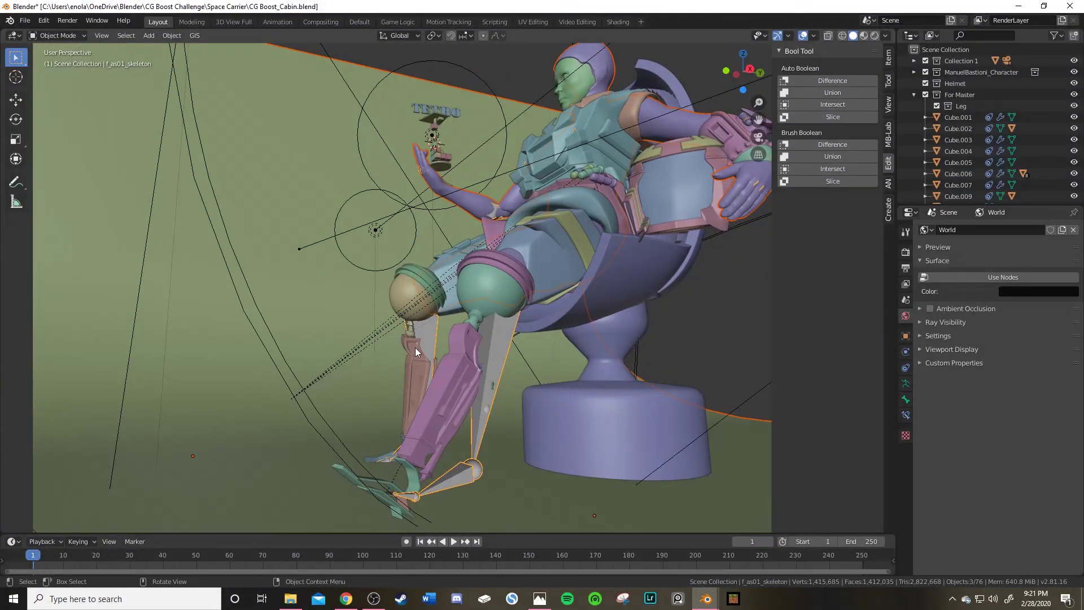
{"action": "middle_click_drag", "start_coordinate": [546, 290], "coordinate": [503, 244]}
{"action": "scroll", "coordinate": [411, 327], "scroll_direction": "down", "scroll_amount": 2}
{"action": "scroll", "coordinate": [416, 326], "scroll_direction": "up", "scroll_amount": 4}
{"action": "scroll", "coordinate": [416, 324], "scroll_direction": "up", "scroll_amount": 1}
{"action": "scroll", "coordinate": [503, 274], "scroll_direction": "down", "scroll_amount": 2}
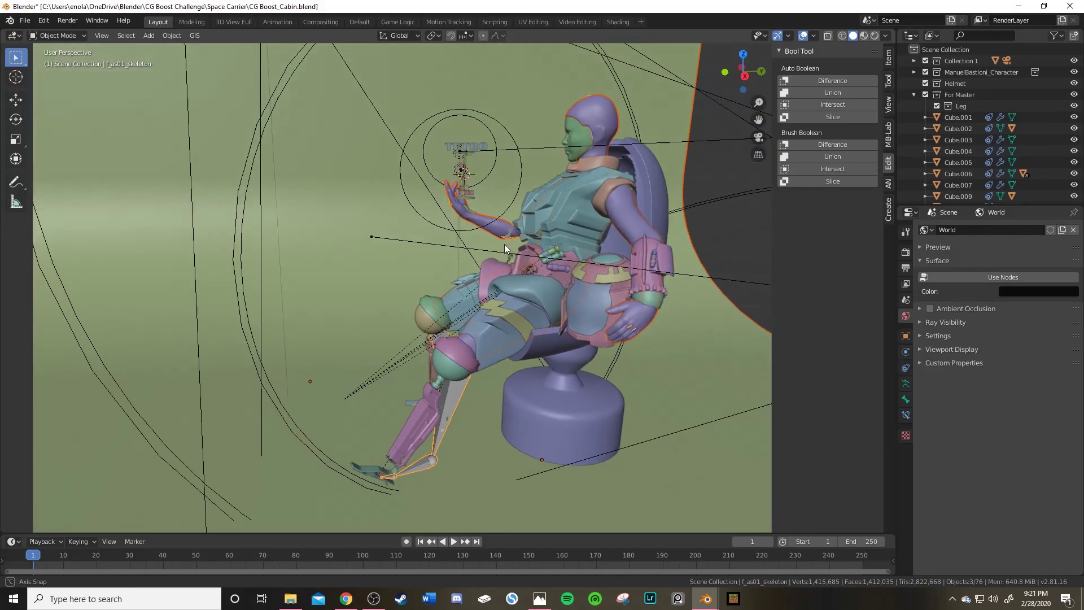
{"action": "middle_click_drag", "start_coordinate": [433, 391], "coordinate": [508, 480]}
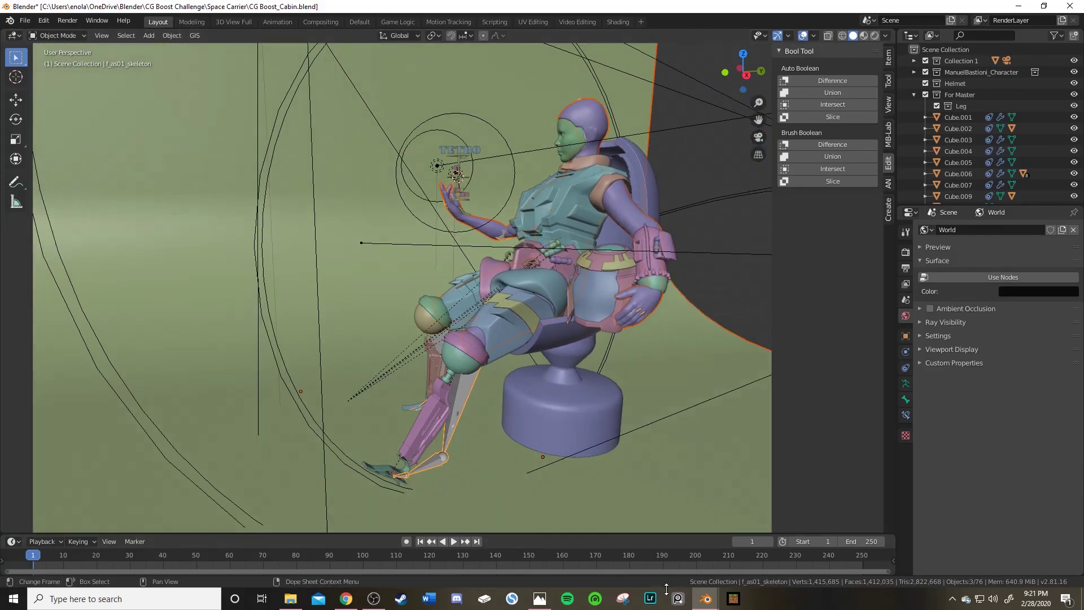
Switch to the Space Carrier folder in File Explorer and view the Colonist Test and Colonist Test 2 renders.
{"action": "left_click", "coordinate": [540, 598]}
{"action": "left_click", "coordinate": [1070, 9]}
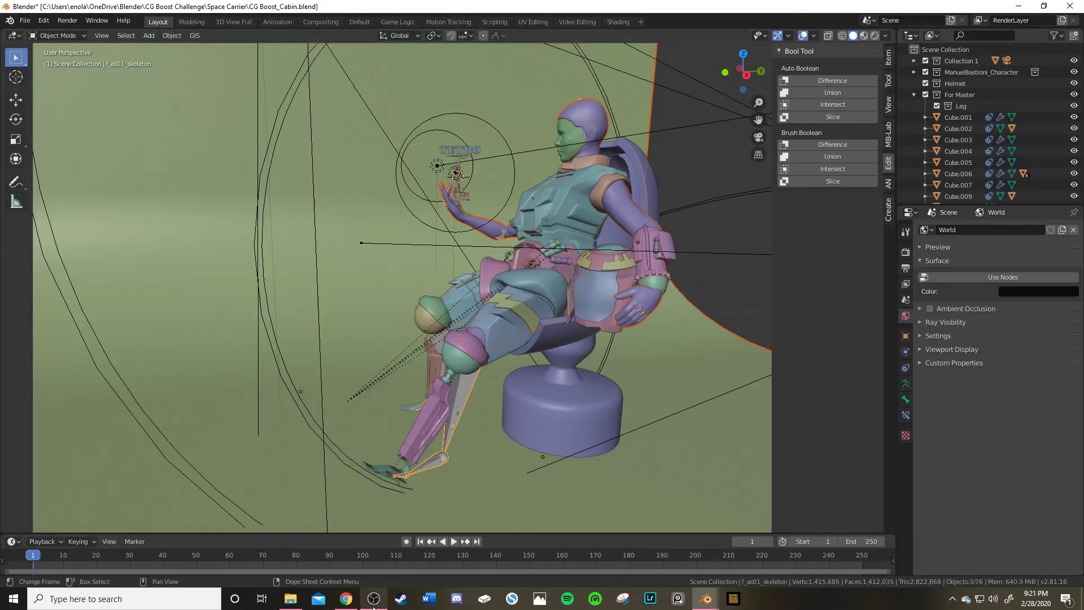
{"action": "left_click", "coordinate": [292, 601]}
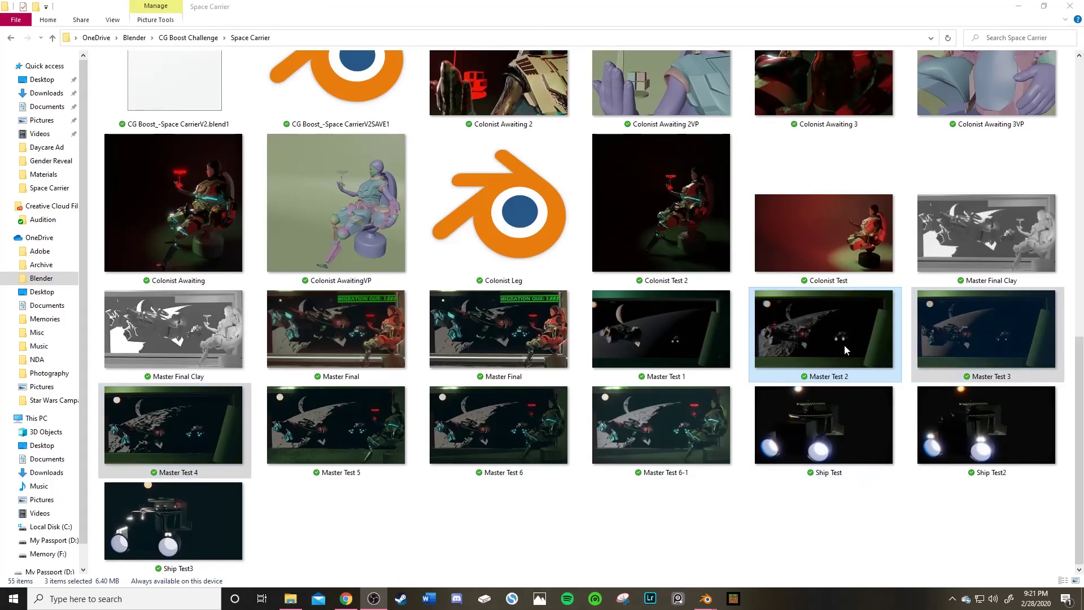
{"action": "double_click", "coordinate": [850, 222]}
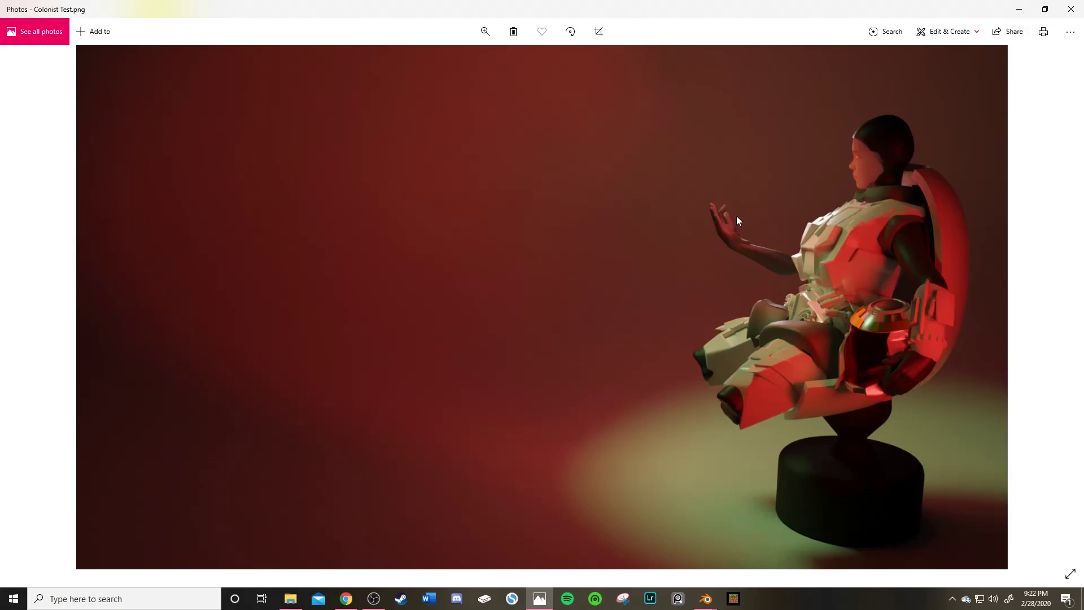
{"action": "left_click", "coordinate": [1071, 9]}
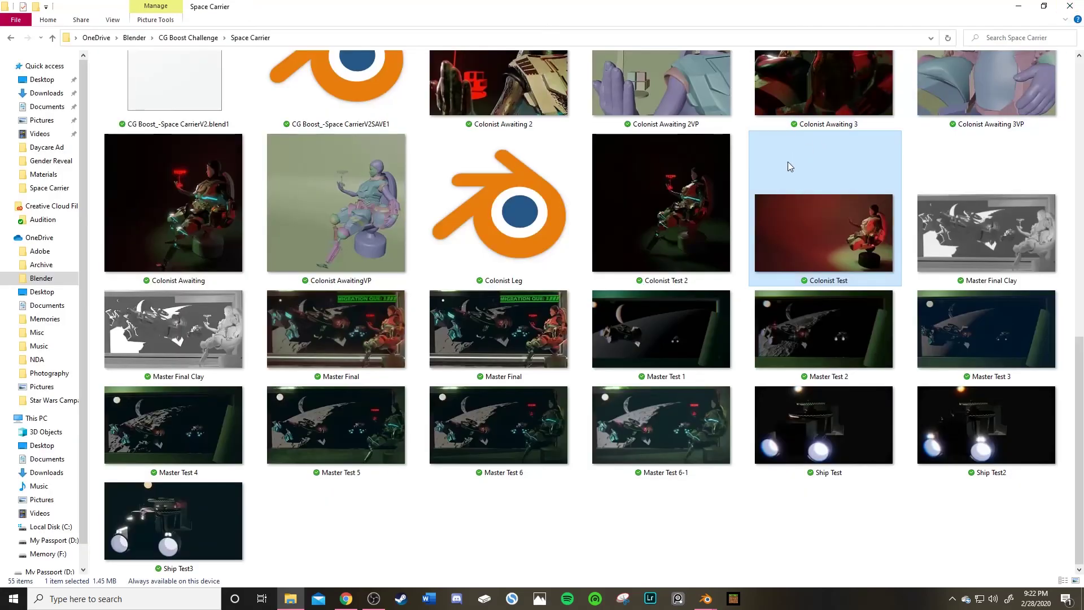
{"action": "double_click", "coordinate": [673, 206]}
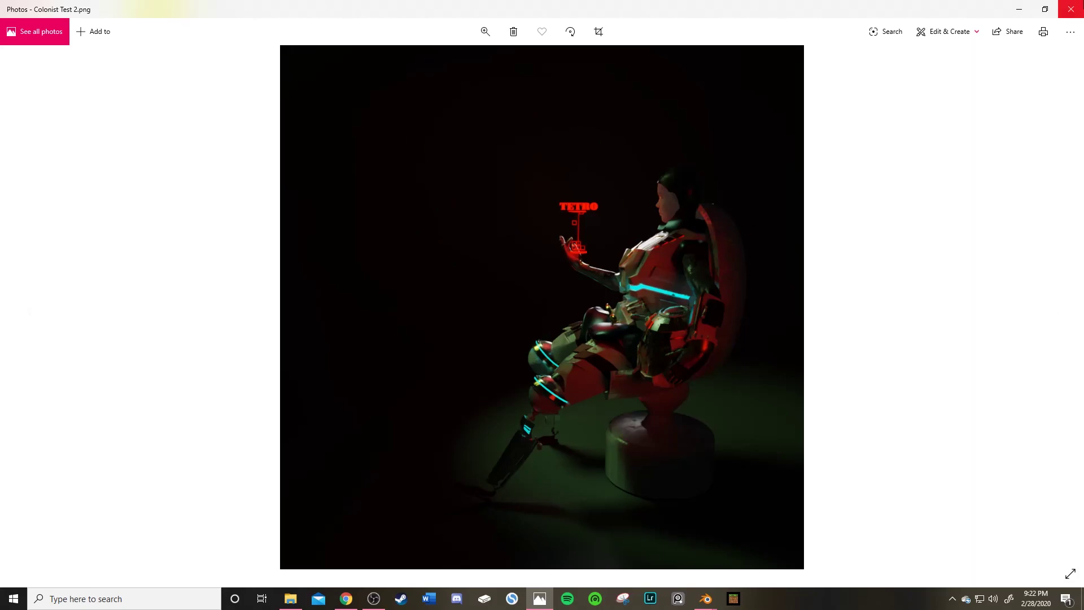
{"action": "left_click", "coordinate": [1068, 8]}
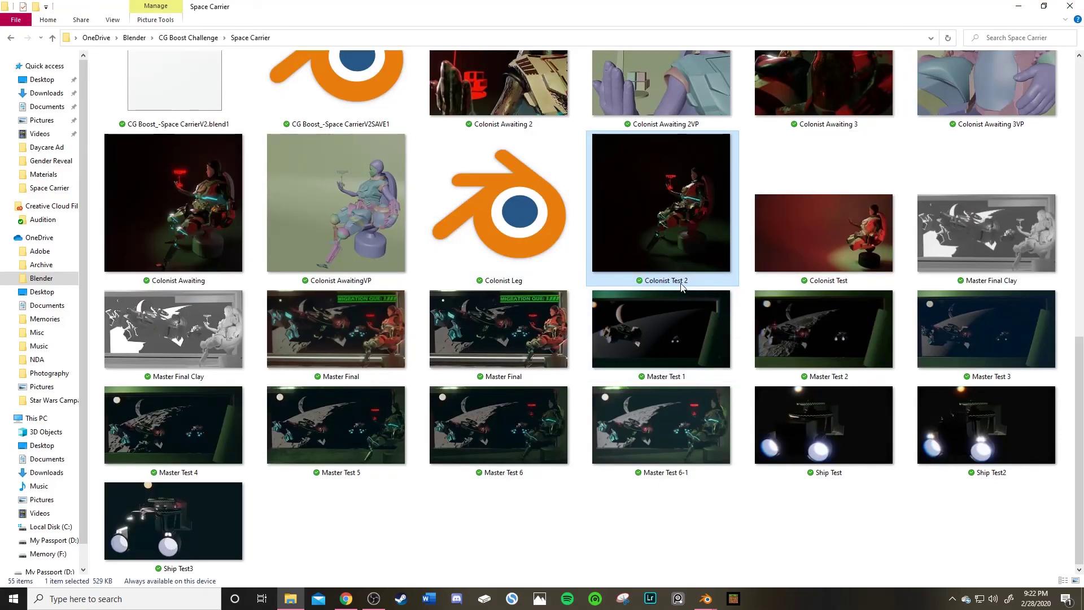
View the Colonist Awaiting 3 and Colonist Awaiting 2 close-up renders from the Space Carrier folder.
{"action": "scroll", "coordinate": [677, 282], "scroll_direction": "up", "scroll_amount": 6}
{"action": "scroll", "coordinate": [676, 282], "scroll_direction": "down", "scroll_amount": 2}
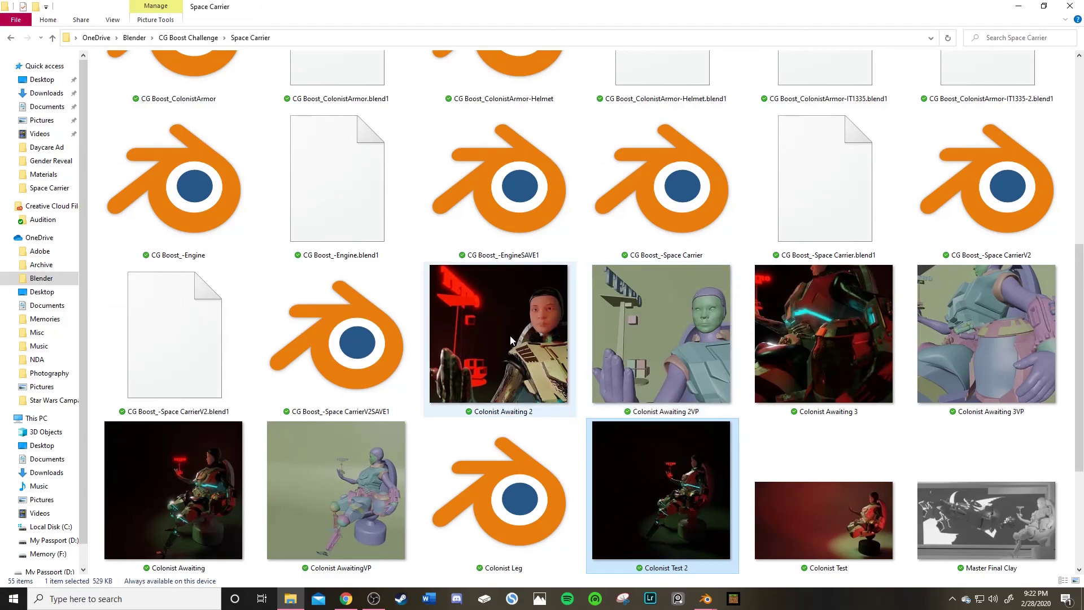
{"action": "double_click", "coordinate": [842, 319]}
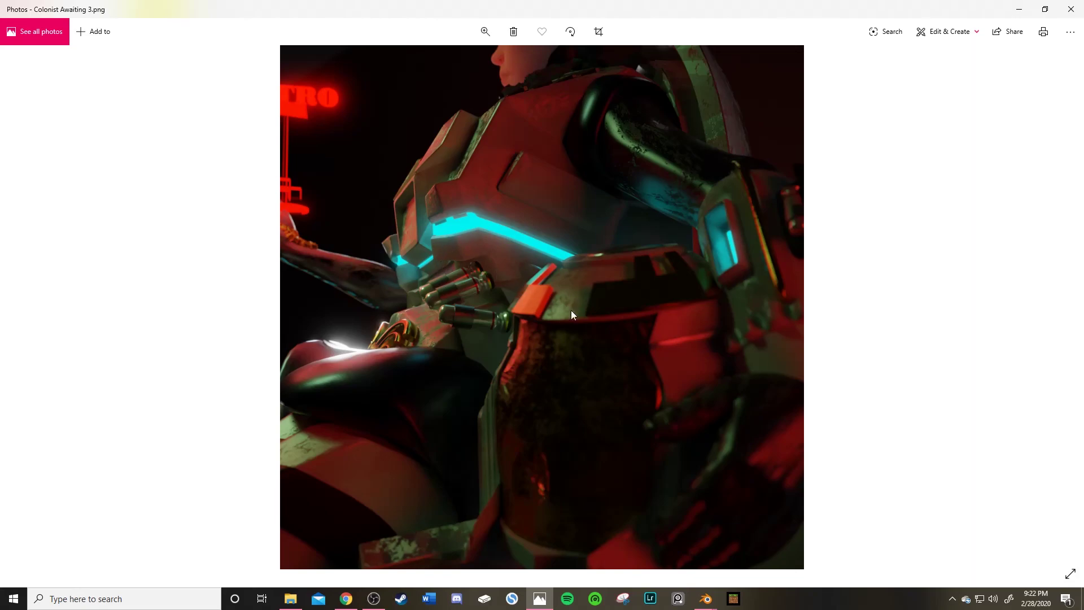
{"action": "left_click", "coordinate": [1071, 10]}
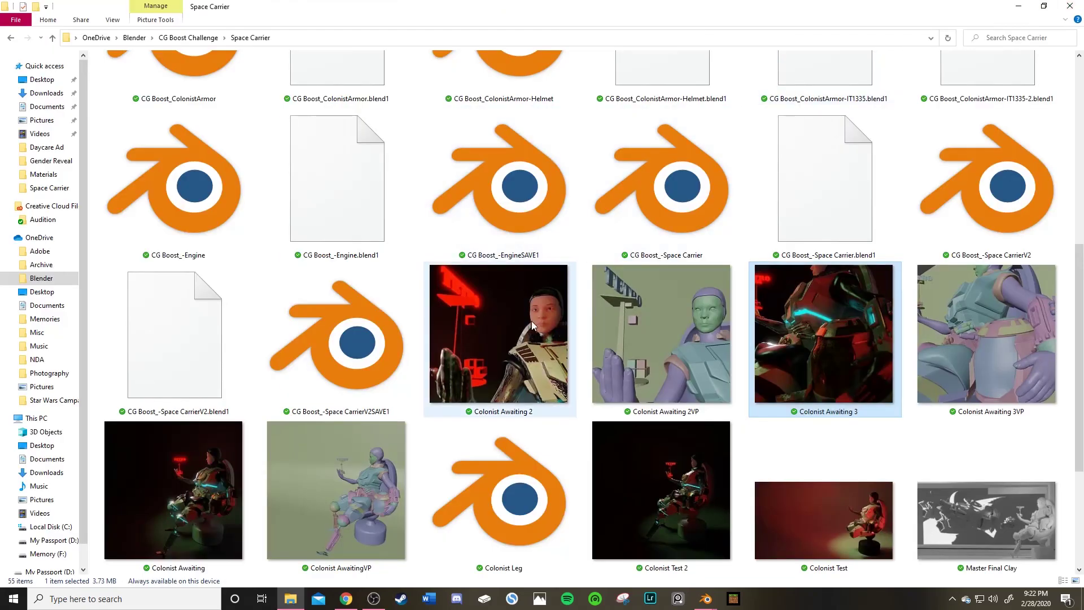
{"action": "double_click", "coordinate": [505, 333]}
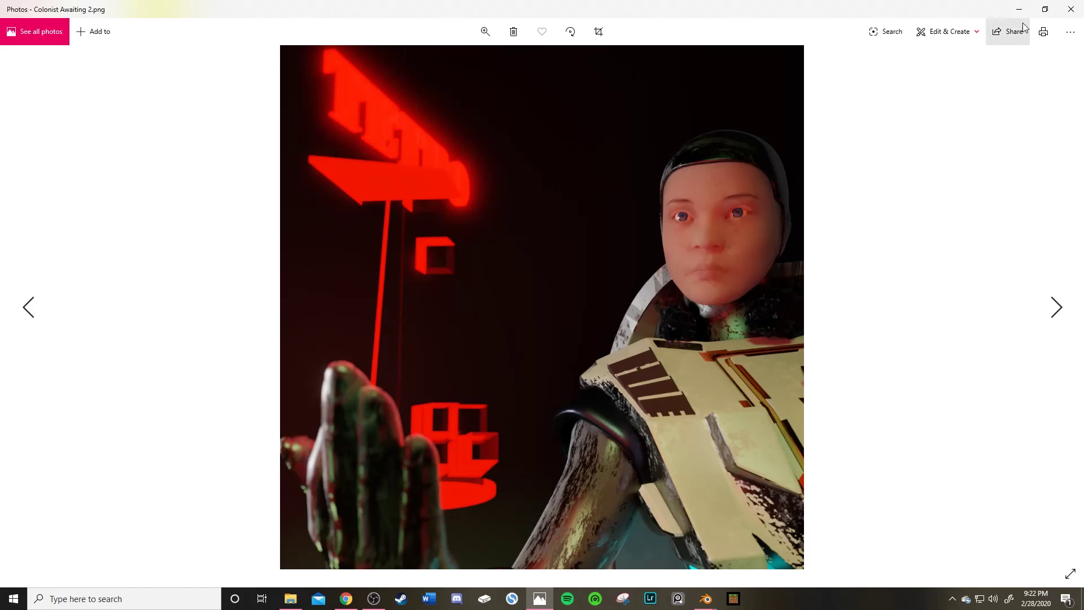
{"action": "left_click", "coordinate": [1071, 9]}
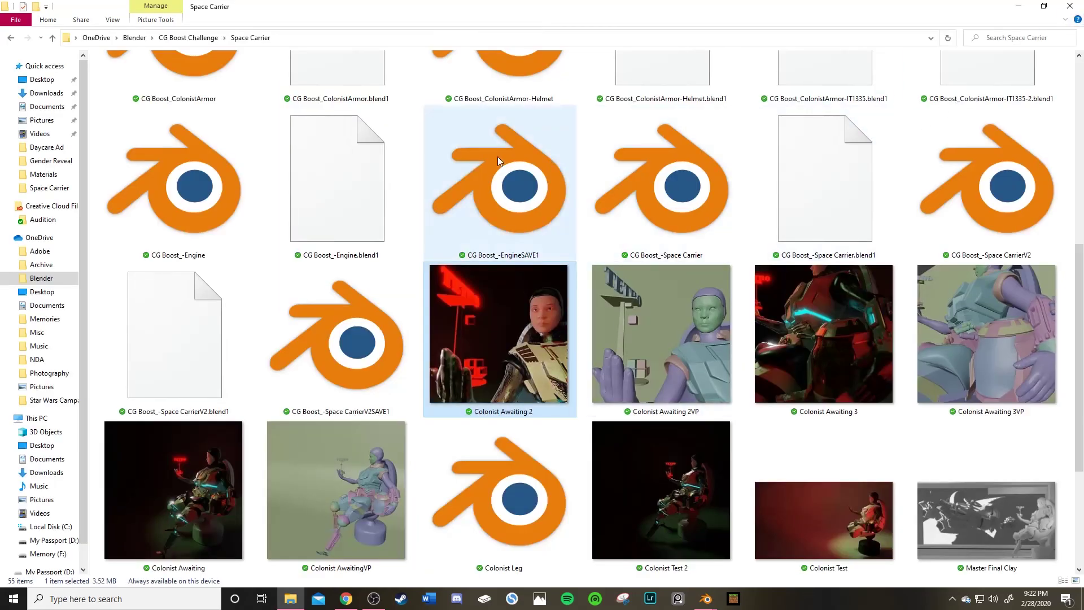
Close the CG Boost_Cabin file and bring up the CG Boost_ Master -Space Carrier scene in Blender.
{"action": "double_click", "coordinate": [637, 6]}
{"action": "left_click", "coordinate": [636, 6]}
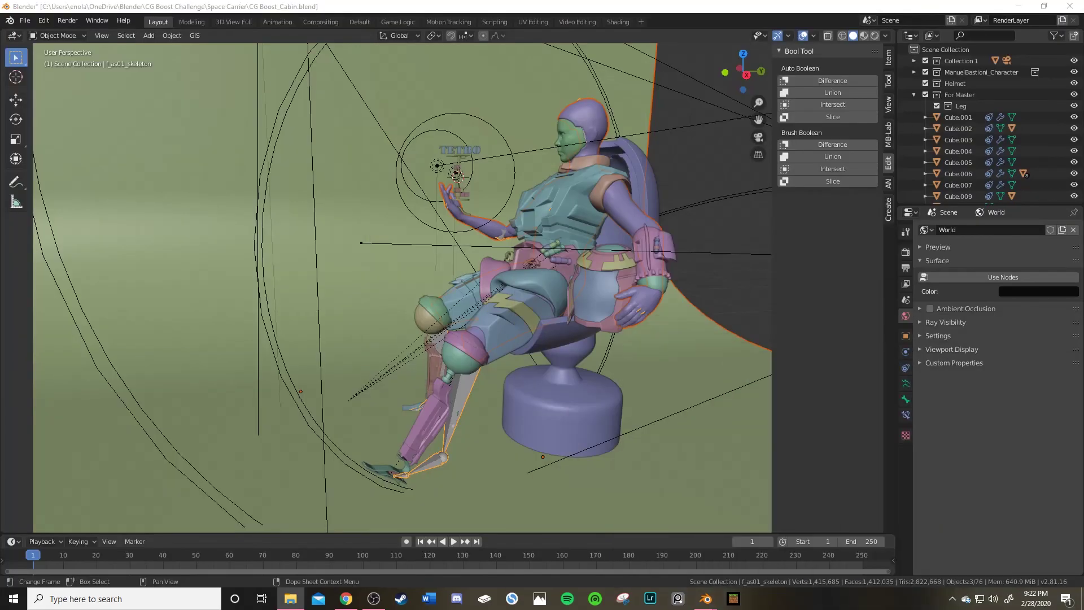
{"action": "left_click", "coordinate": [1070, 6]}
{"action": "left_click", "coordinate": [560, 313]}
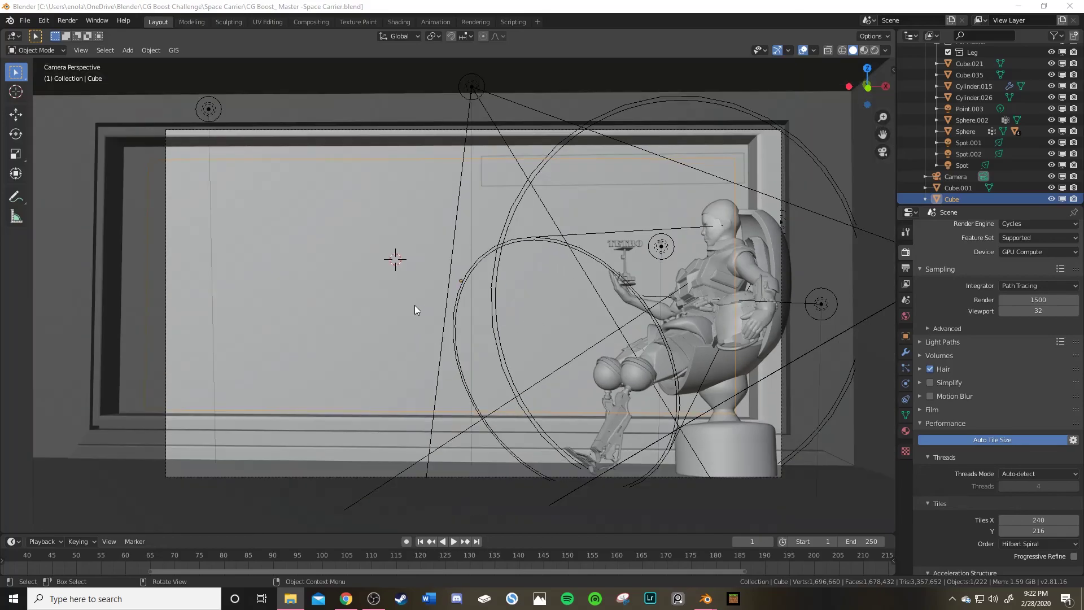
Examine the master scene outside the camera view, including the nearby ship's ring sections and windows.
{"action": "middle_click_drag", "start_coordinate": [414, 307], "coordinate": [543, 264]}
{"action": "scroll", "coordinate": [543, 261], "scroll_direction": "down", "scroll_amount": 10}
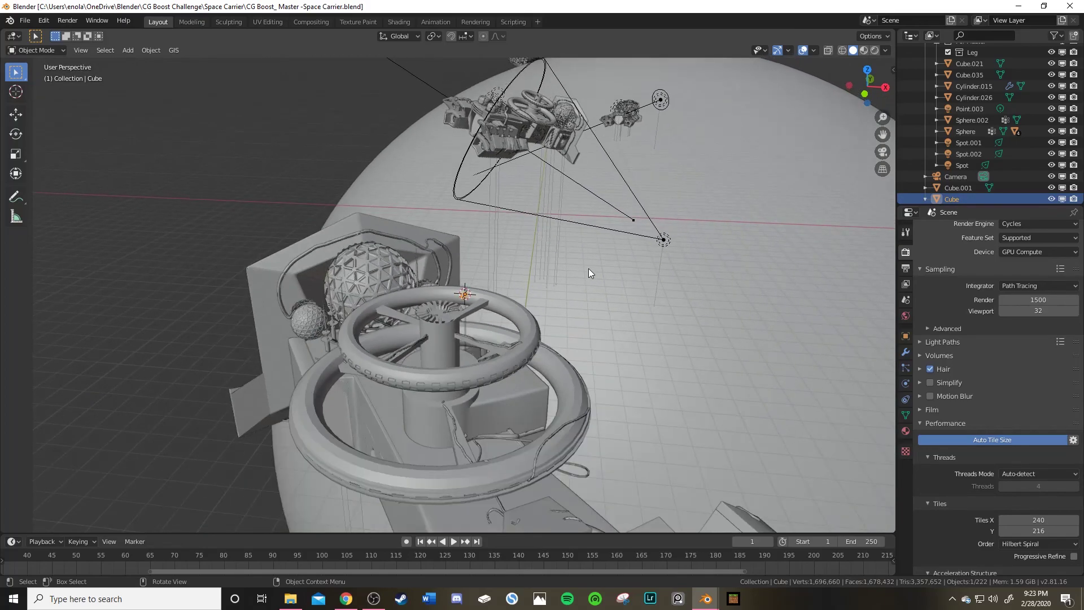
{"action": "scroll", "coordinate": [533, 274], "scroll_direction": "down", "scroll_amount": 6}
{"action": "mouse_move", "coordinate": [440, 292]}
{"action": "middle_mouse_down"}
{"action": "mouse_move", "coordinate": [438, 307]}
{"action": "mouse_move", "coordinate": [460, 291]}
{"action": "mouse_move", "coordinate": [448, 280]}
{"action": "middle_mouse_up"}
{"action": "scroll", "coordinate": [448, 280], "scroll_direction": "up", "scroll_amount": 10}
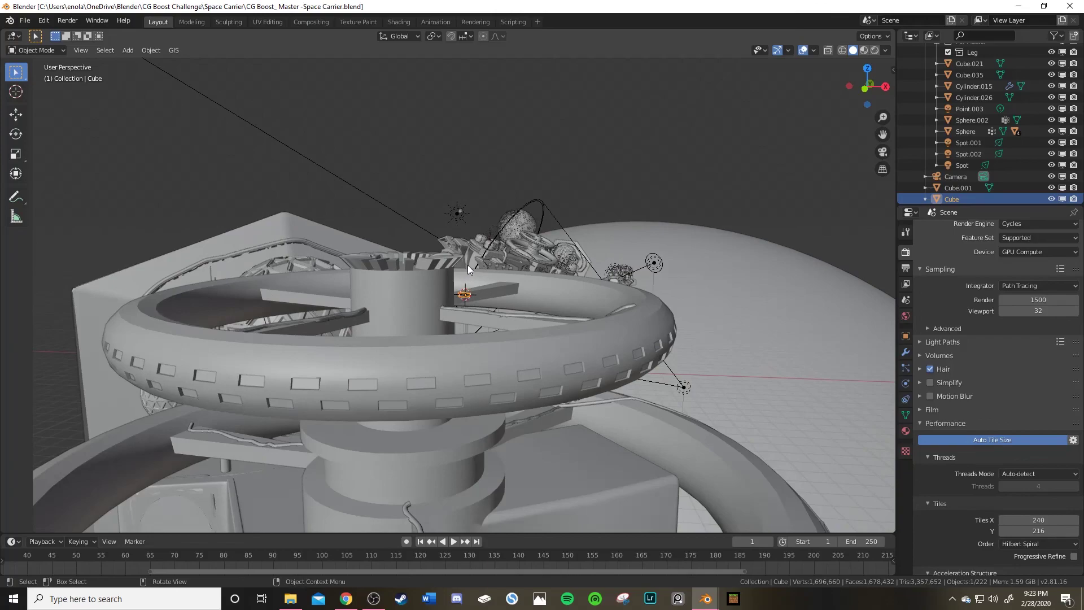
{"action": "middle_click_drag", "start_coordinate": [516, 307], "coordinate": [330, 302]}
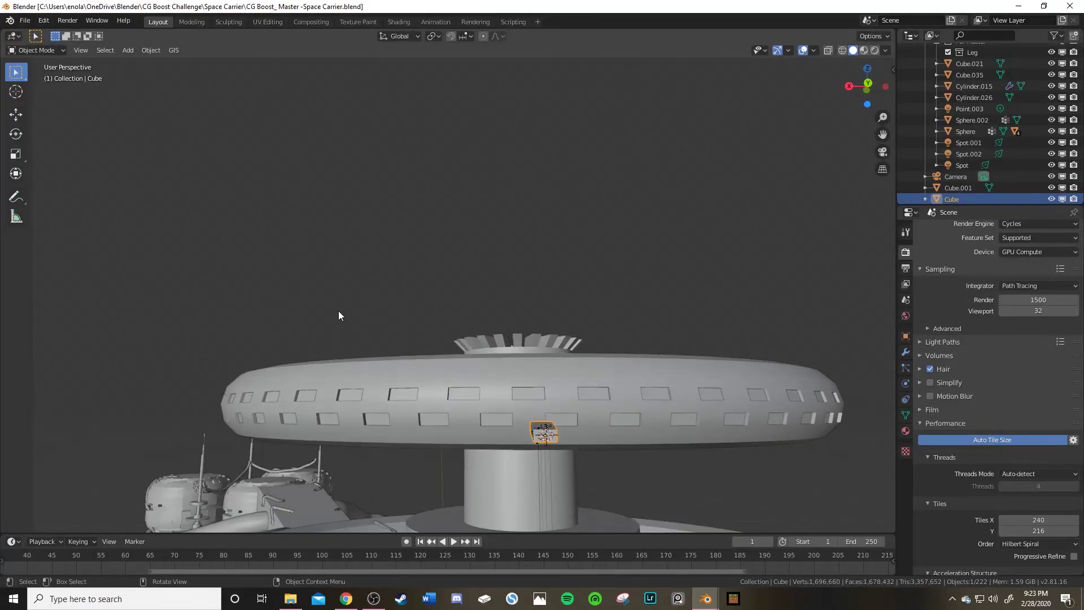
Examine how the distant ships, lights and planet sphere are placed relative to the cabin.
{"action": "middle_click_drag", "start_coordinate": [529, 415], "coordinate": [475, 324]}
{"action": "scroll", "coordinate": [459, 339], "scroll_direction": "up", "scroll_amount": 3}
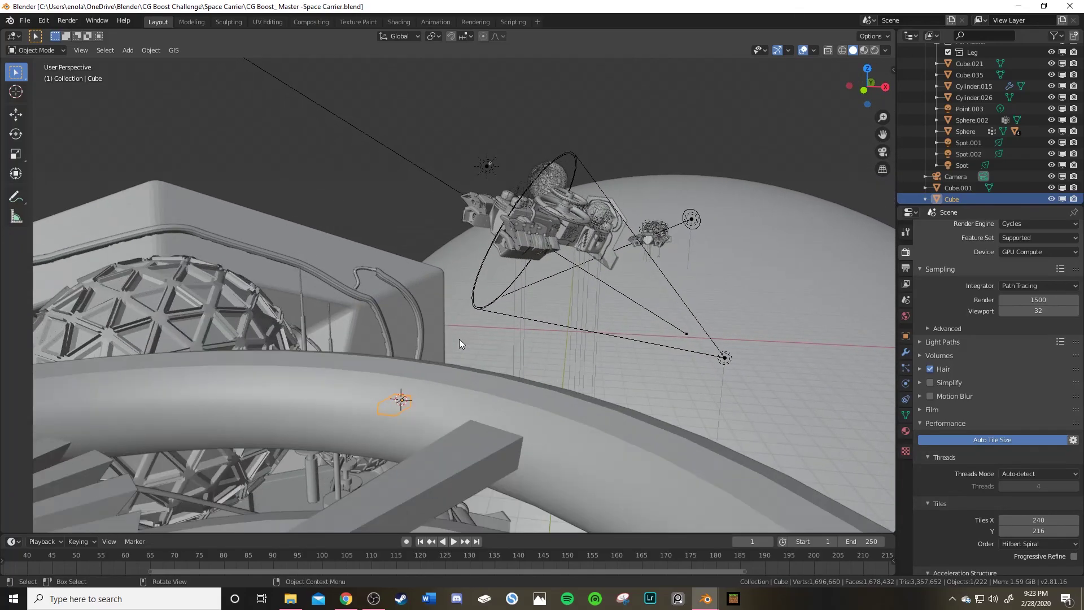
{"action": "scroll", "coordinate": [564, 281], "scroll_direction": "up", "scroll_amount": 2}
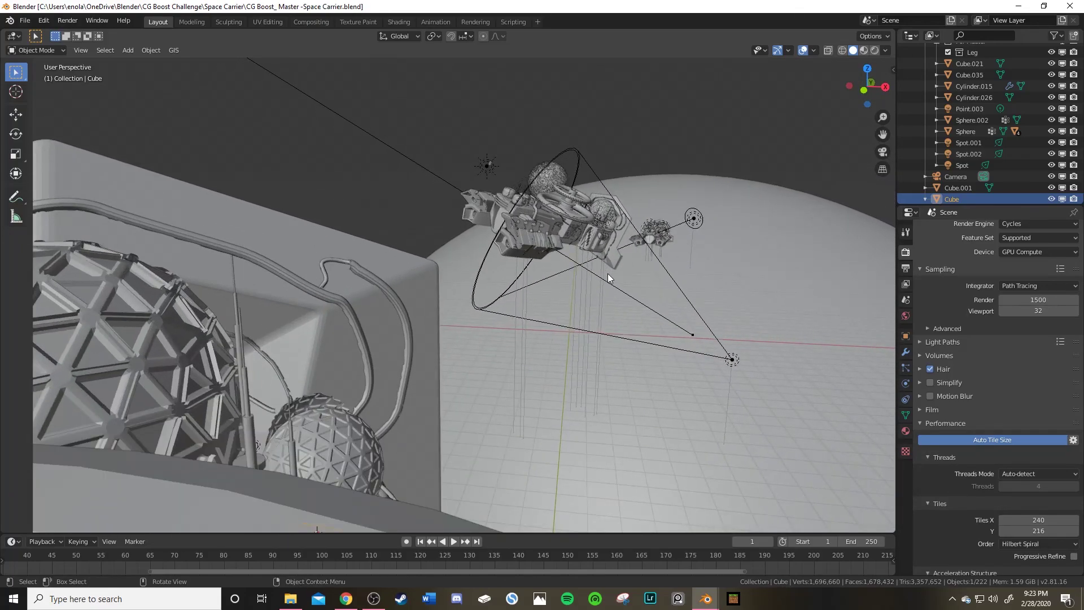
{"action": "middle_click_drag", "start_coordinate": [574, 270], "coordinate": [477, 305]}
{"action": "scroll", "coordinate": [620, 266], "scroll_direction": "down", "scroll_amount": 5}
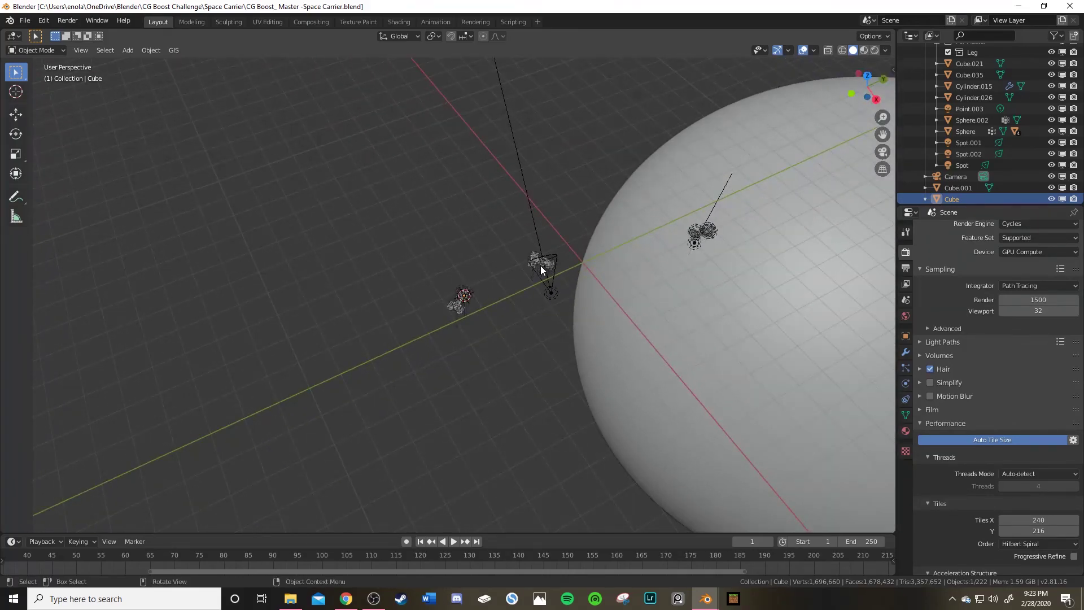
Return to the camera view and select the large window pane behind the seated character.
{"action": "scroll", "coordinate": [525, 286], "scroll_direction": "up", "scroll_amount": 5}
{"action": "key", "text": "KP_0"}
{"action": "left_click", "coordinate": [296, 221]}
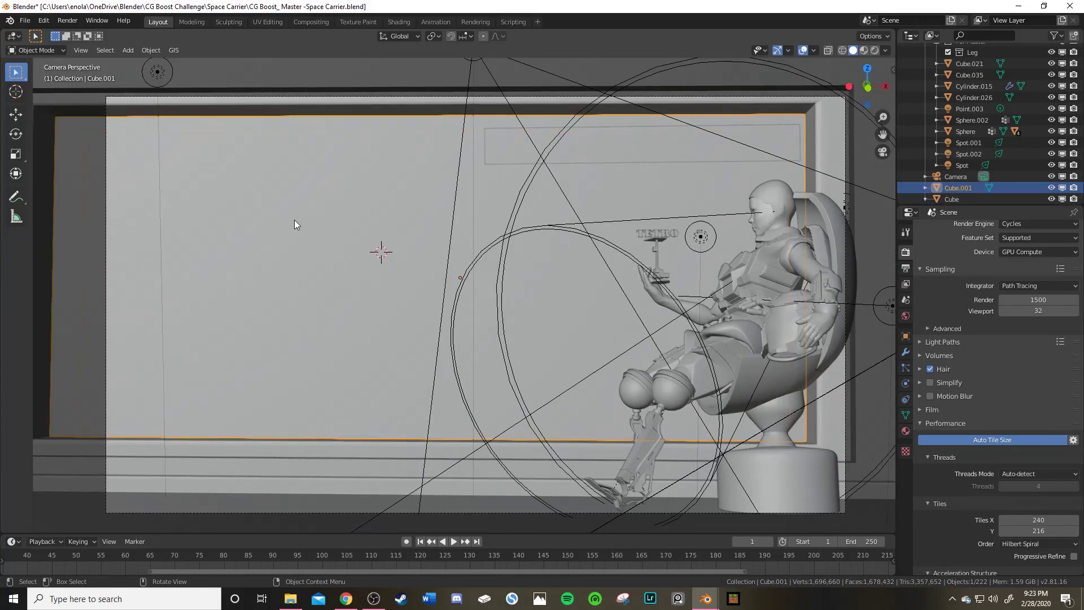
Hide the window pane to expose the ships outside, and review the Master Test 6-1.jpg render before closing it.
{"action": "key", "text": "h"}
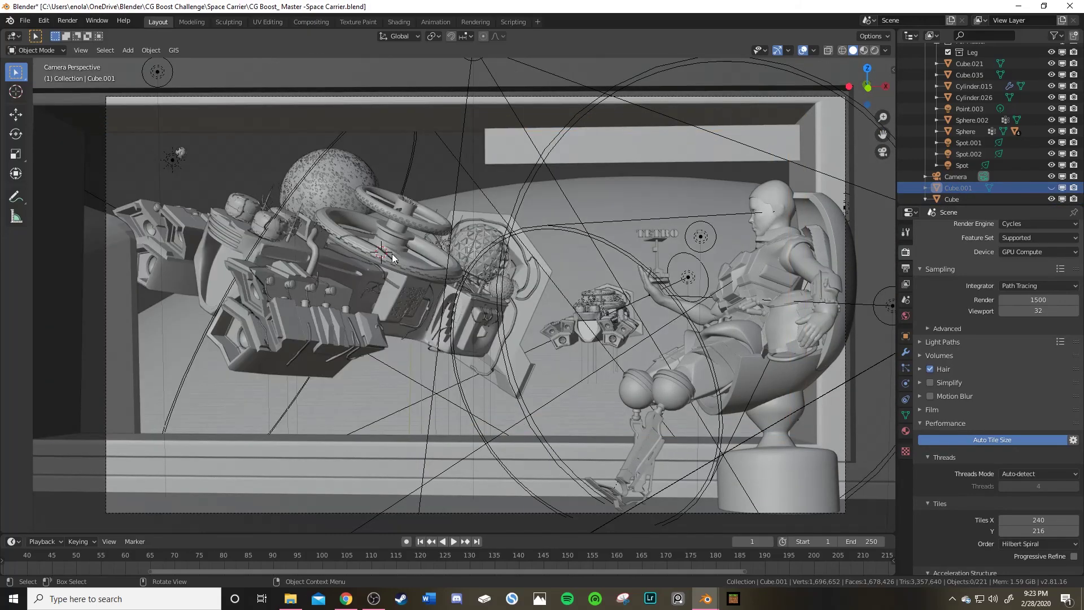
{"action": "left_click", "coordinate": [372, 276]}
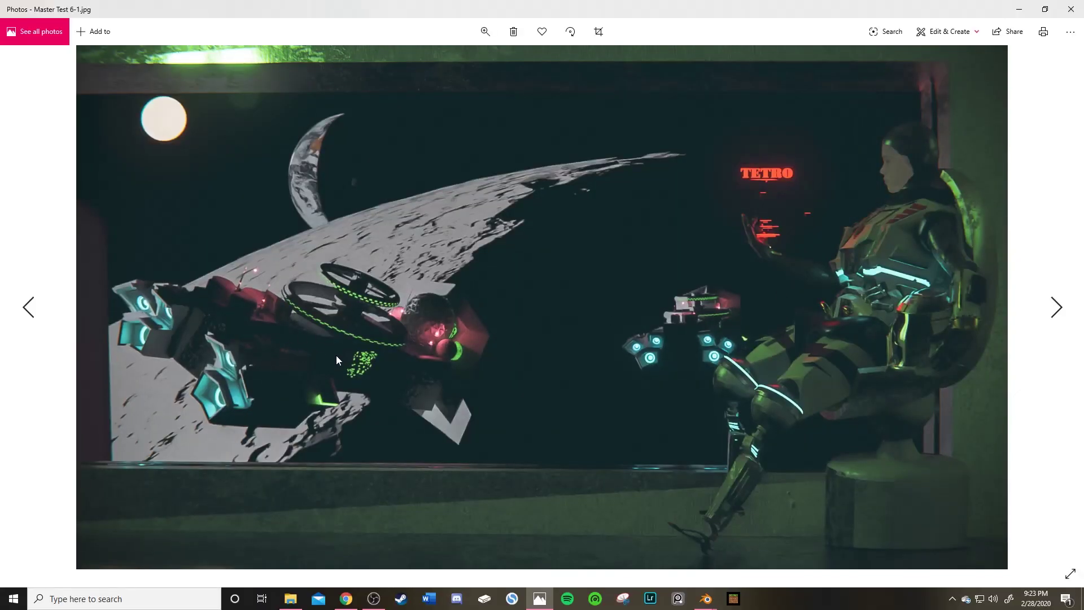
{"action": "left_click_drag", "start_coordinate": [475, 8], "coordinate": [446, 35]}
{"action": "left_click", "coordinate": [634, 40]}
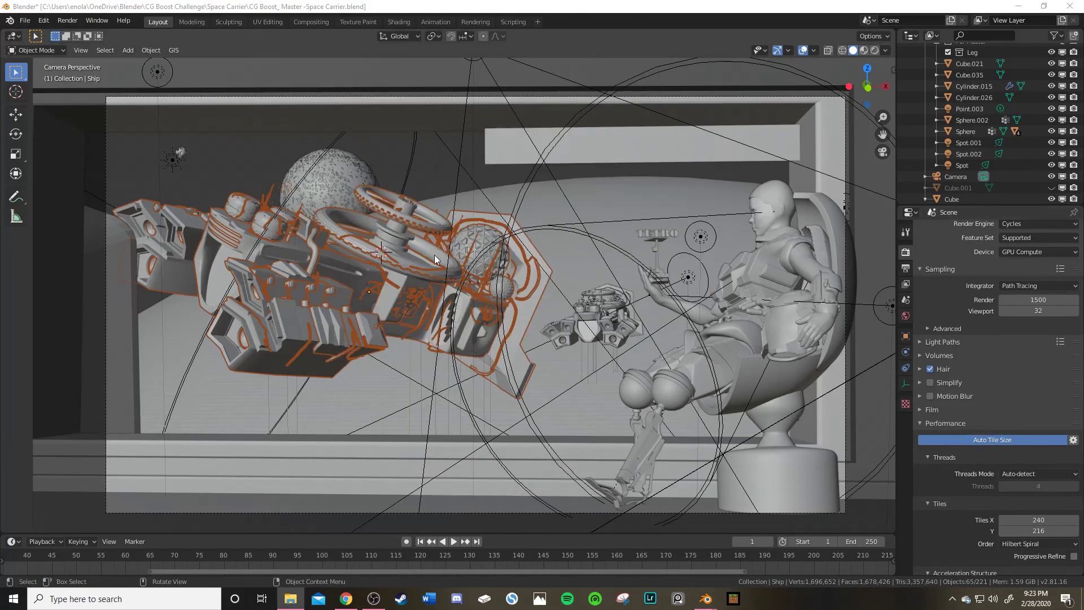
Compare the camera view with the wider layout of the cabin, nearby ship and planet.
{"action": "middle_click_drag", "start_coordinate": [787, 351], "coordinate": [448, 247]}
{"action": "scroll", "coordinate": [448, 246], "scroll_direction": "down", "scroll_amount": 4}
{"action": "scroll", "coordinate": [444, 248], "scroll_direction": "up", "scroll_amount": 4}
{"action": "key", "text": "KP_0"}
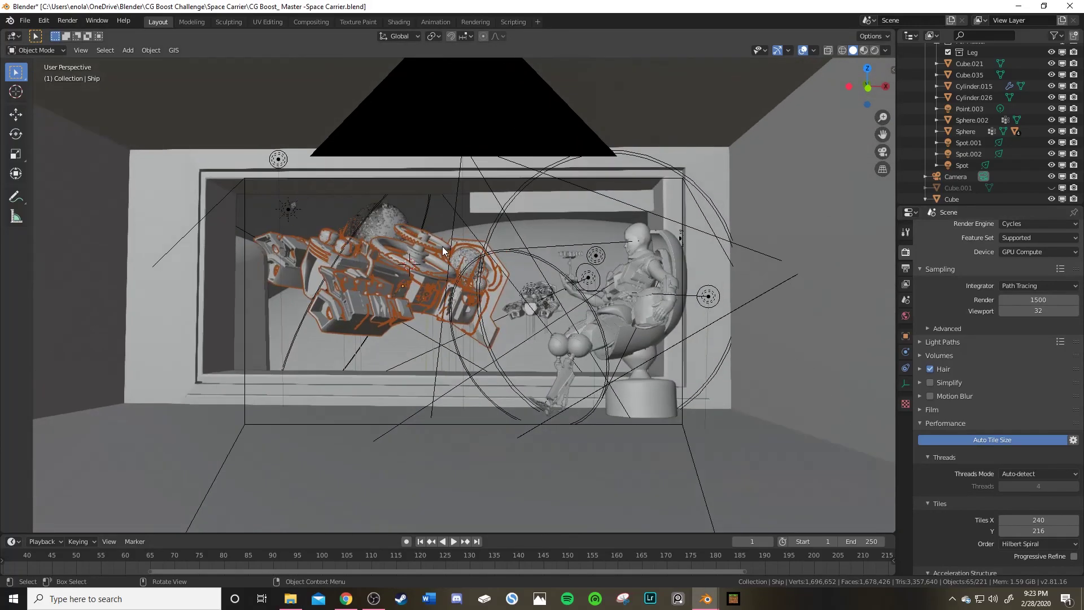
{"action": "scroll", "coordinate": [462, 226], "scroll_direction": "down", "scroll_amount": 2}
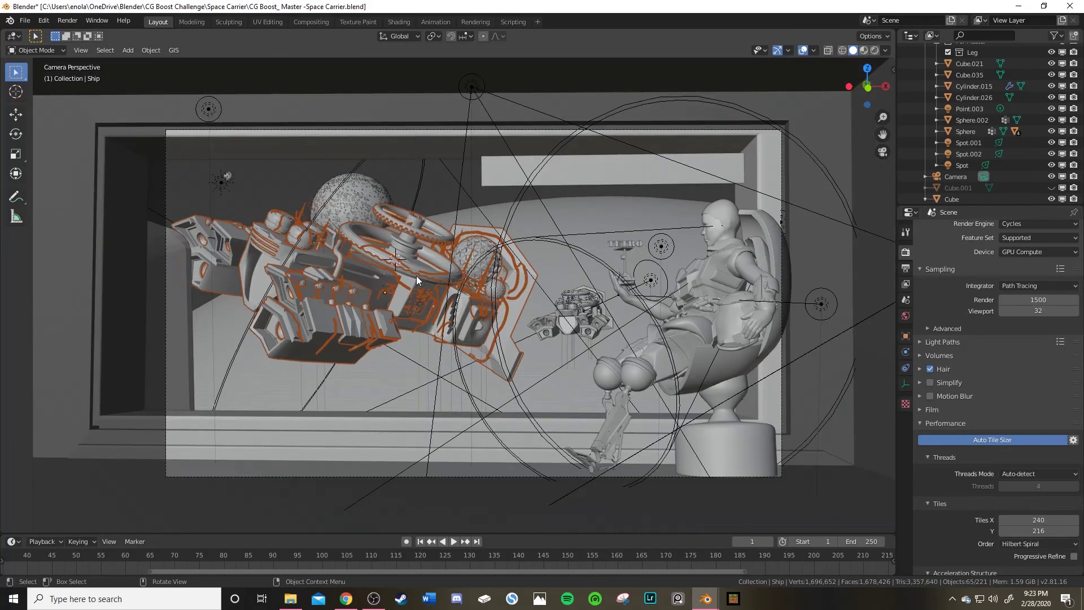
{"action": "scroll", "coordinate": [410, 258], "scroll_direction": "up", "scroll_amount": 5}
{"action": "middle_click_drag", "start_coordinate": [368, 274], "coordinate": [641, 299]}
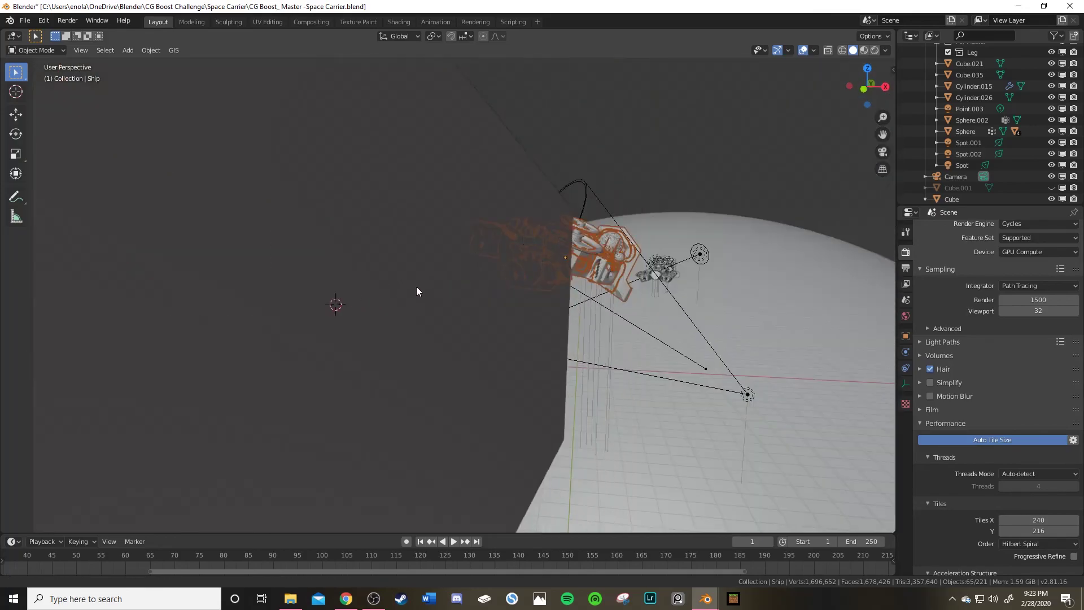
Frame the selected nearby ship and examine the antennas, pipes and cables between its rings and geodesic dome.
{"action": "key", "text": "KP_Decimal"}
{"action": "scroll", "coordinate": [510, 266], "scroll_direction": "up", "scroll_amount": 5}
{"action": "scroll", "coordinate": [687, 301], "scroll_direction": "up", "scroll_amount": 6}
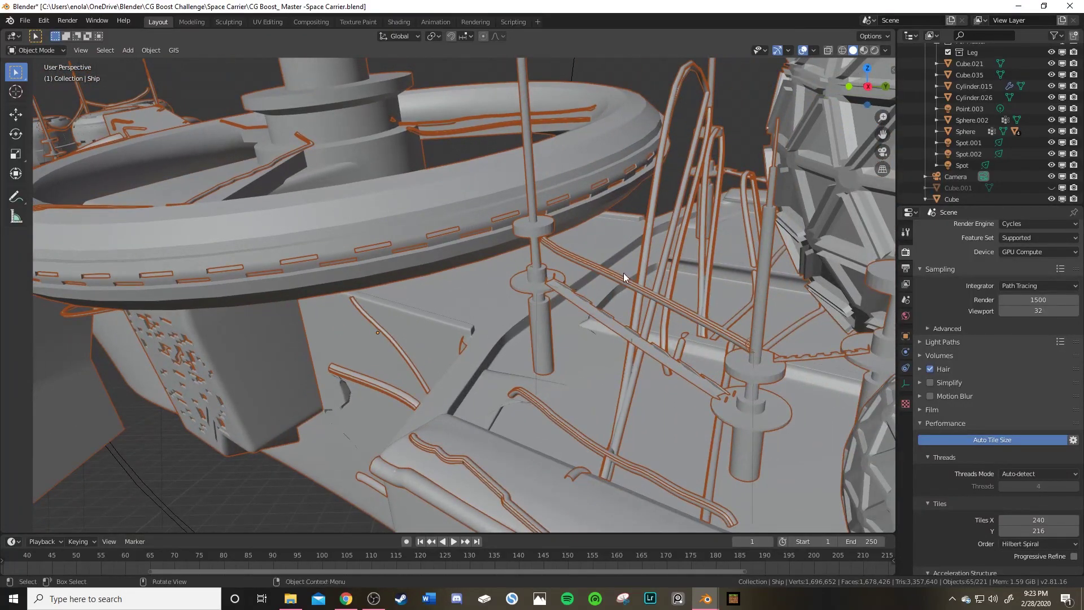
{"action": "scroll", "coordinate": [624, 273], "scroll_direction": "up", "scroll_amount": 5}
{"action": "scroll", "coordinate": [633, 306], "scroll_direction": "down", "scroll_amount": 6}
{"action": "middle_click_drag", "start_coordinate": [676, 306], "coordinate": [587, 240]}
{"action": "scroll", "coordinate": [621, 288], "scroll_direction": "down", "scroll_amount": 6}
{"action": "scroll", "coordinate": [538, 280], "scroll_direction": "up", "scroll_amount": 7}
{"action": "scroll", "coordinate": [538, 279], "scroll_direction": "down", "scroll_amount": 6}
{"action": "scroll", "coordinate": [628, 272], "scroll_direction": "up", "scroll_amount": 8}
{"action": "scroll", "coordinate": [627, 272], "scroll_direction": "down", "scroll_amount": 5}
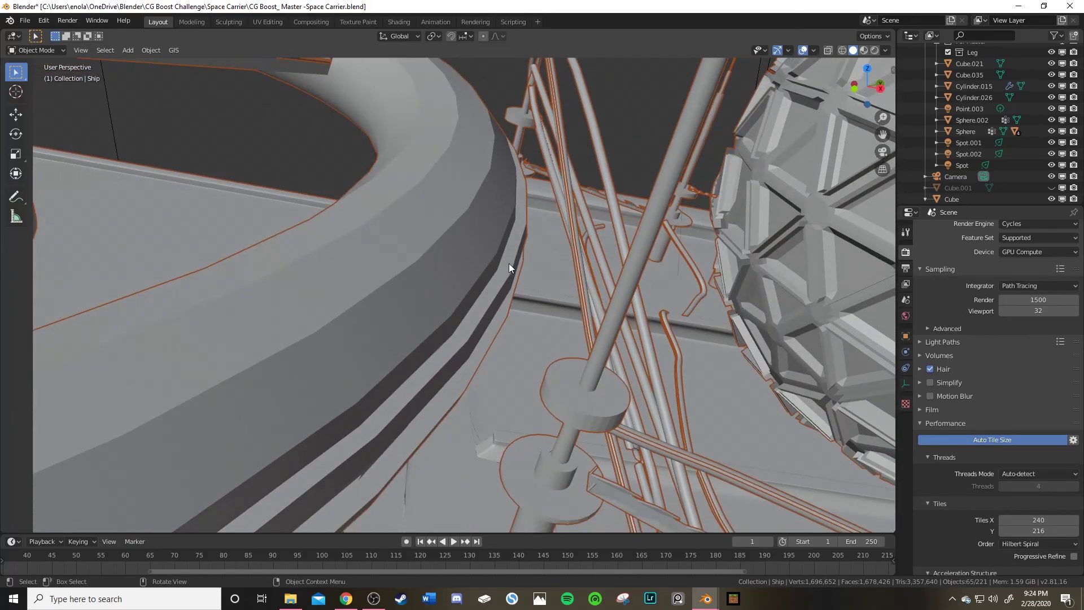
{"action": "scroll", "coordinate": [508, 263], "scroll_direction": "down", "scroll_amount": 5}
{"action": "middle_click_drag", "start_coordinate": [498, 264], "coordinate": [396, 254]}
Examine the nearby ship's engine blocks, rounded tanks and the window cutouts around its rings.
{"action": "key", "text": "KP_0"}
{"action": "scroll", "coordinate": [490, 257], "scroll_direction": "down", "scroll_amount": 5}
{"action": "scroll", "coordinate": [307, 250], "scroll_direction": "down", "scroll_amount": 5}
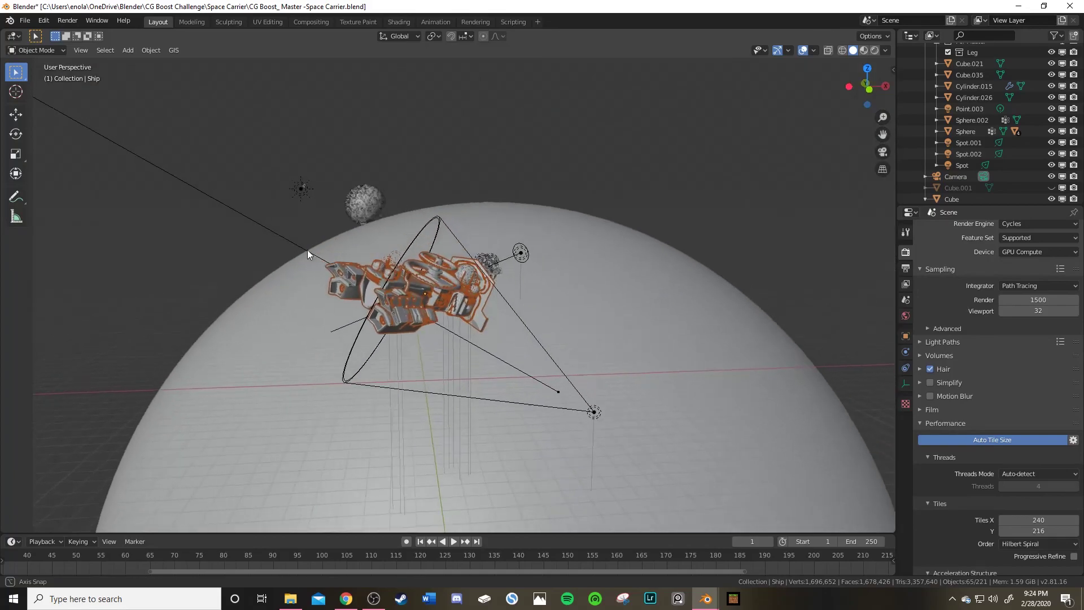
{"action": "scroll", "coordinate": [308, 249], "scroll_direction": "up", "scroll_amount": 15}
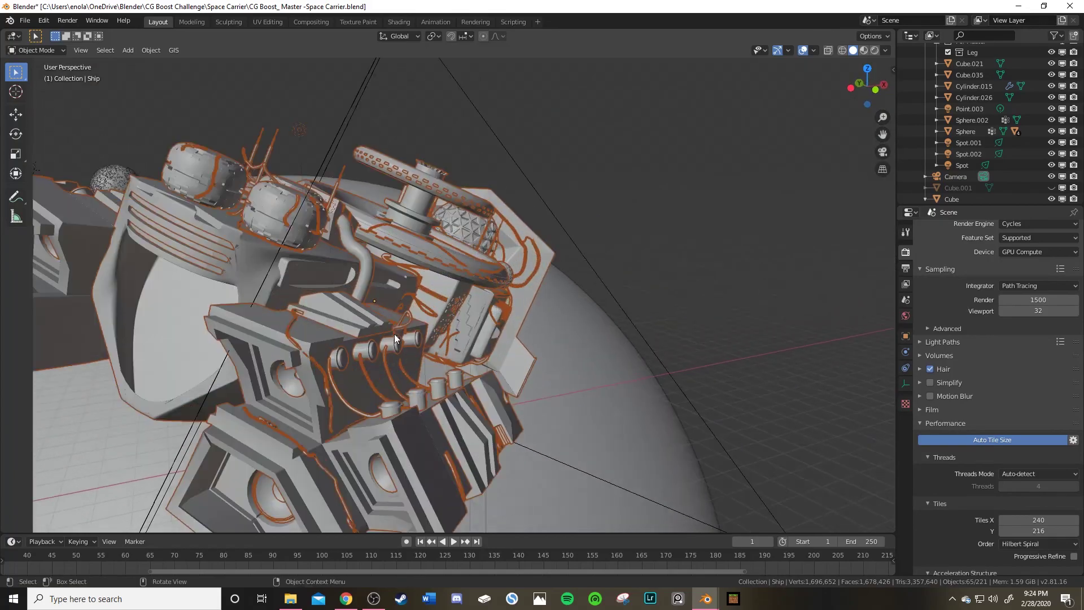
{"action": "scroll", "coordinate": [456, 249], "scroll_direction": "down", "scroll_amount": 12}
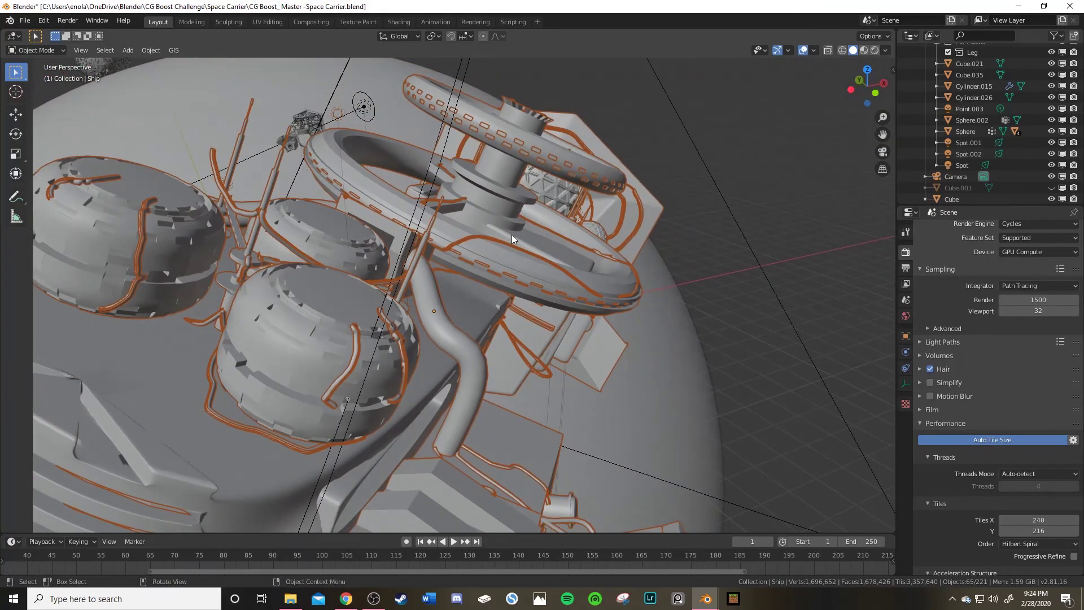
{"action": "middle_click_drag", "start_coordinate": [512, 234], "coordinate": [460, 170]}
{"action": "scroll", "coordinate": [480, 197], "scroll_direction": "up", "scroll_amount": 8}
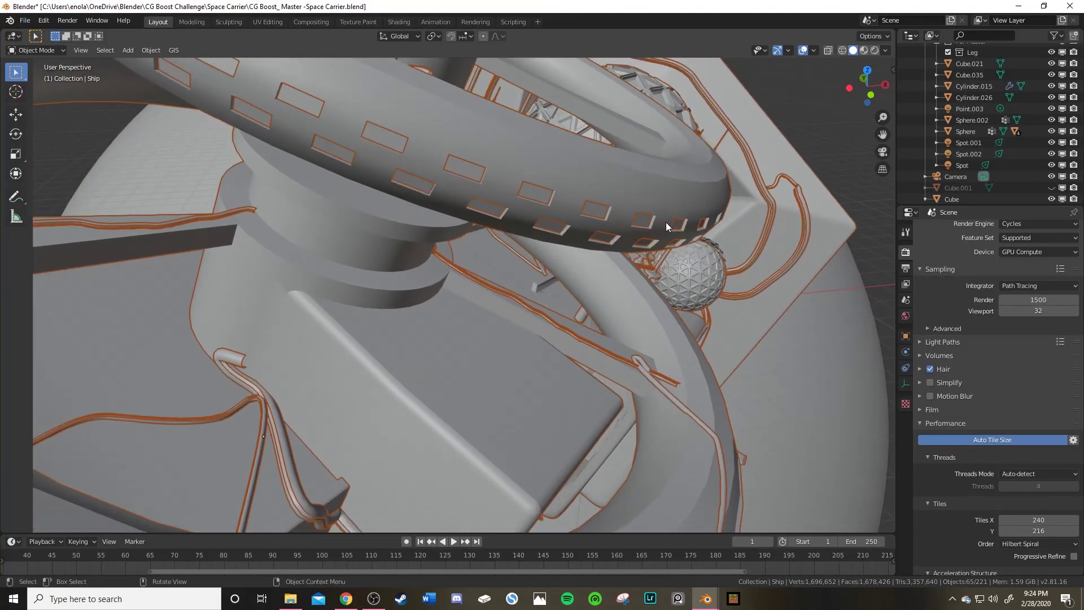
{"action": "middle_click_drag", "start_coordinate": [687, 227], "coordinate": [431, 270]}
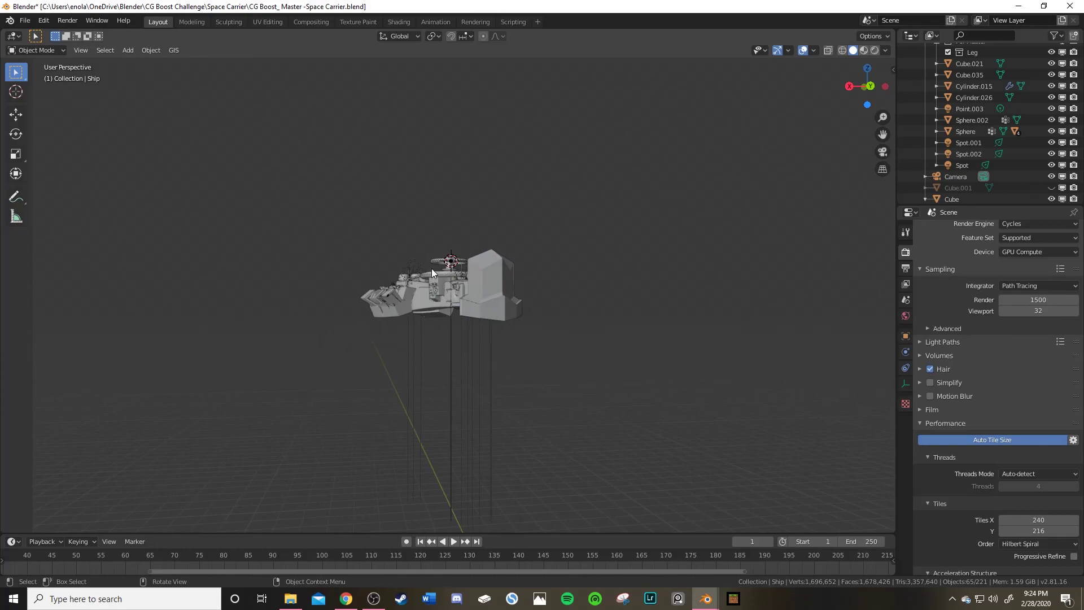
Frame the Spot.002 light and examine the cabin's scale against the surrounding ship's upper ring, antennas and dome.
{"action": "left_click", "coordinate": [446, 262]}
{"action": "key", "text": "KP_Decimal"}
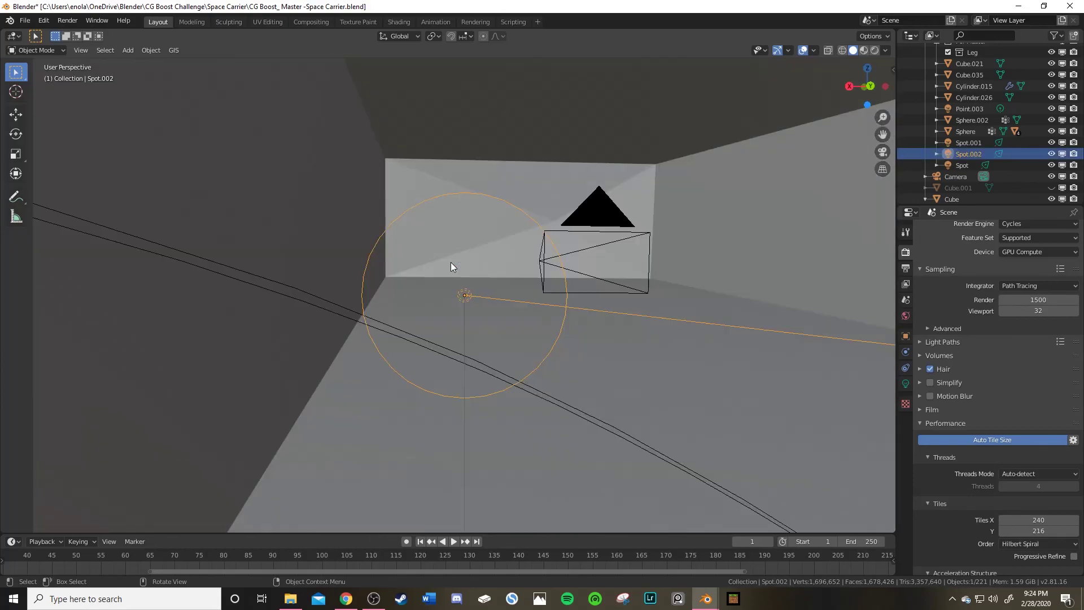
{"action": "scroll", "coordinate": [467, 256], "scroll_direction": "down", "scroll_amount": 12}
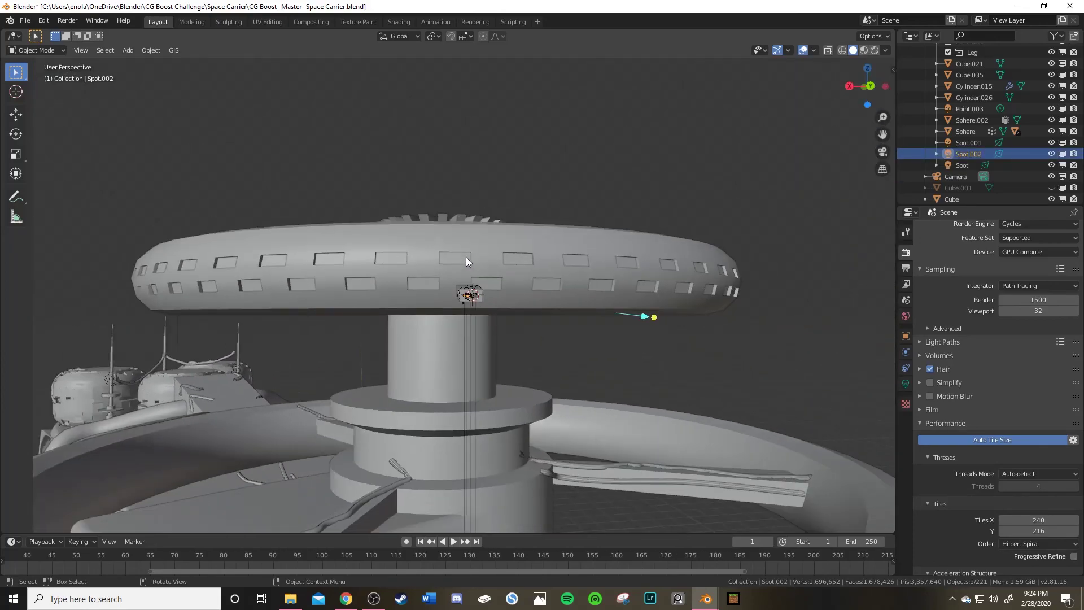
{"action": "middle_click_drag", "start_coordinate": [476, 273], "coordinate": [433, 346]}
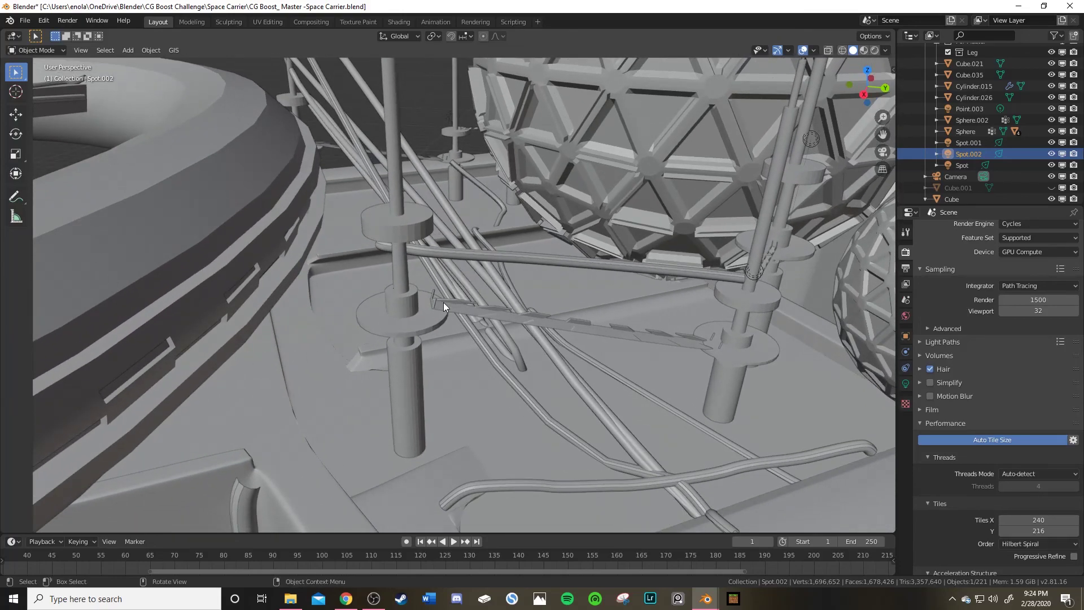
{"action": "scroll", "coordinate": [576, 327], "scroll_direction": "up", "scroll_amount": 2}
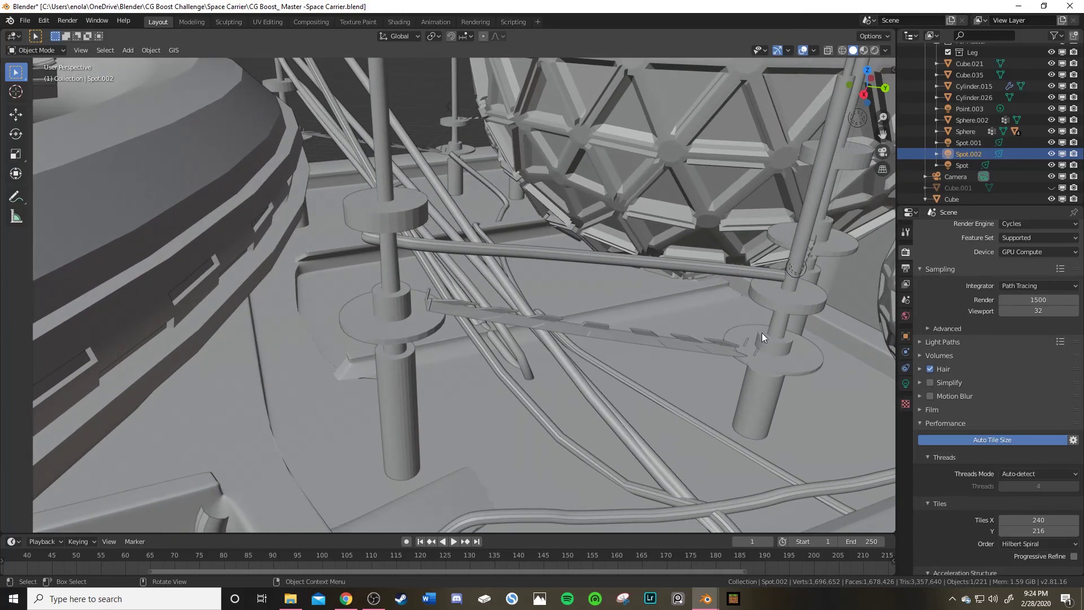
{"action": "middle_click_drag", "start_coordinate": [480, 231], "coordinate": [486, 307], "text": "shift"}
{"action": "middle_click_drag", "start_coordinate": [534, 162], "coordinate": [414, 356], "text": "shift"}
Select the ship that holds the cabin and examine its overall shape from the front and side.
{"action": "left_click", "coordinate": [467, 296]}
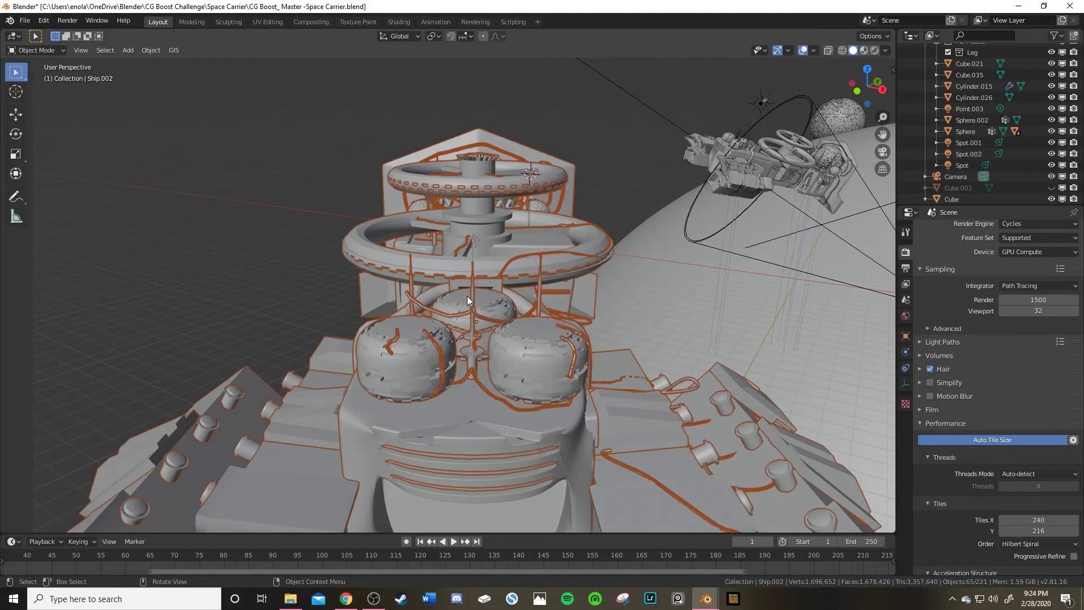
{"action": "middle_click_drag", "start_coordinate": [558, 349], "coordinate": [377, 407]}
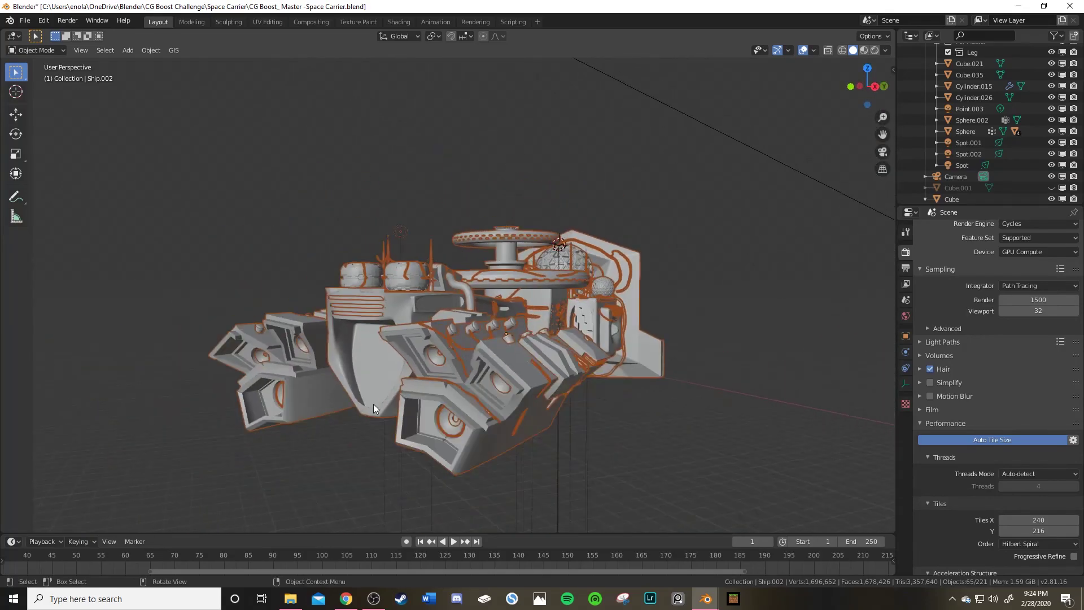
{"action": "middle_click_drag", "start_coordinate": [598, 299], "coordinate": [622, 327]}
Select the large Moon sphere and examine its placement relative to the ships, lights and camera view.
{"action": "left_click", "coordinate": [486, 285]}
{"action": "scroll", "coordinate": [483, 285], "scroll_direction": "down", "scroll_amount": 1}
{"action": "scroll", "coordinate": [467, 294], "scroll_direction": "up", "scroll_amount": 1}
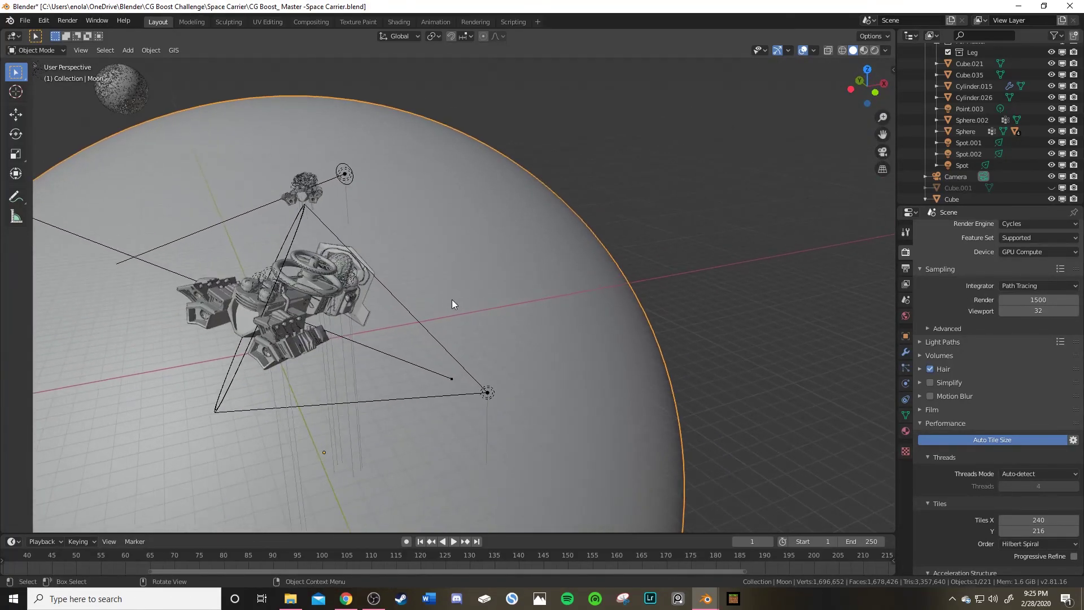
{"action": "middle_click_drag", "start_coordinate": [451, 305], "coordinate": [310, 308]}
{"action": "scroll", "coordinate": [309, 307], "scroll_direction": "up", "scroll_amount": 1}
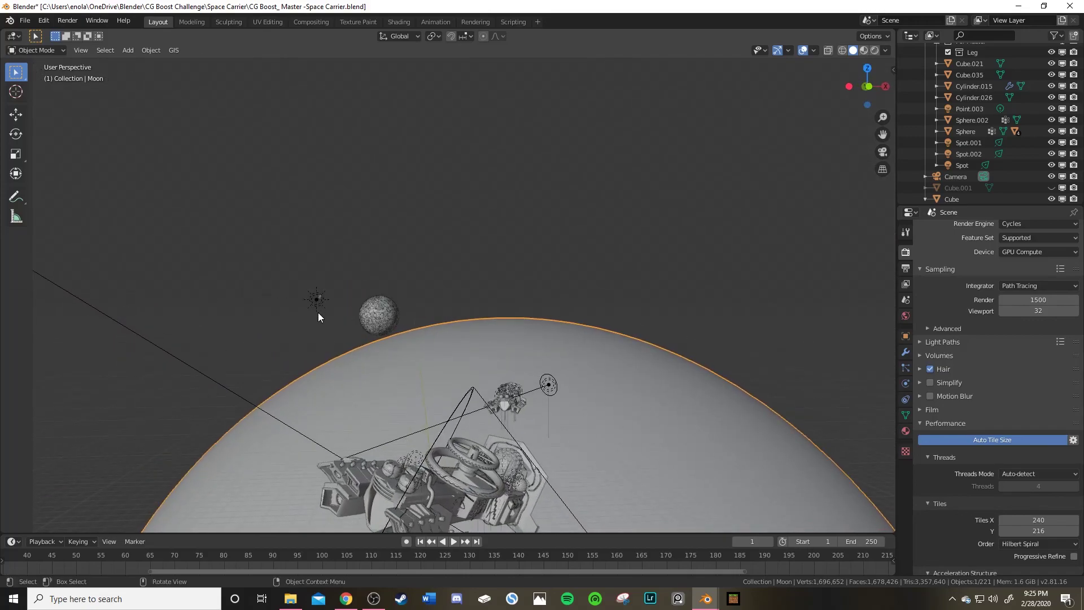
{"action": "key", "text": "KP_0"}
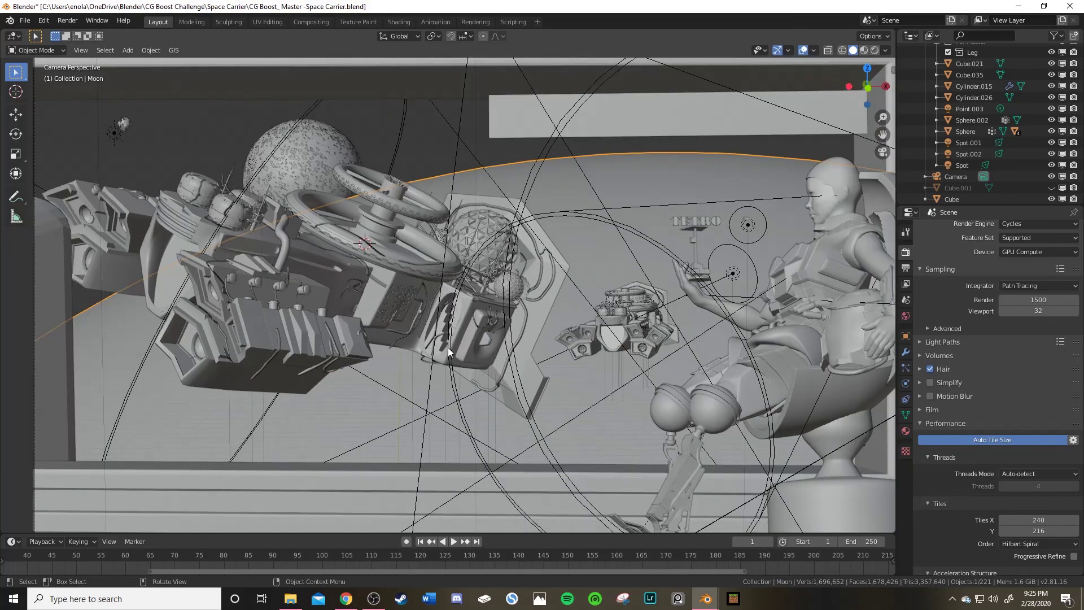
{"action": "key", "text": "KP_0"}
{"action": "mouse_move", "coordinate": [454, 333]}
{"action": "middle_mouse_down"}
{"action": "mouse_move", "coordinate": [444, 341]}
{"action": "mouse_move", "coordinate": [436, 312]}
{"action": "mouse_move", "coordinate": [443, 324]}
{"action": "middle_mouse_up"}
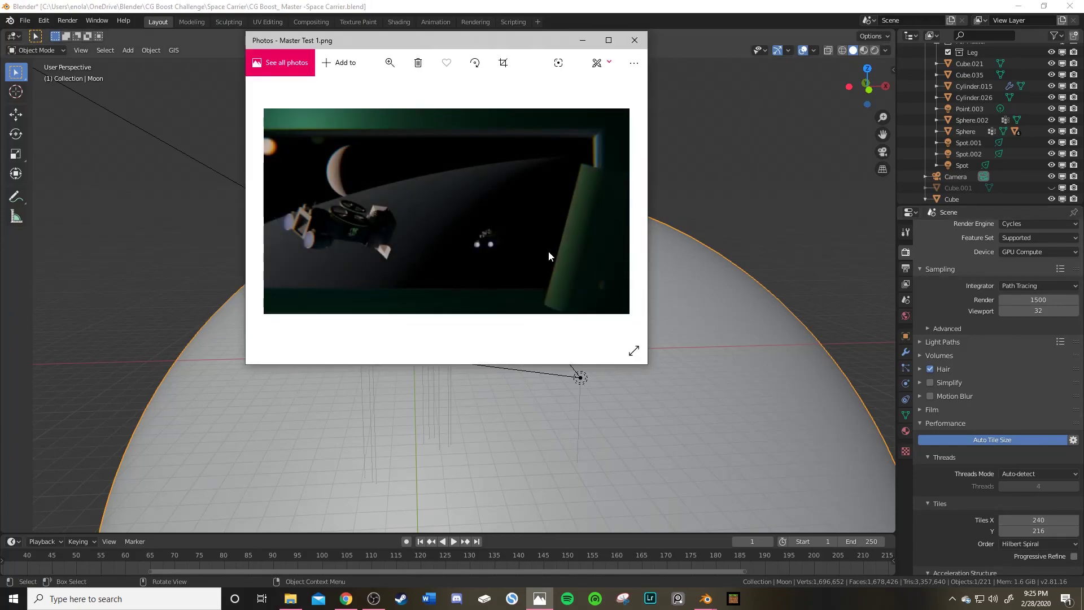
Review the Master Test 1.png render at full size, close it, and compare it with the scene's camera view.
{"action": "left_click", "coordinate": [608, 41]}
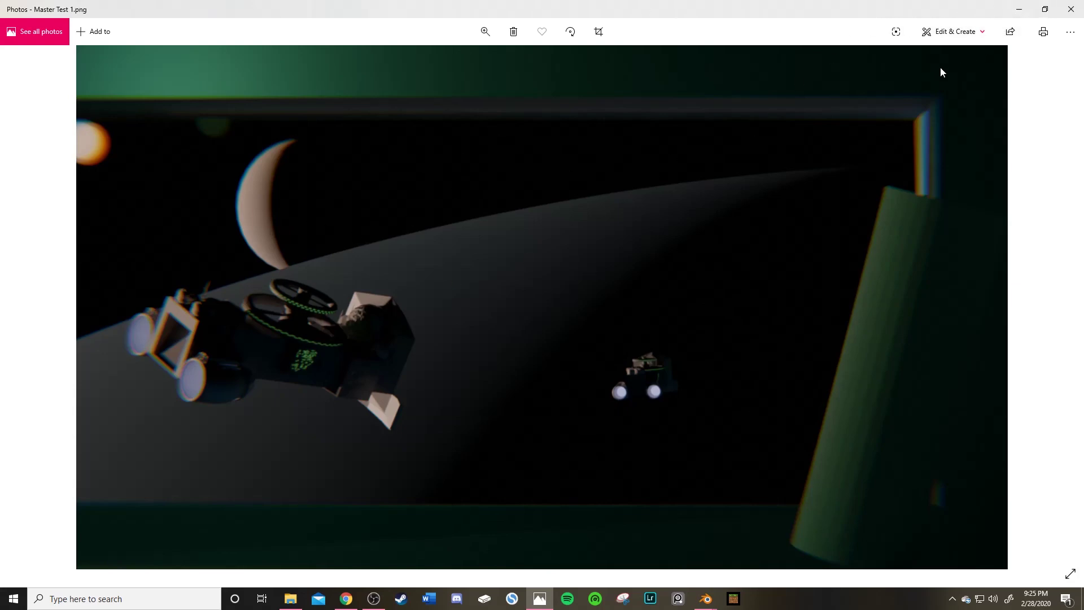
{"action": "left_click", "coordinate": [1069, 9]}
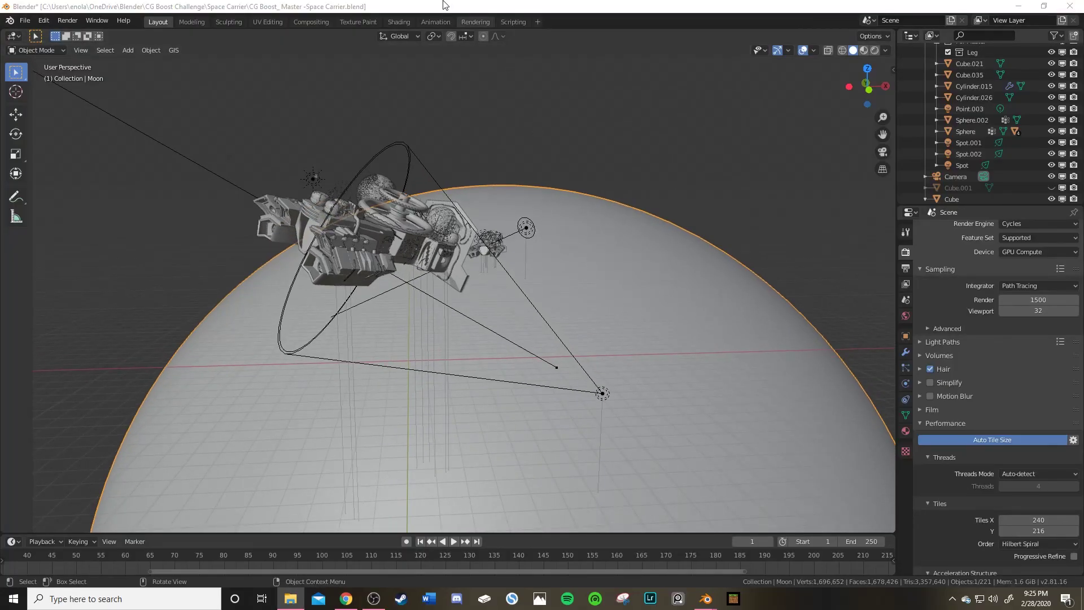
{"action": "key", "text": "KP_0"}
{"action": "scroll", "coordinate": [410, 255], "scroll_direction": "down", "scroll_amount": 2}
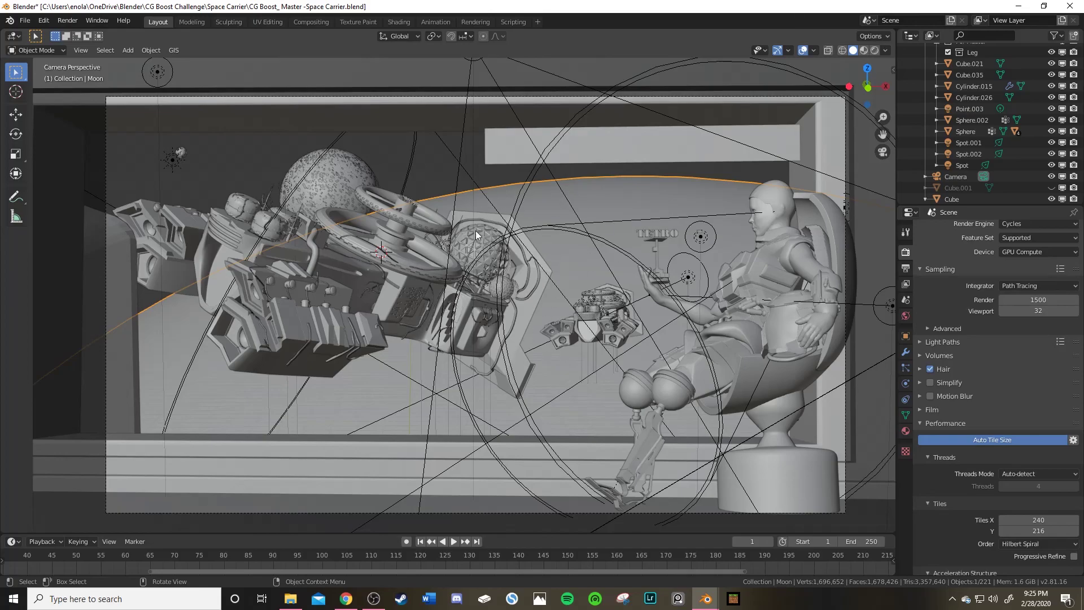
{"action": "middle_click_drag", "start_coordinate": [456, 265], "coordinate": [394, 263]}
{"action": "middle_click_drag", "start_coordinate": [813, 294], "coordinate": [663, 300]}
{"action": "key", "text": "KP_0"}
{"action": "middle_click_drag", "start_coordinate": [322, 167], "coordinate": [373, 180], "text": "shift"}
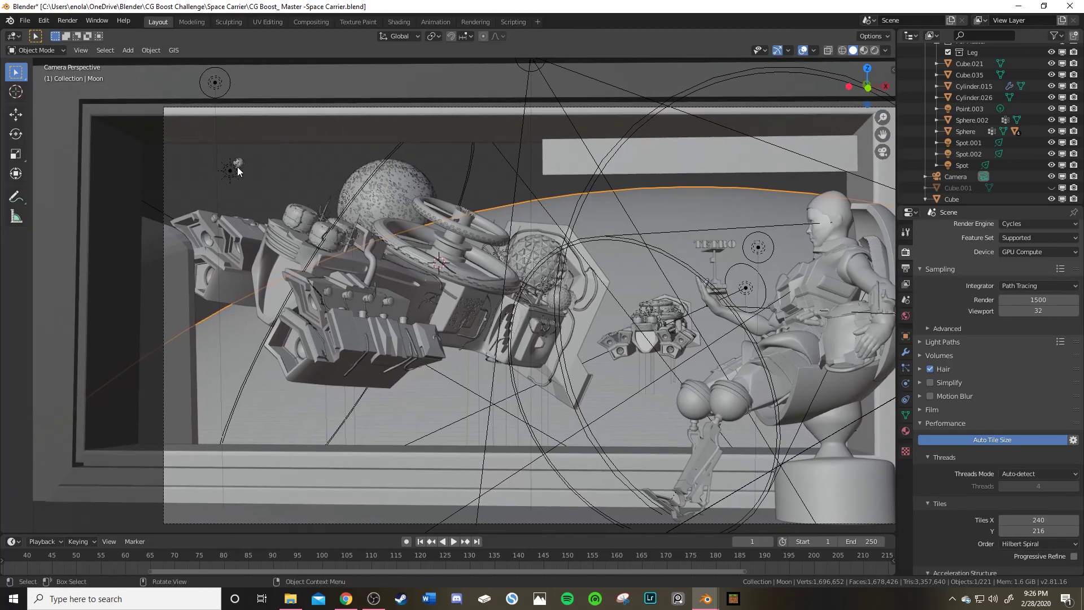
Select the distant sun sphere and examine the Earth sphere near it up close.
{"action": "left_click", "coordinate": [238, 173]}
{"action": "middle_click_drag", "start_coordinate": [238, 173], "coordinate": [519, 354]}
{"action": "middle_click_drag", "start_coordinate": [653, 288], "coordinate": [359, 321], "text": "shift"}
{"action": "scroll", "coordinate": [362, 319], "scroll_direction": "up", "scroll_amount": 8}
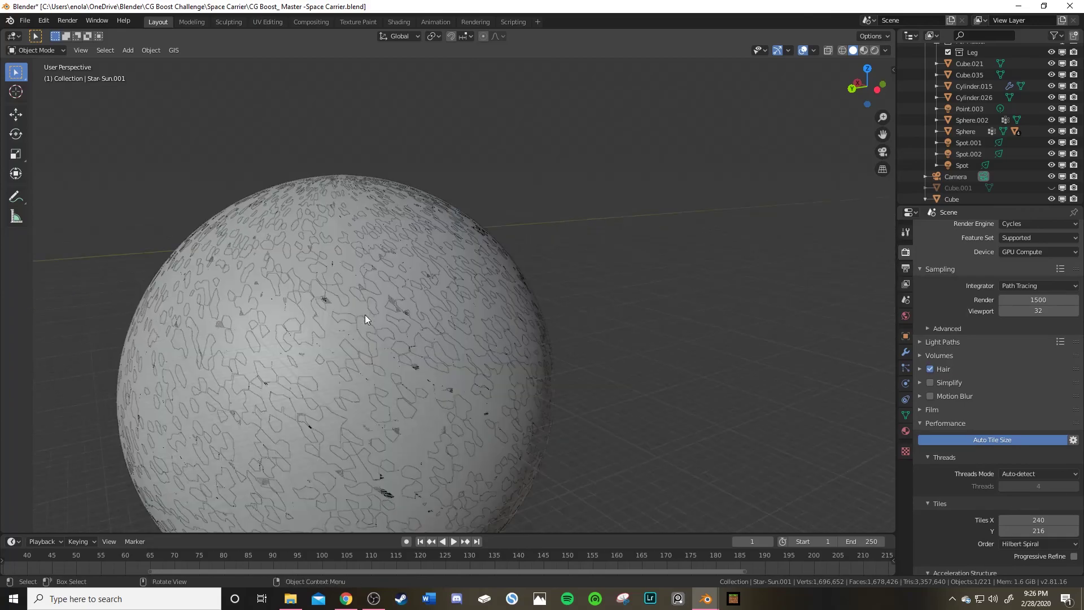
{"action": "scroll", "coordinate": [372, 310], "scroll_direction": "down", "scroll_amount": 5}
Try moving the Star-Earth.001 sphere away from the sphere that overlaps it.
{"action": "left_click", "coordinate": [434, 286]}
{"action": "key", "text": "g"}
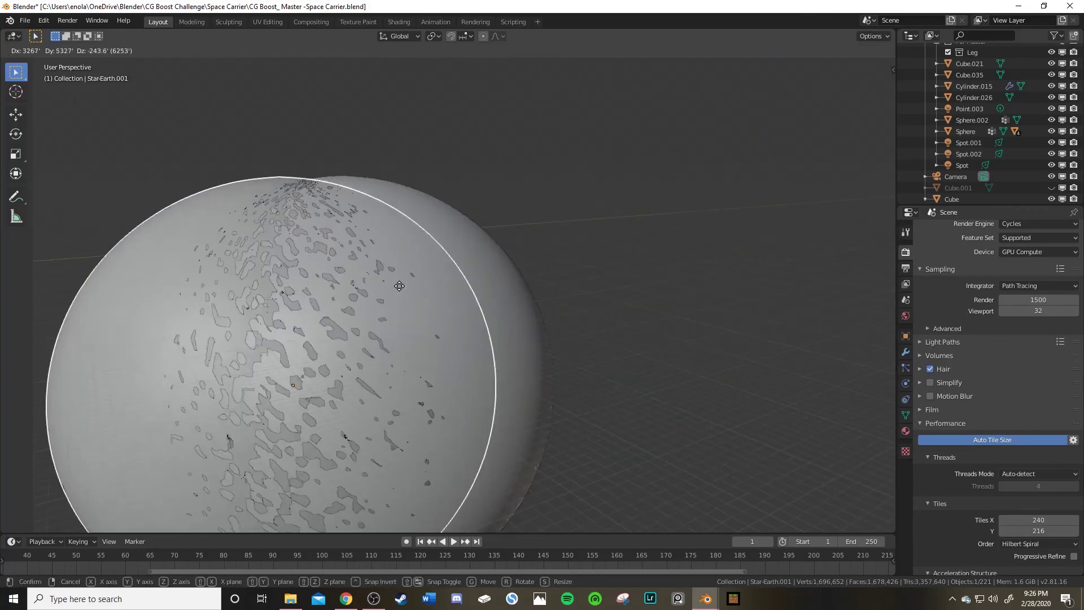
{"action": "key", "text": "Escape"}
{"action": "middle_click_drag", "start_coordinate": [331, 275], "coordinate": [460, 245], "text": "shift"}
{"action": "key", "text": "g"}
{"action": "left_click", "coordinate": [474, 217]}
{"action": "scroll", "coordinate": [399, 226], "scroll_direction": "down", "scroll_amount": 8}
{"action": "scroll", "coordinate": [378, 309], "scroll_direction": "up", "scroll_amount": 5}
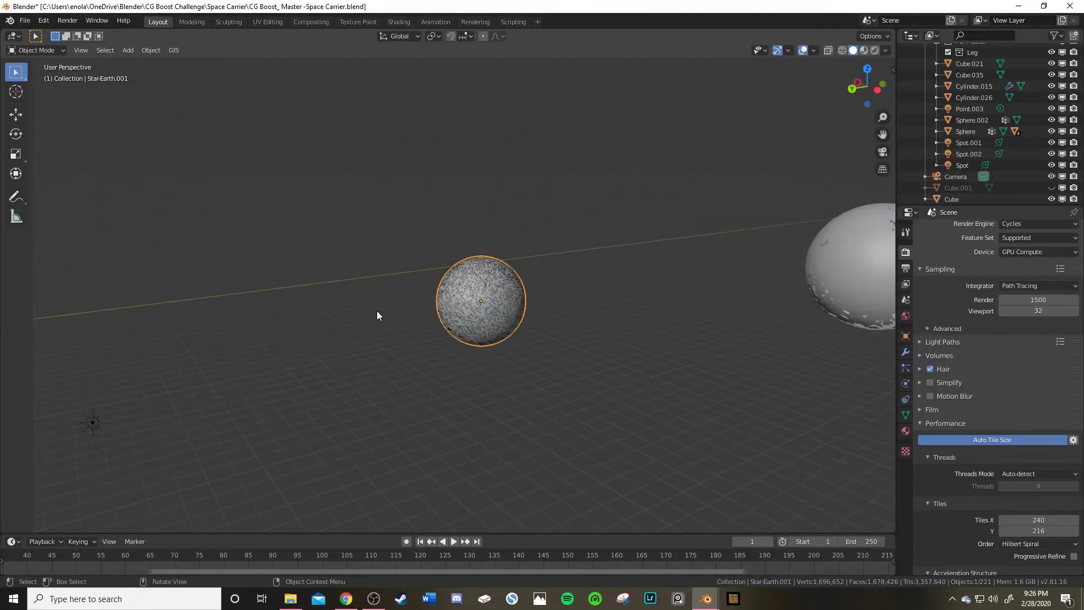
Try moving the Star-Sun.001 sphere and check its position relative to the Earth and Moon spheres.
{"action": "middle_click_drag", "start_coordinate": [364, 334], "coordinate": [468, 185]}
{"action": "left_click", "coordinate": [468, 184]}
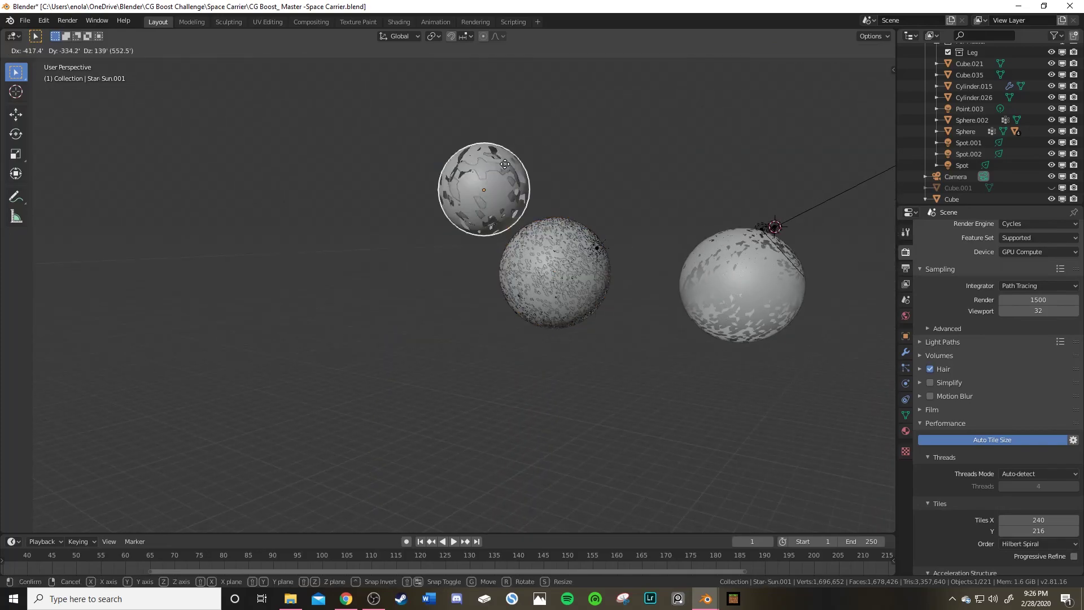
{"action": "middle_click_drag", "start_coordinate": [543, 164], "coordinate": [349, 251]}
{"action": "scroll", "coordinate": [525, 149], "scroll_direction": "down", "scroll_amount": 6}
{"action": "scroll", "coordinate": [350, 251], "scroll_direction": "up", "scroll_amount": 4}
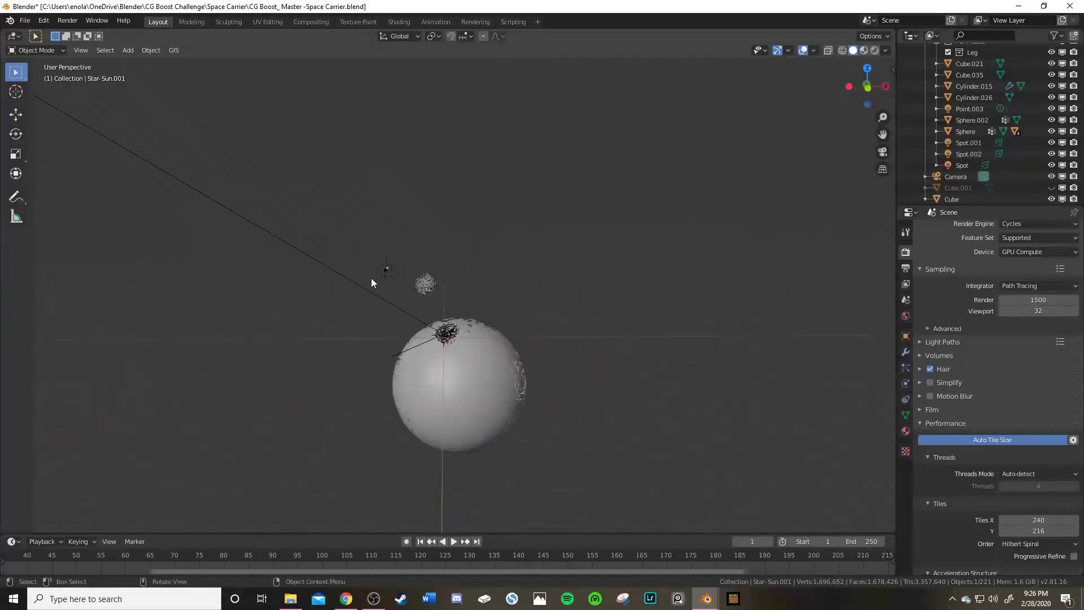
{"action": "middle_click_drag", "start_coordinate": [416, 288], "coordinate": [423, 279]}
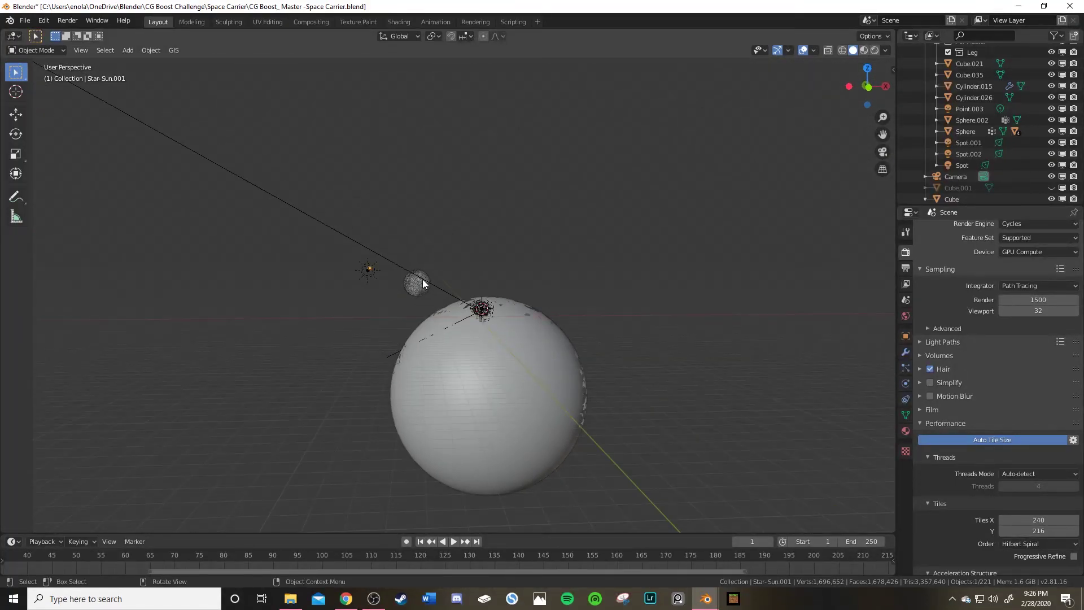
Compare how the sun, Earth and Moon spheres line up inside and outside the camera view.
{"action": "key", "text": "KP_0"}
{"action": "scroll", "coordinate": [436, 292], "scroll_direction": "up", "scroll_amount": 4}
{"action": "key", "text": "KP_0"}
{"action": "scroll", "coordinate": [434, 264], "scroll_direction": "up", "scroll_amount": 3}
{"action": "scroll", "coordinate": [437, 258], "scroll_direction": "down", "scroll_amount": 4}
{"action": "middle_click_drag", "start_coordinate": [400, 258], "coordinate": [442, 295]}
Select and frame the nearby ship, and examine its two rings and geodesic domes.
{"action": "left_click", "coordinate": [610, 356]}
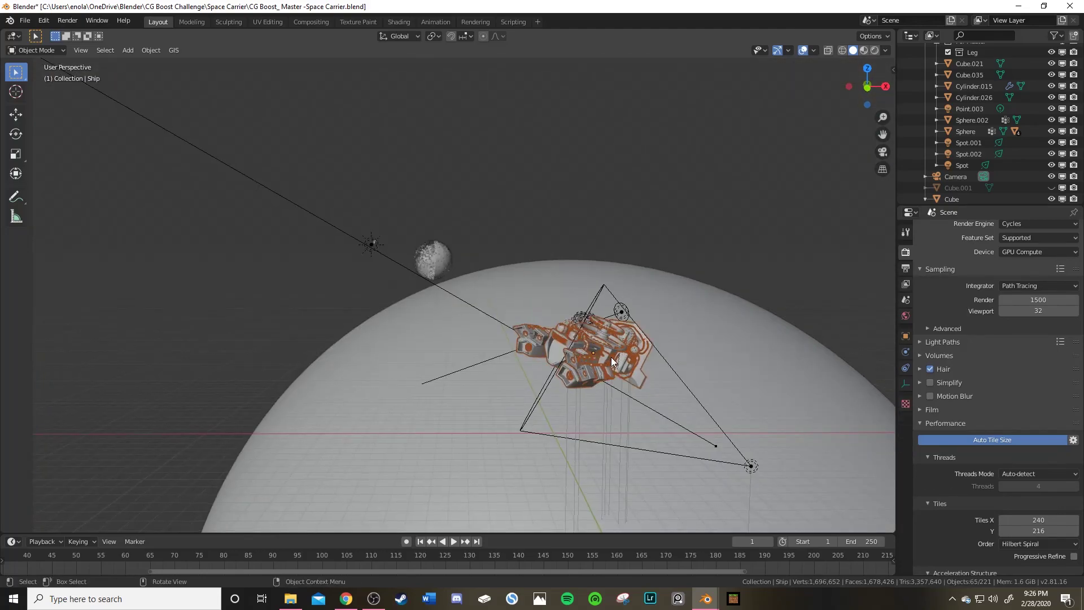
{"action": "key", "text": "KP_Decimal"}
{"action": "middle_click_drag", "start_coordinate": [611, 356], "coordinate": [645, 244]}
{"action": "middle_click_drag", "start_coordinate": [505, 300], "coordinate": [536, 287], "text": "shift"}
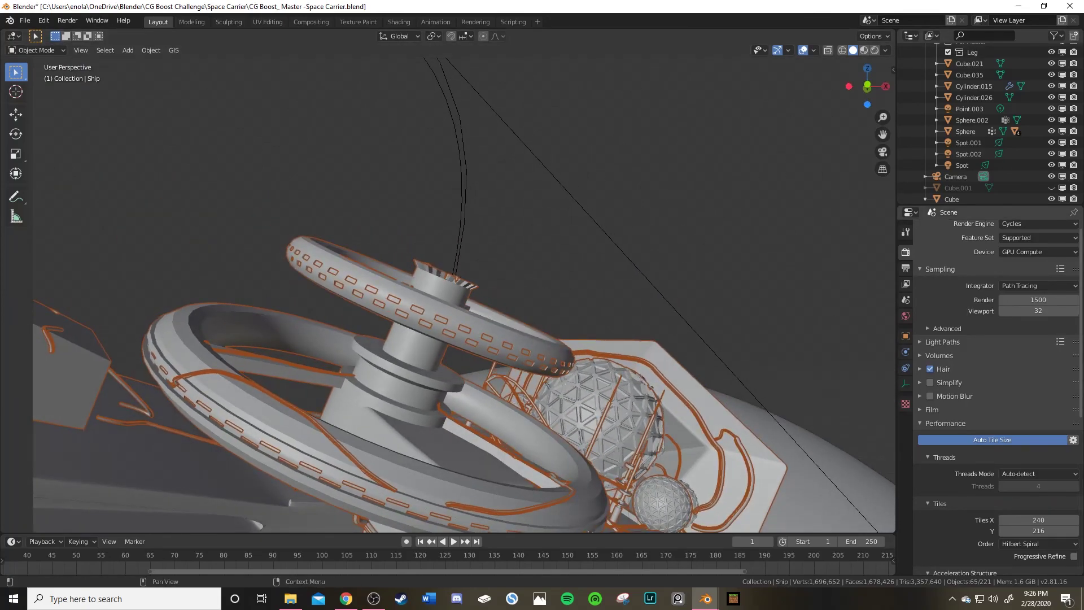